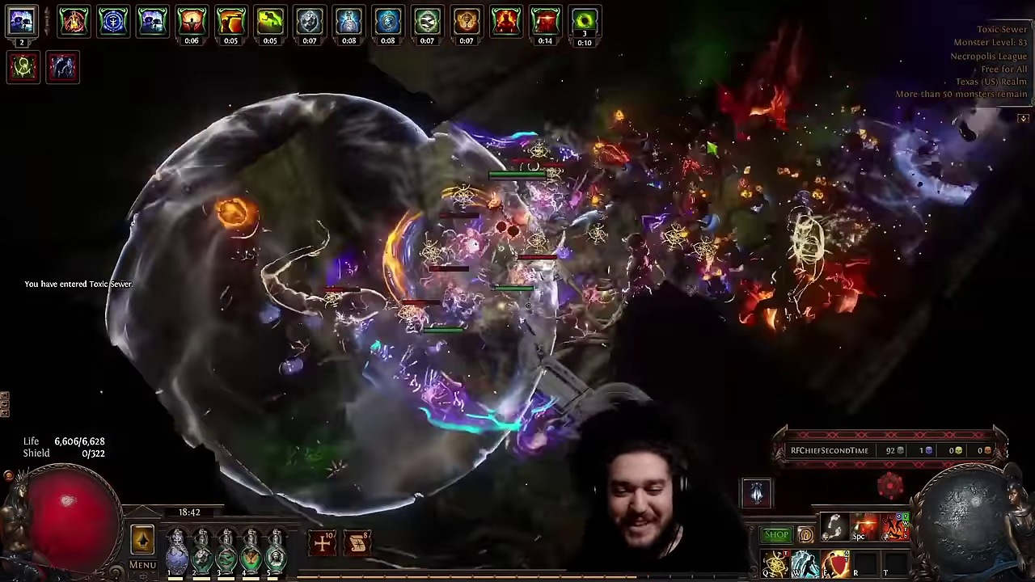
- Fight through the first monster packs of the Toxic Sewer map
click(710, 147)
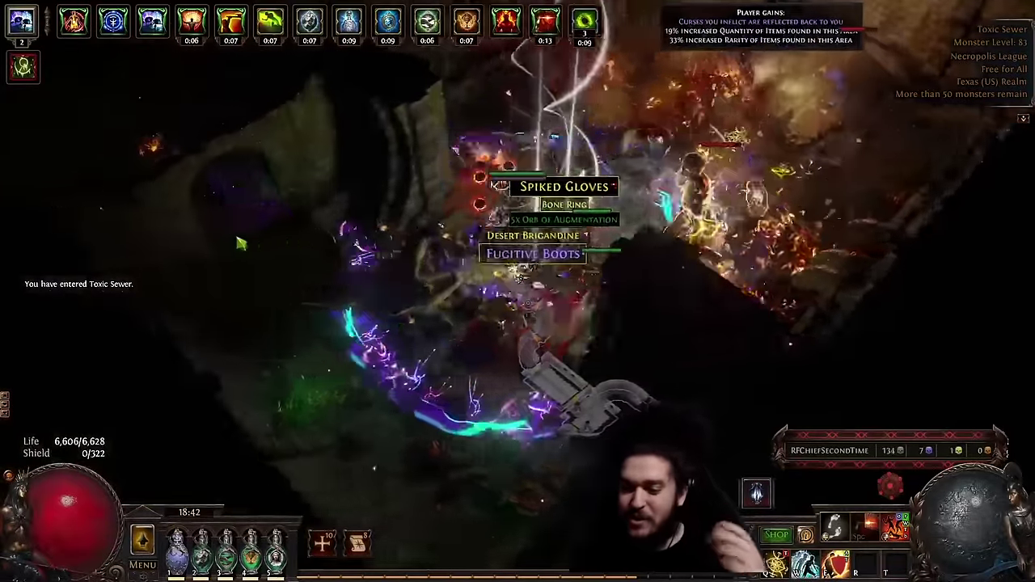
click(371, 364)
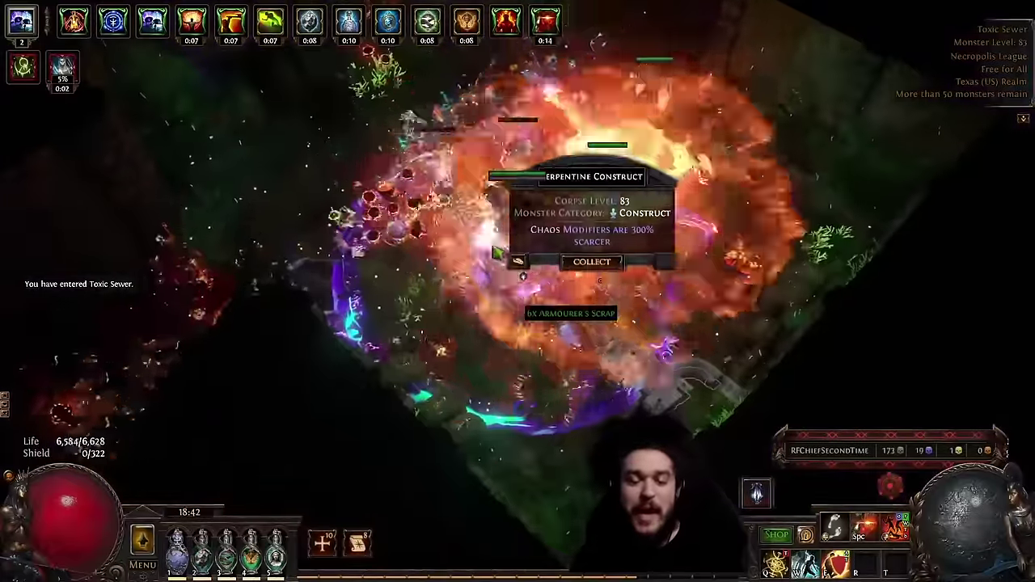
click(573, 443)
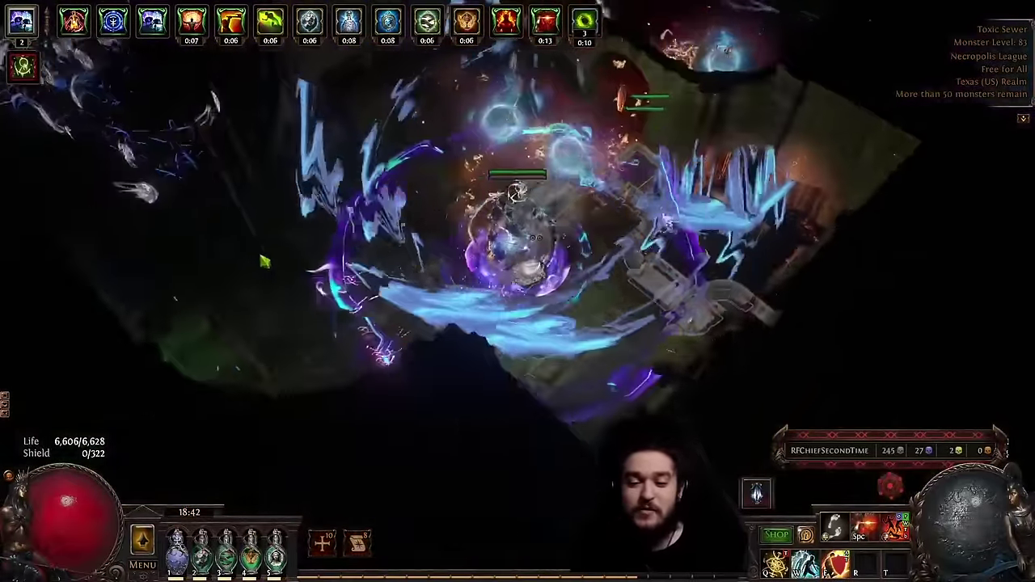
click(387, 158)
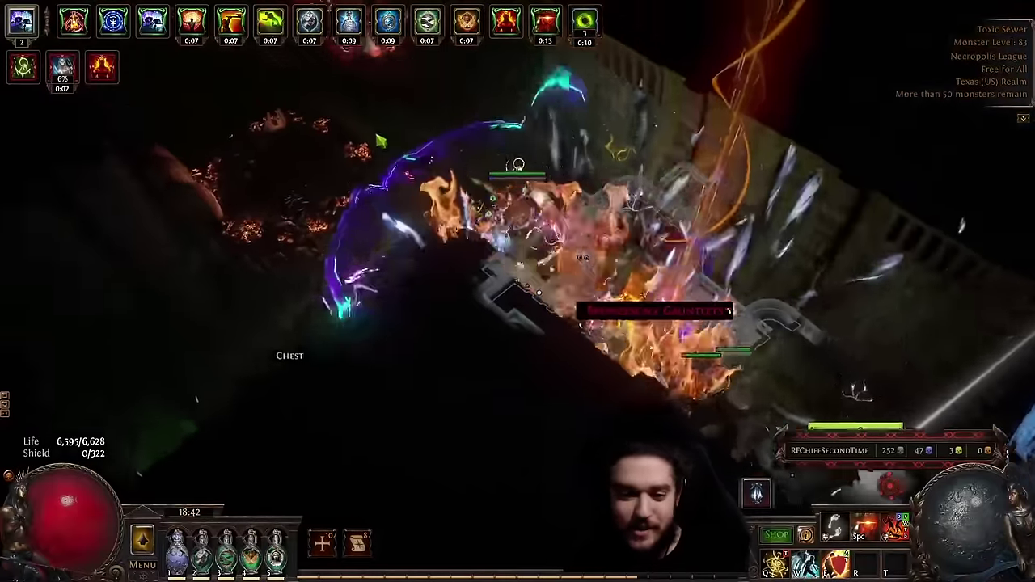
click(504, 99)
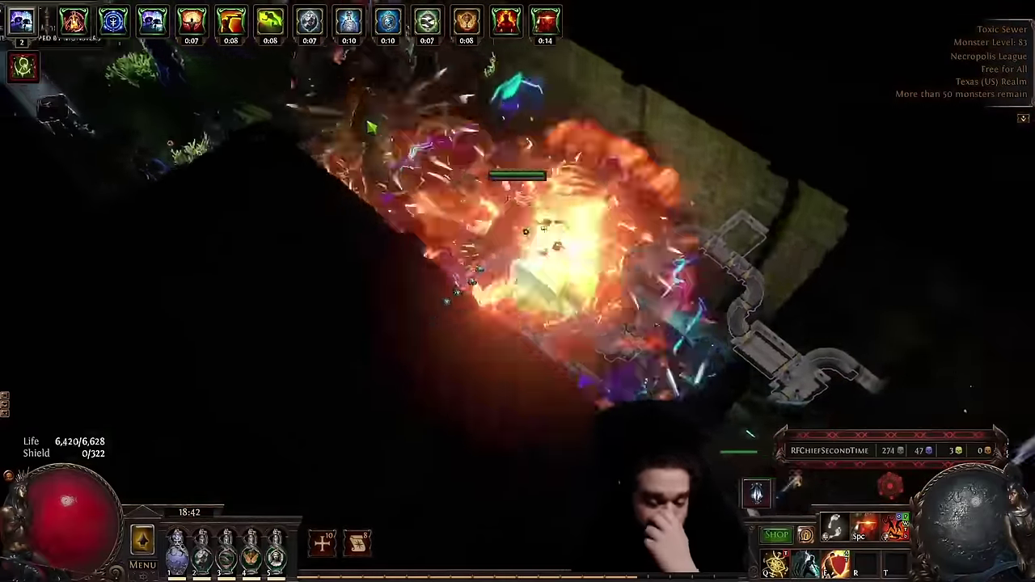
click(370, 127)
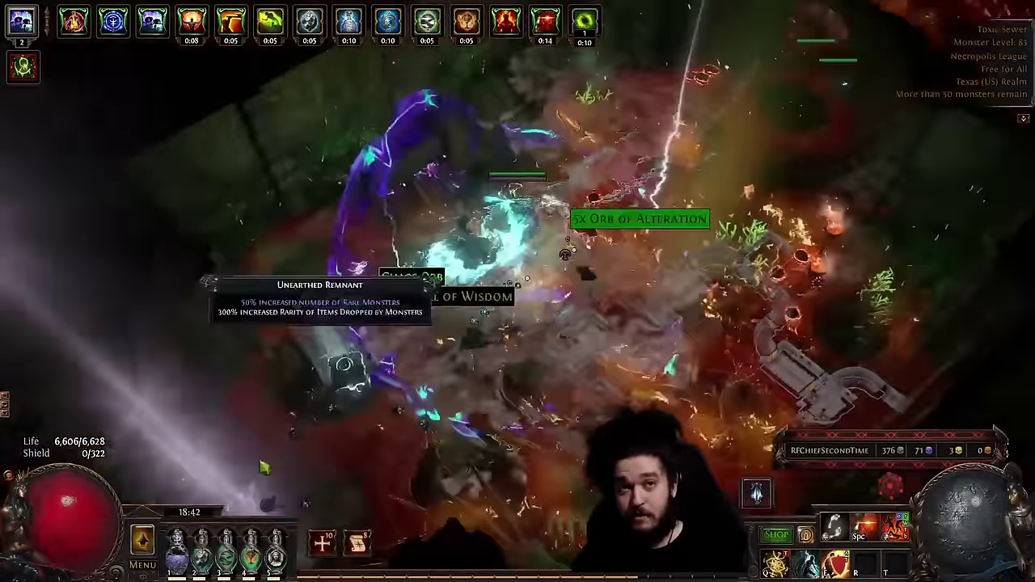
click(331, 473)
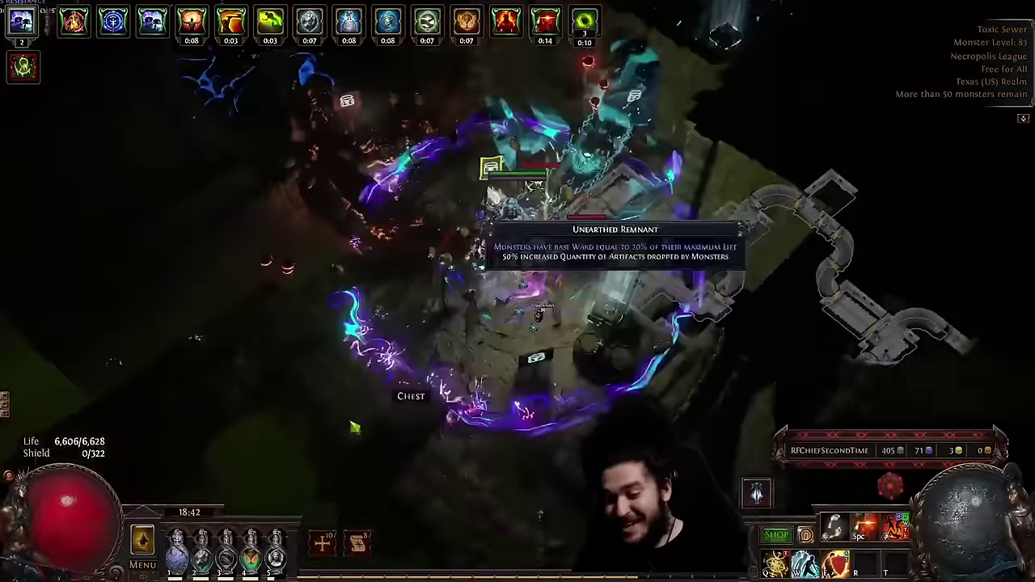
click(345, 117)
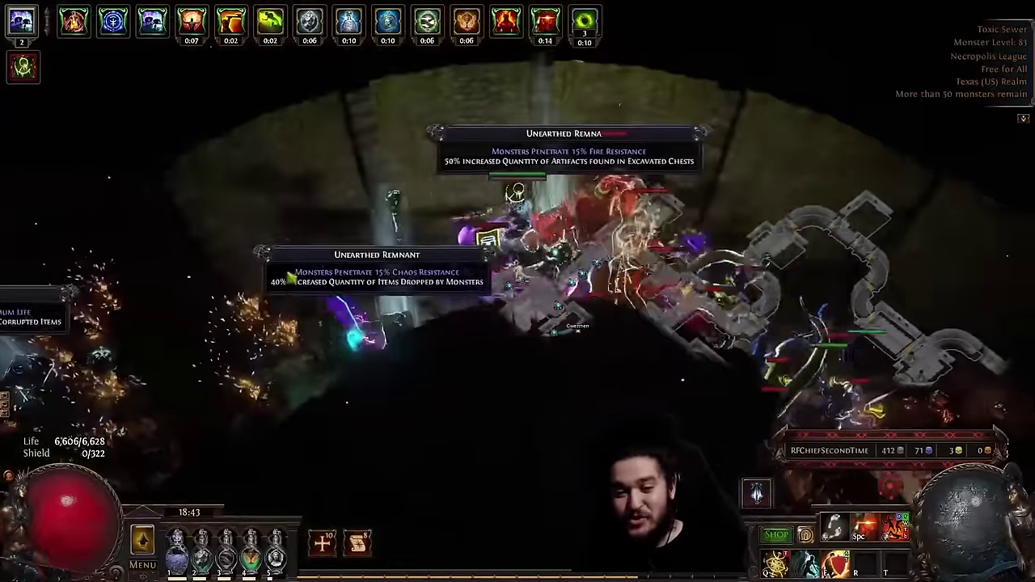
click(301, 375)
click(270, 164)
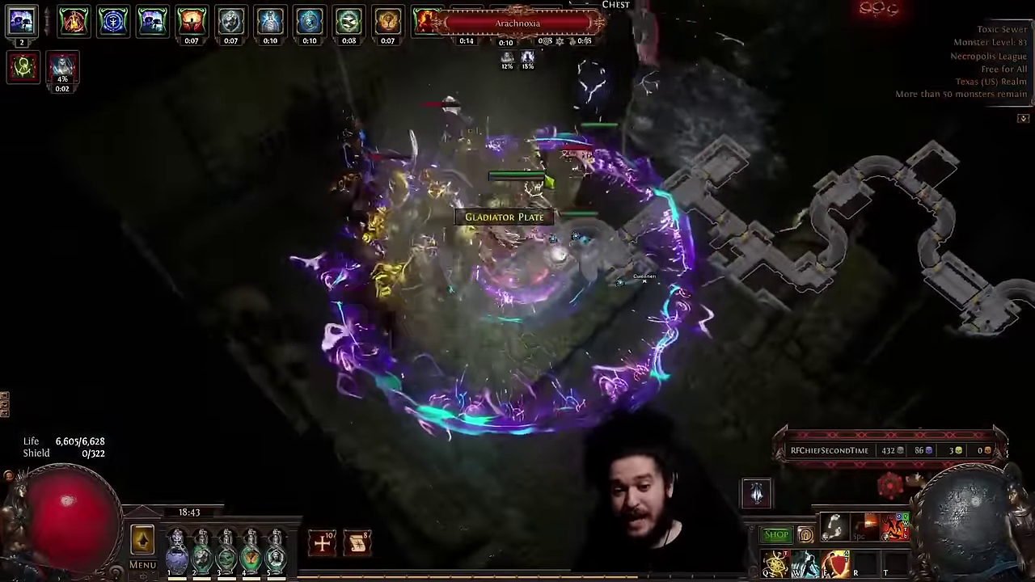
- Defeat the Arachnoxia spider boss and clear the nearby monster groups
click(540, 275)
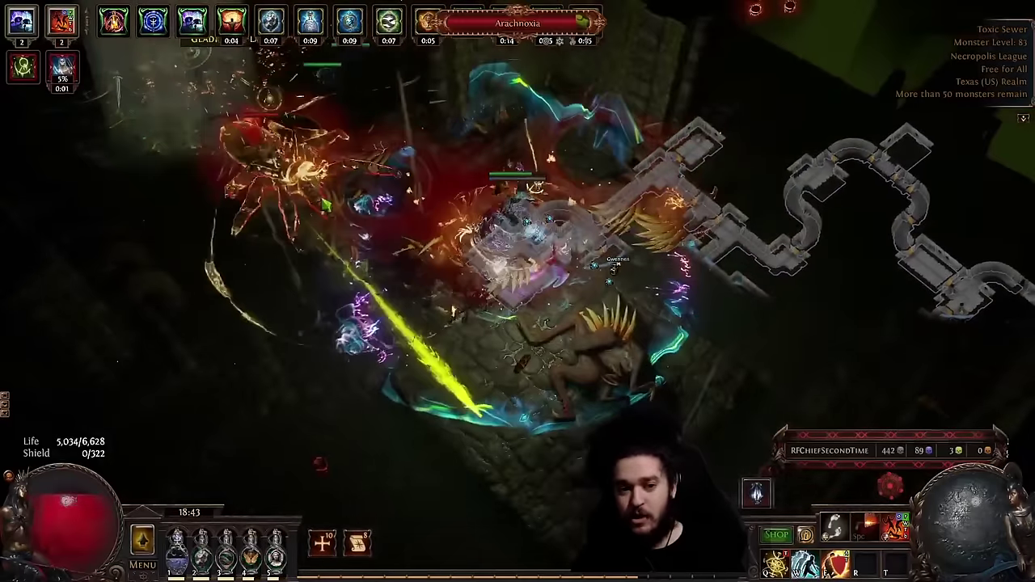
click(392, 225)
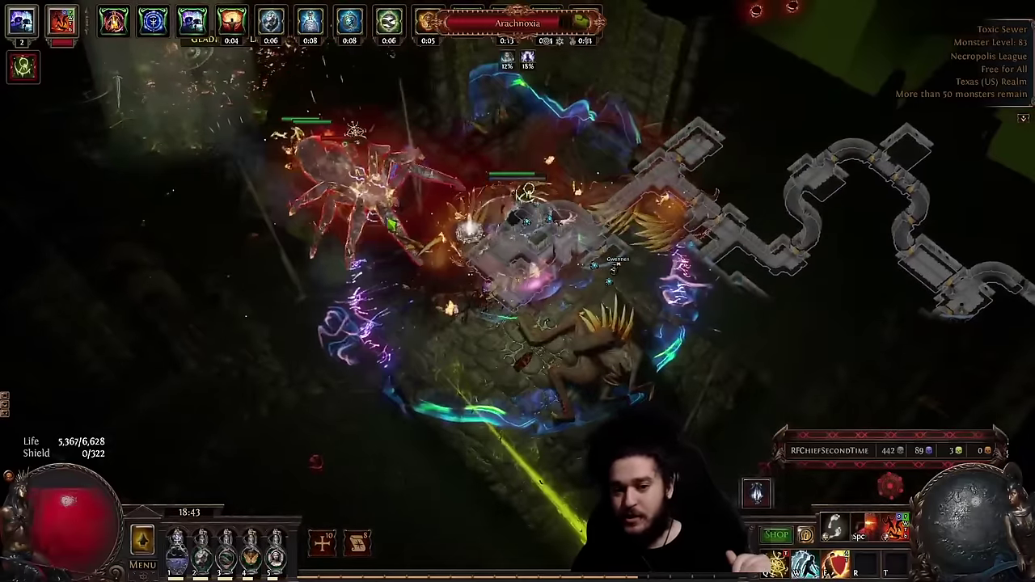
click(613, 296)
click(917, 242)
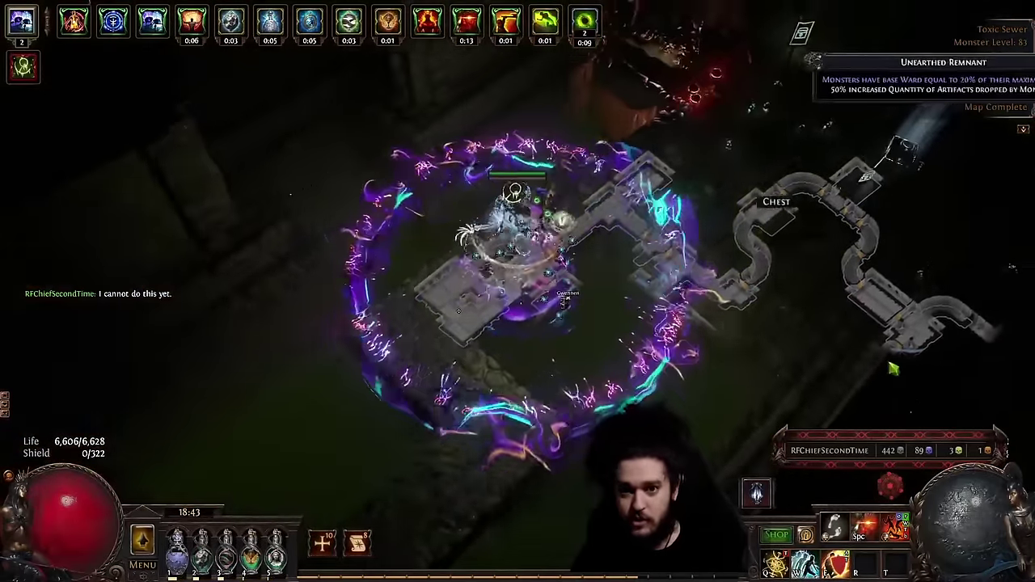
click(892, 369)
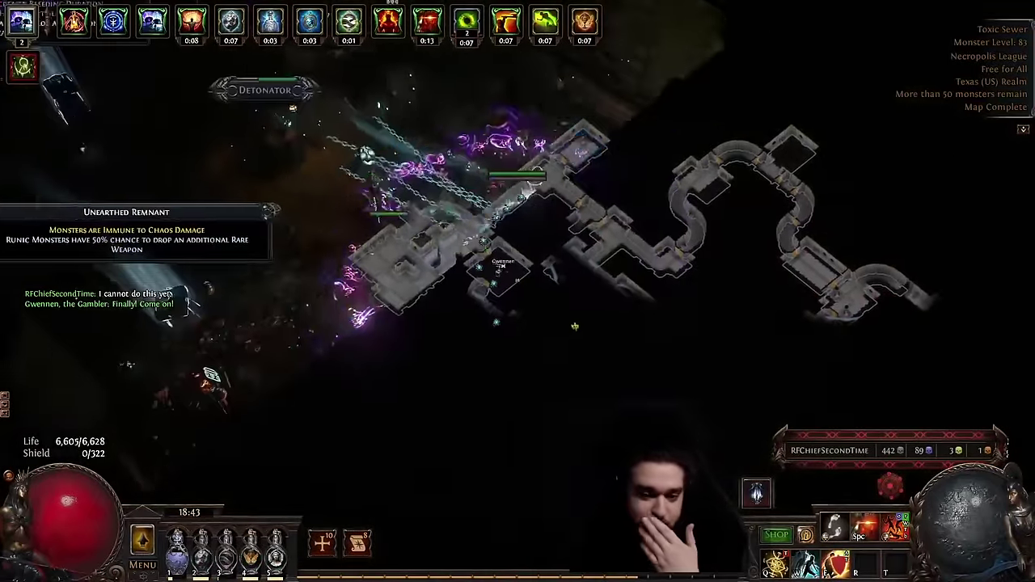
click(216, 386)
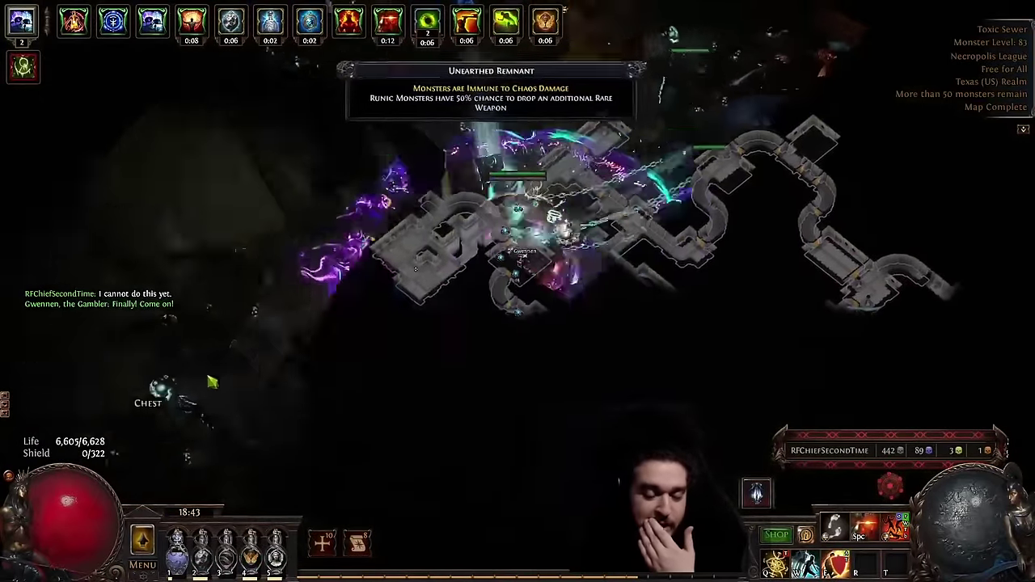
click(498, 480)
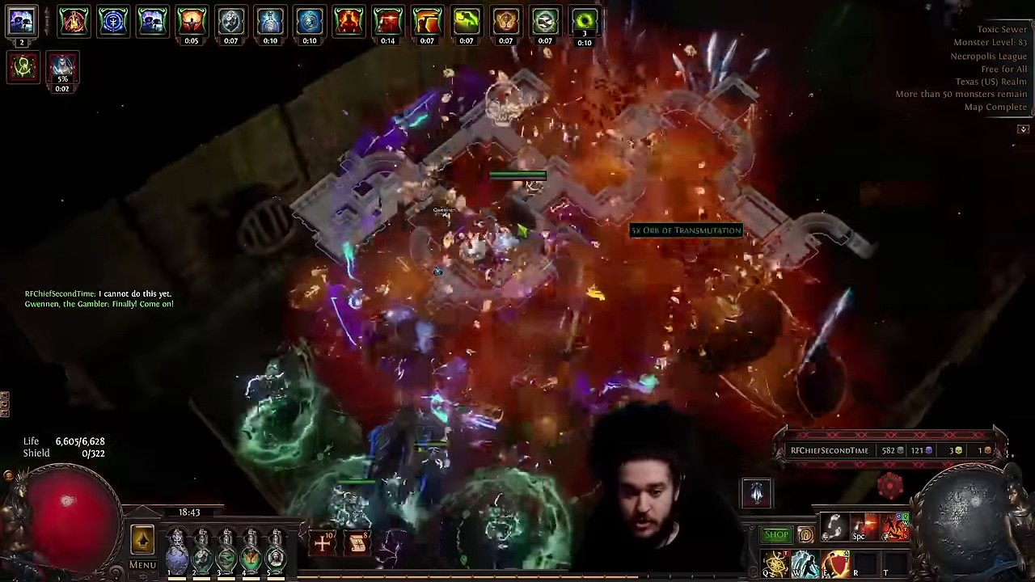
- Clear the last stretch of the sewer, then bring up the Windows start menu
click(788, 128)
click(788, 128)
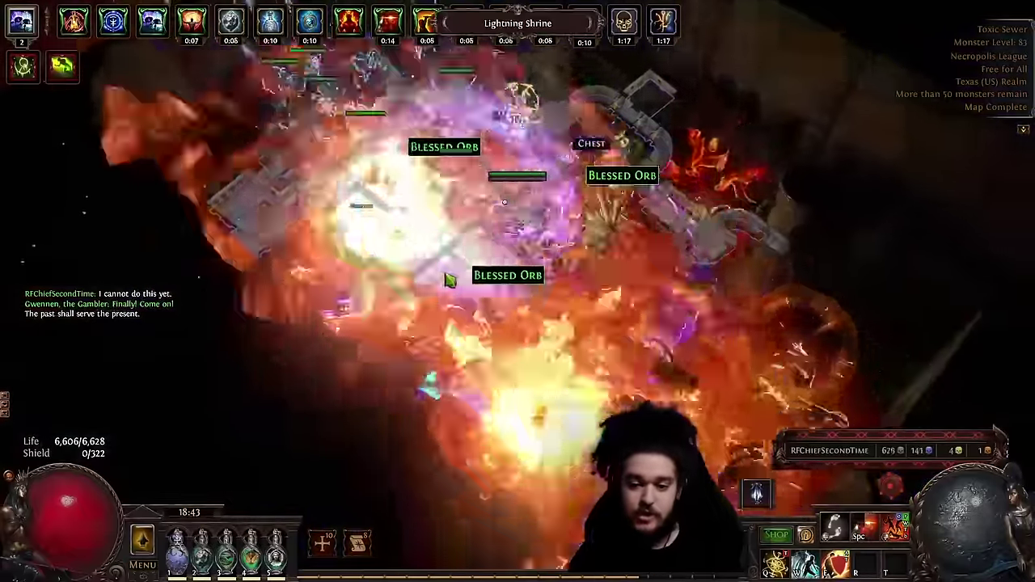
click(449, 279)
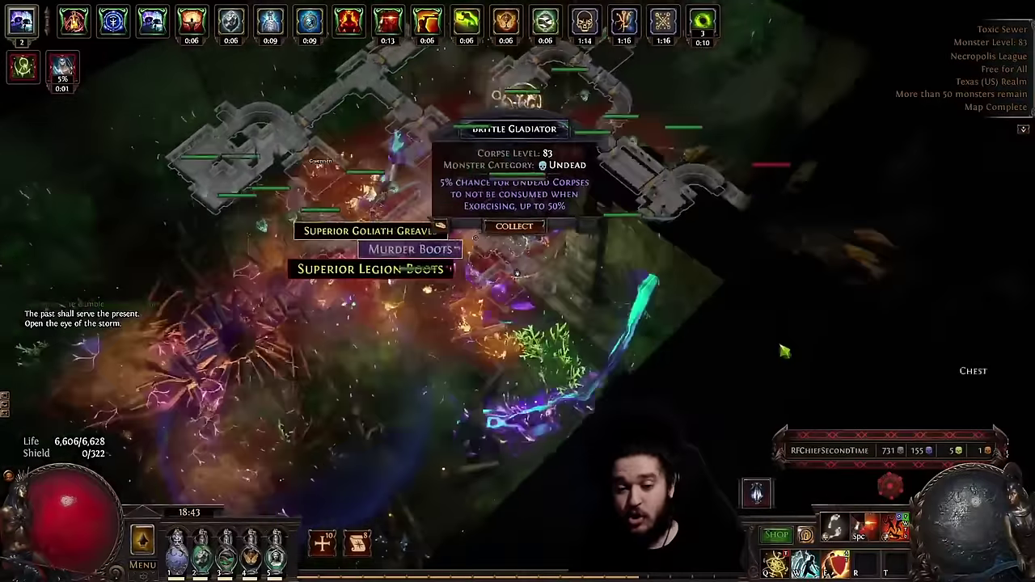
click(817, 353)
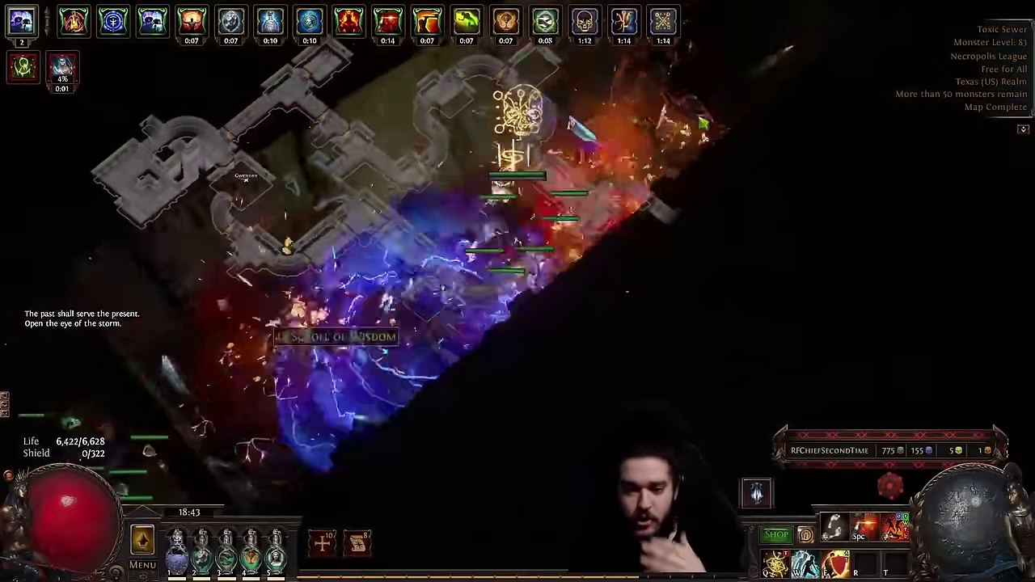
click(692, 120)
click(700, 129)
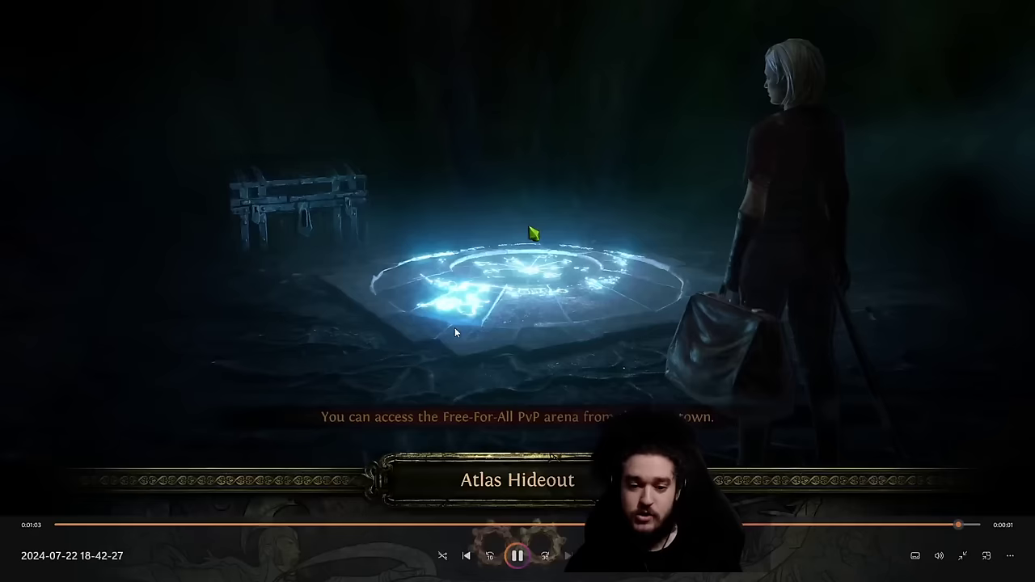
key(super)
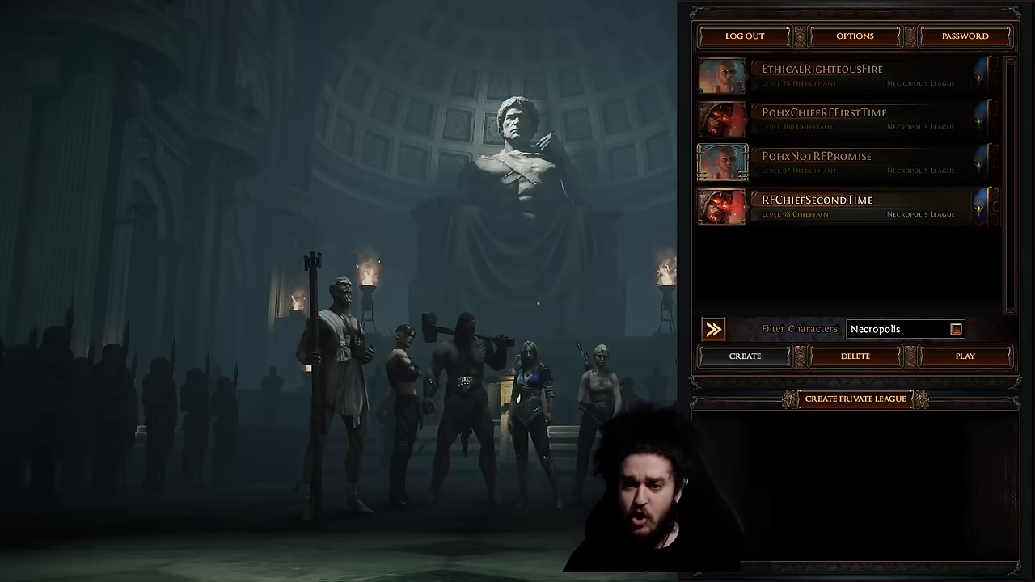
- Bring the RF Wiki browser window over the game and maximize it
click(1010, 277)
drag(574, 307, 448, 67)
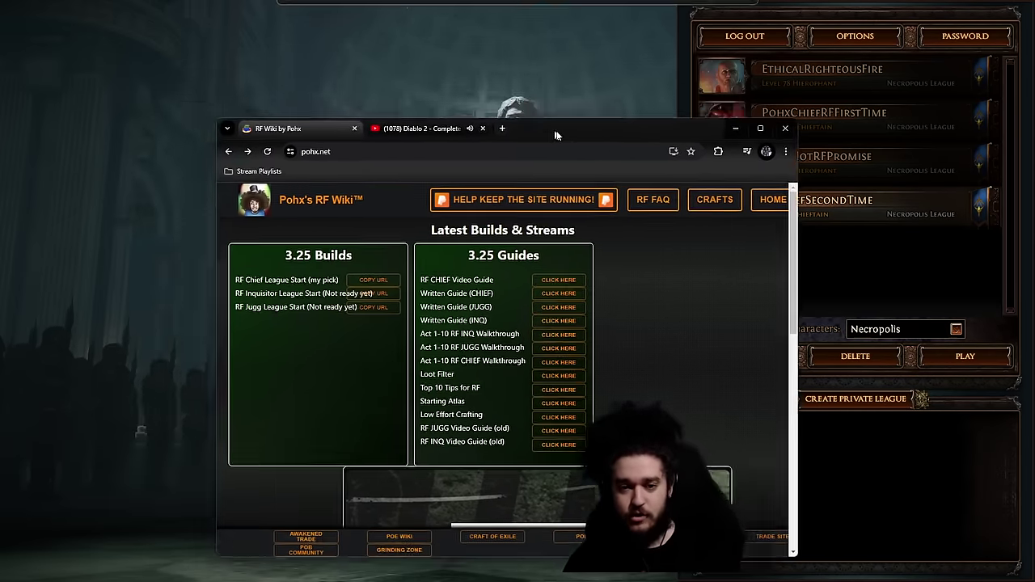
double_click(449, 66)
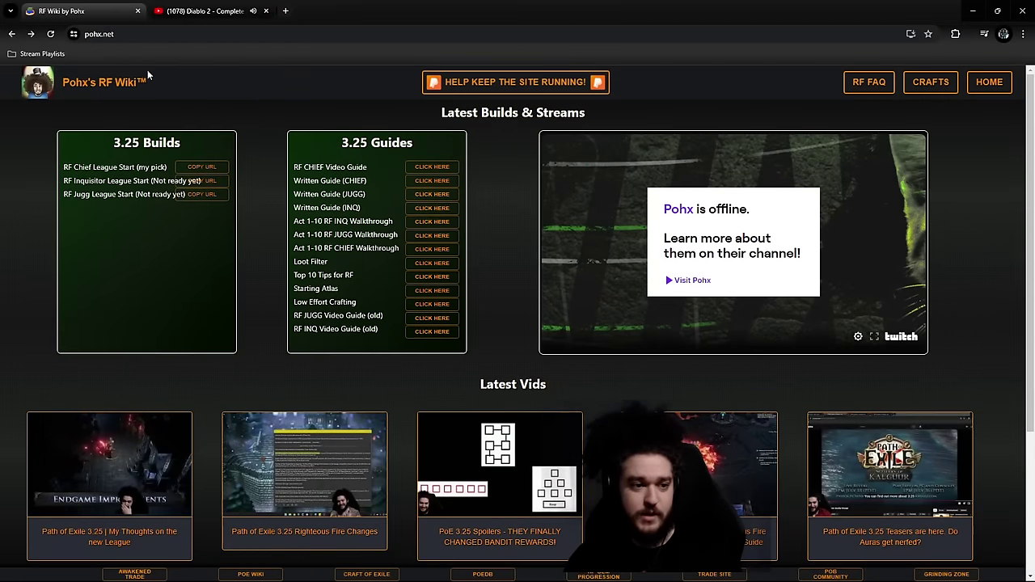
click(122, 34)
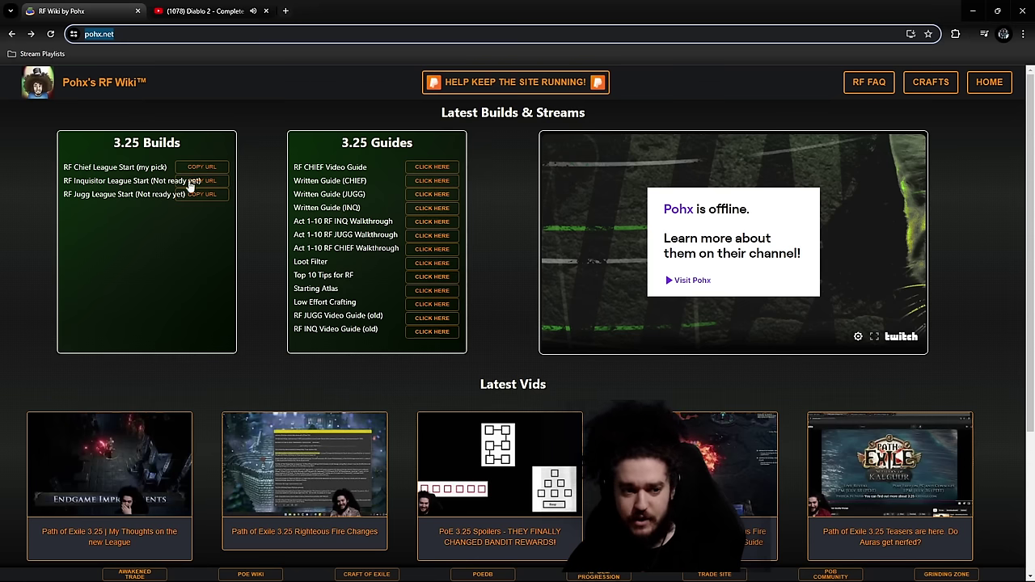
- Highlight the 'RF Chief League Start (my pick)' build entry, then clear the selection
drag(65, 167, 106, 166)
drag(170, 170, 49, 166)
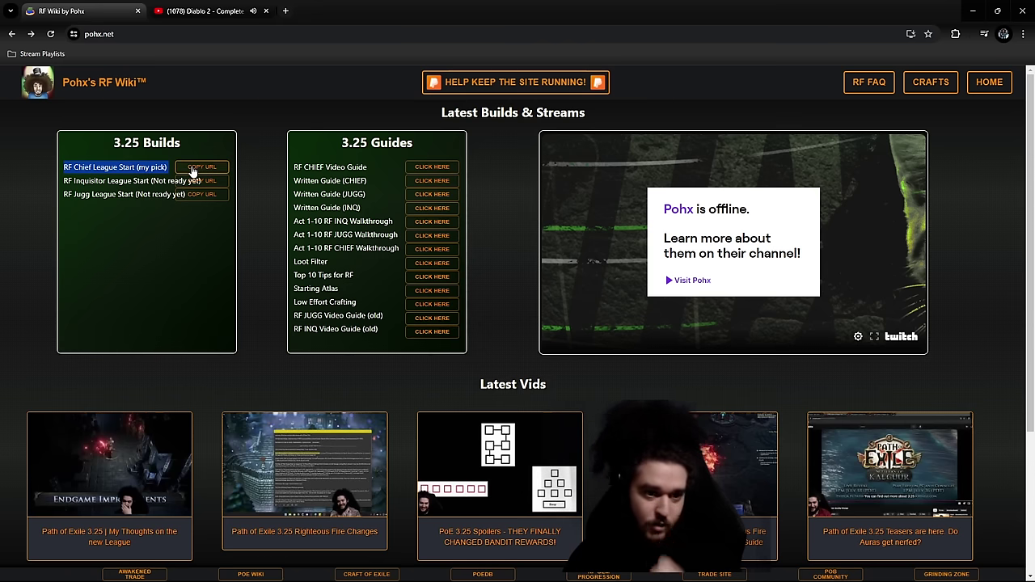
click(493, 293)
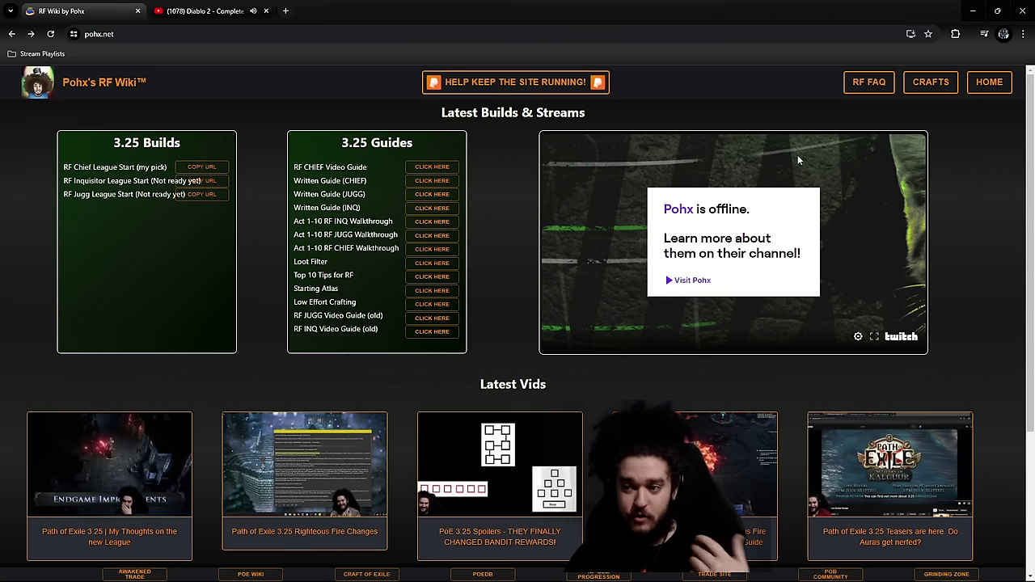
- Open the Crafts page in a new tab, skim it, and return home
middle_click(925, 84)
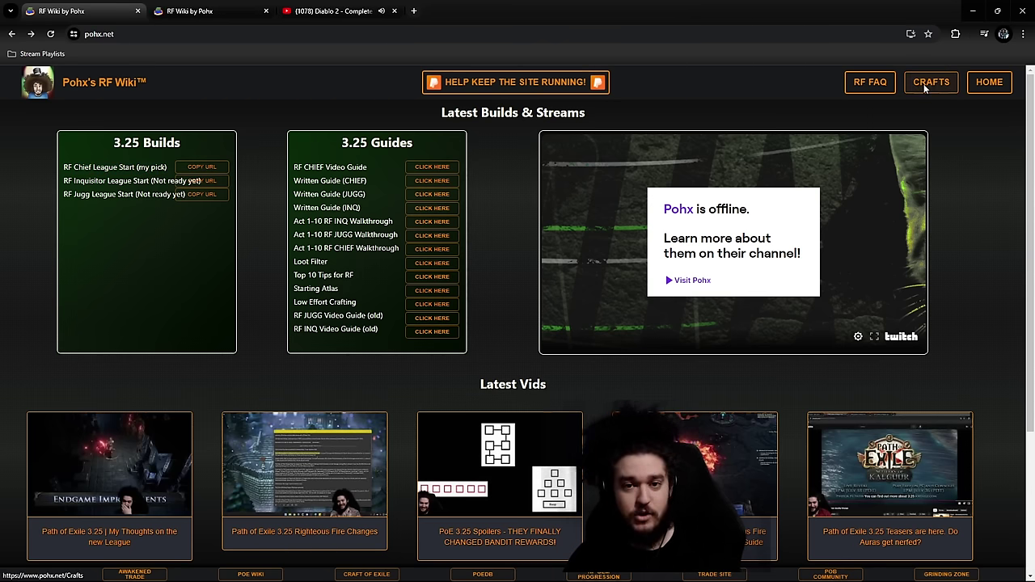
key(ctrl+Tab)
scroll(480, 263, down, 5)
click(95, 7)
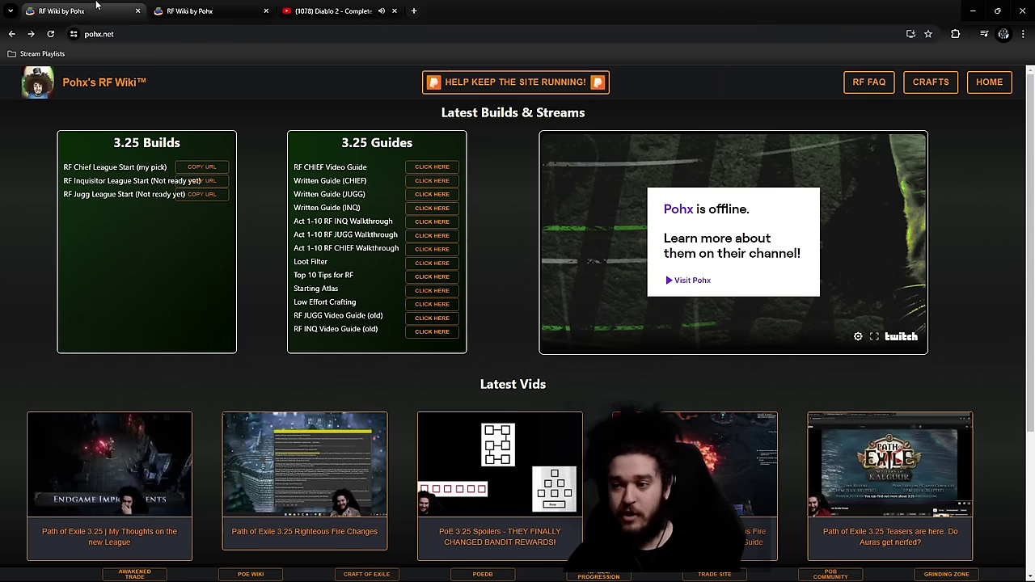
- Open the RF FAQ in a new tab, check which map mods to avoid, then return home
middle_click(857, 84)
key(ctrl+Tab)
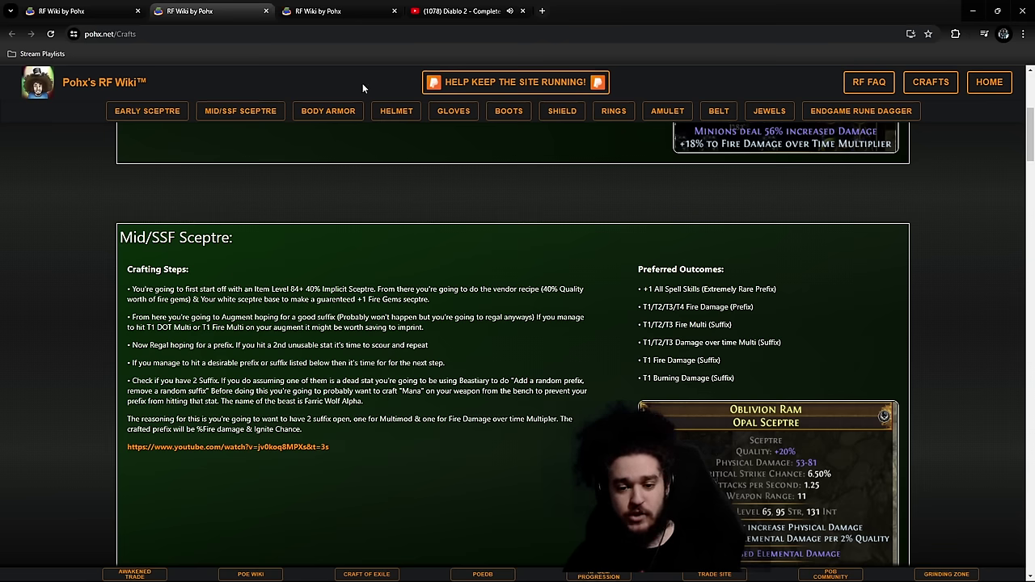
key(ctrl+Tab)
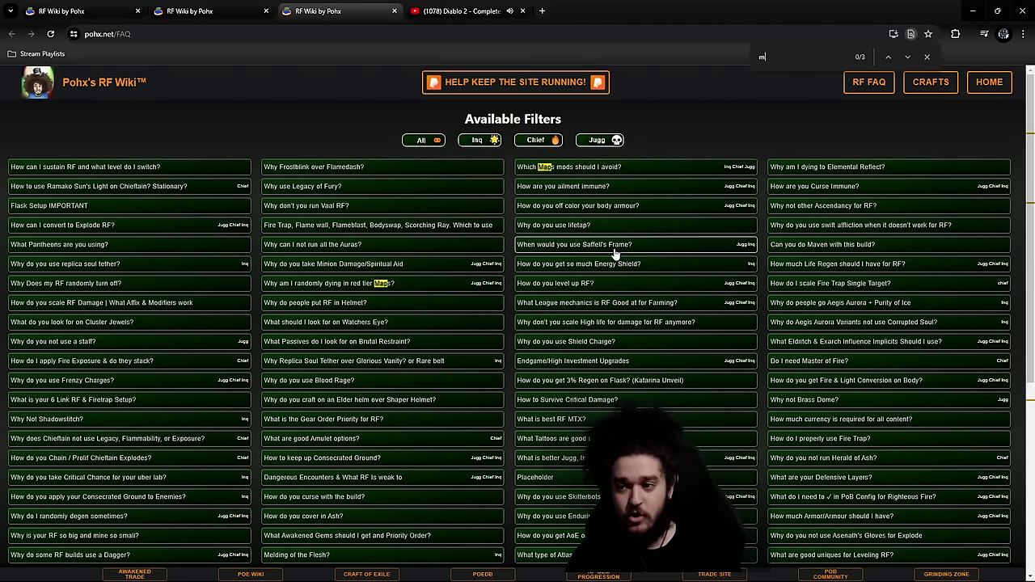
drag(539, 167, 665, 166)
key(ctrl+Page_Up)
key(ctrl+Page_Up)
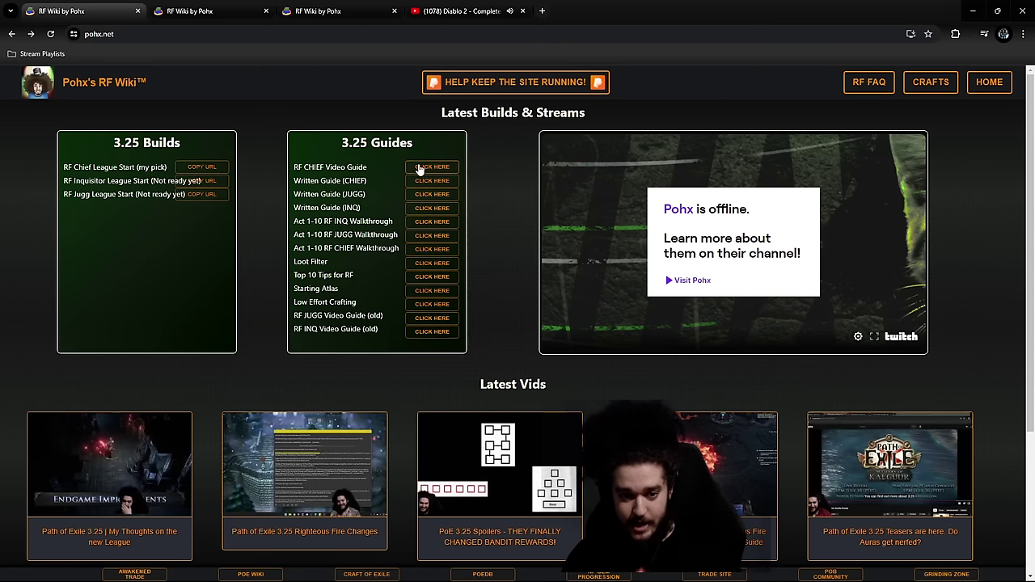
- Start the Act 1-10 RF CHIEF Walkthrough video on YouTube and mute it
click(421, 253)
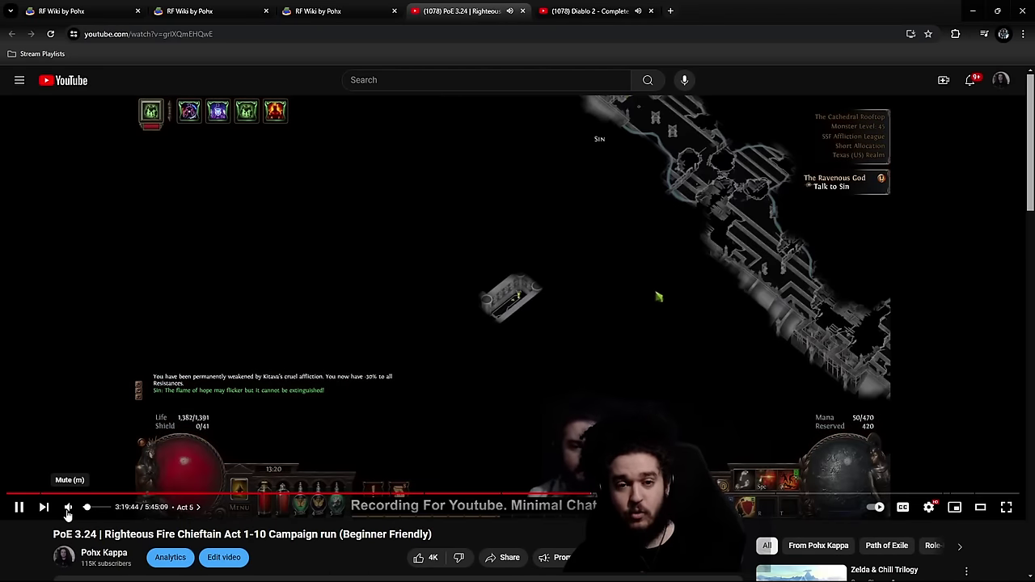
click(68, 509)
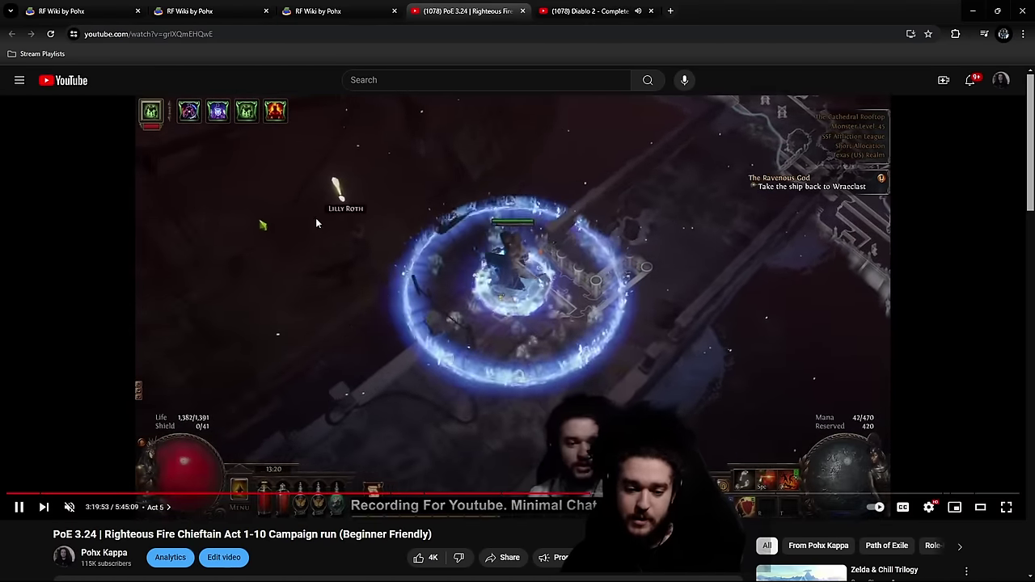
- Back on the wiki home tab, highlight the Loot Filter entry and switch to Path of Building
click(97, 8)
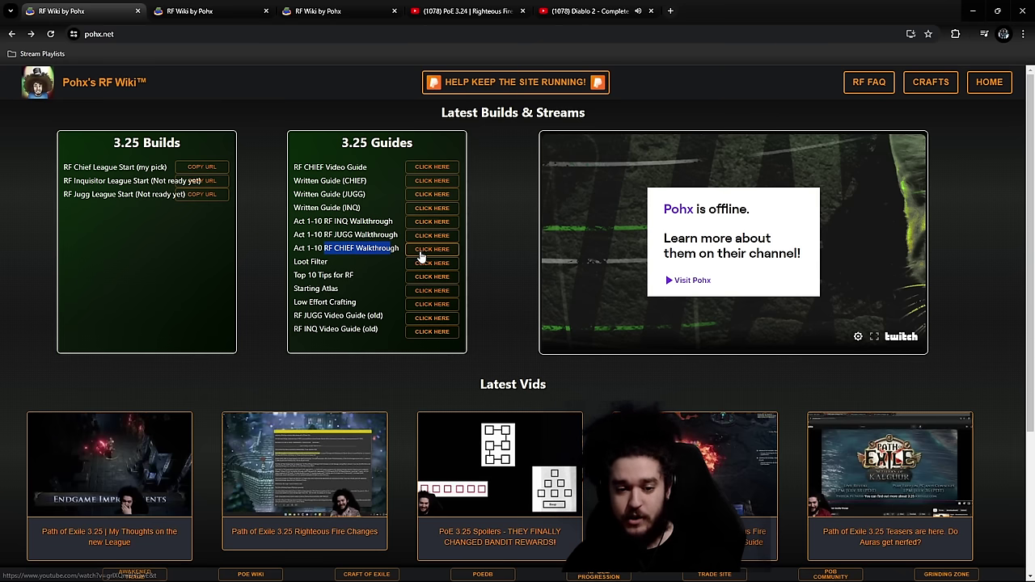
triple_click(338, 263)
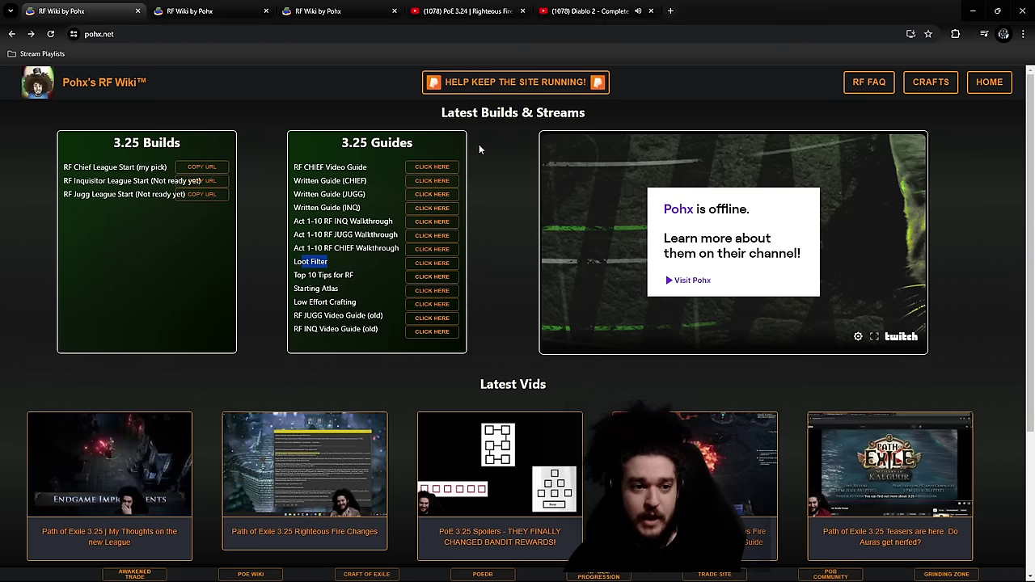
key(super)
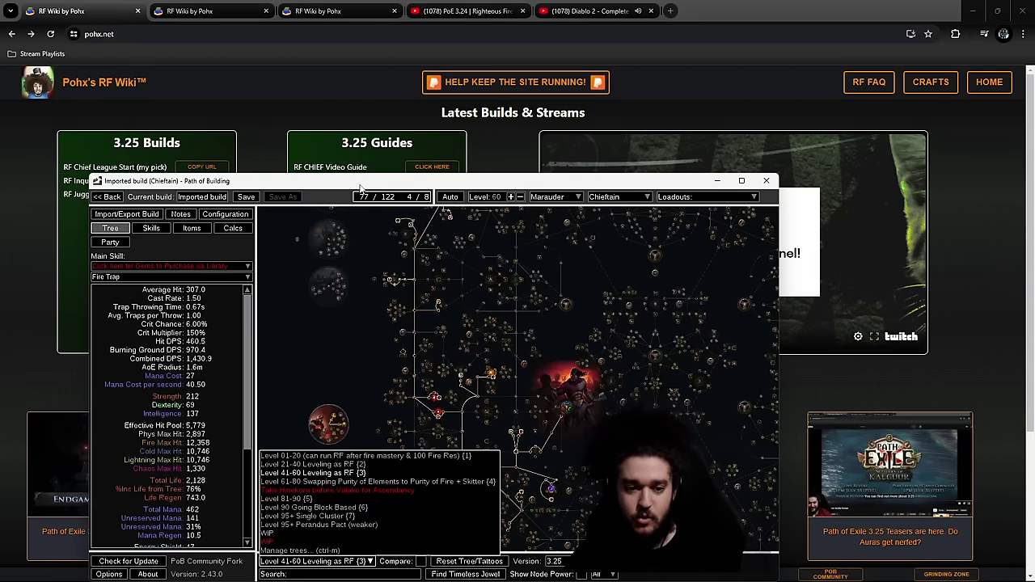
- Maximize Path of Building, discard the old build, and import the RF Chieftain pobb.in link
drag(361, 188, 393, 3)
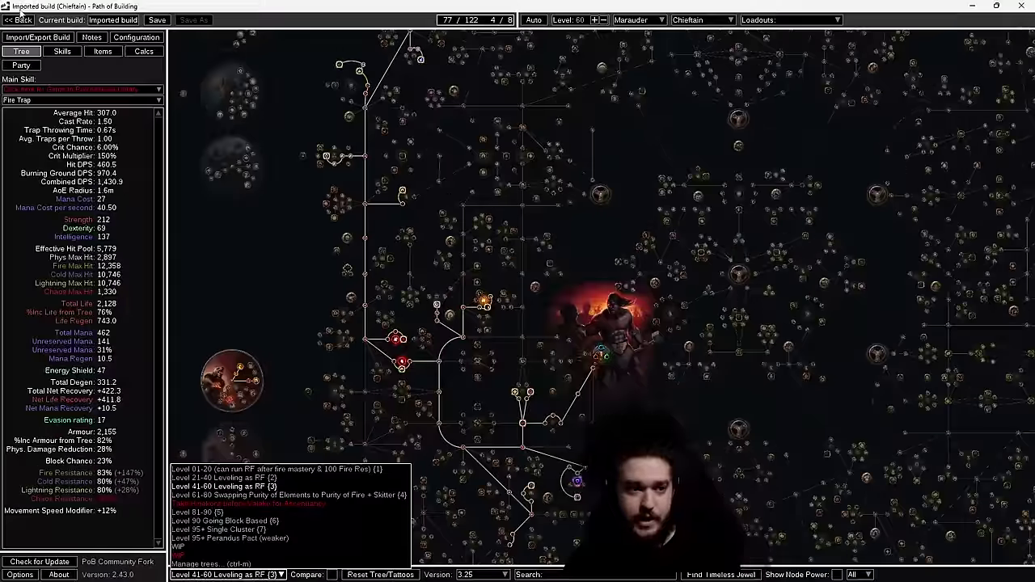
click(19, 19)
click(514, 315)
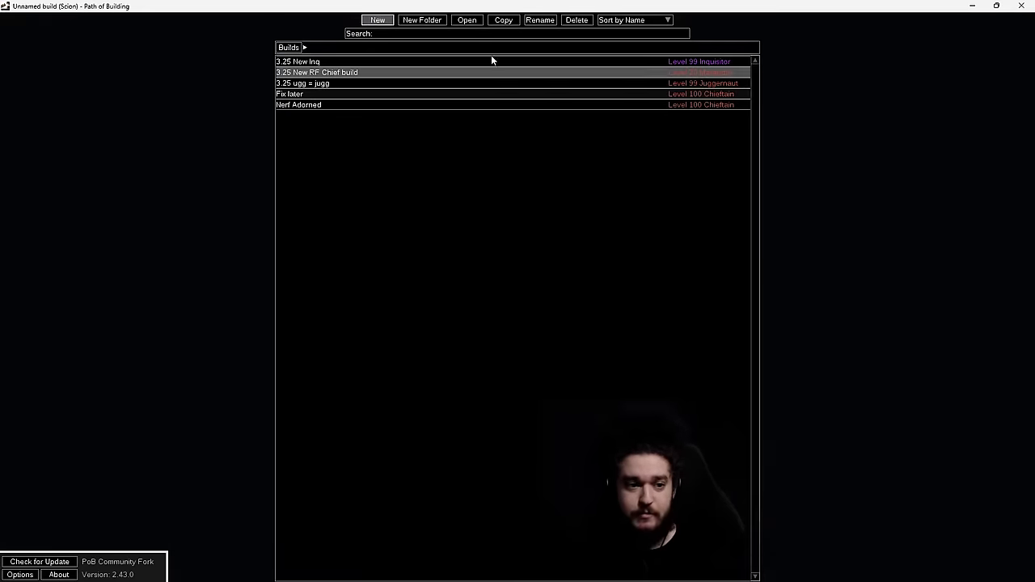
click(378, 20)
click(38, 37)
click(290, 255)
text(https://pobb.in/kXGzPOedQKAv)
click(307, 267)
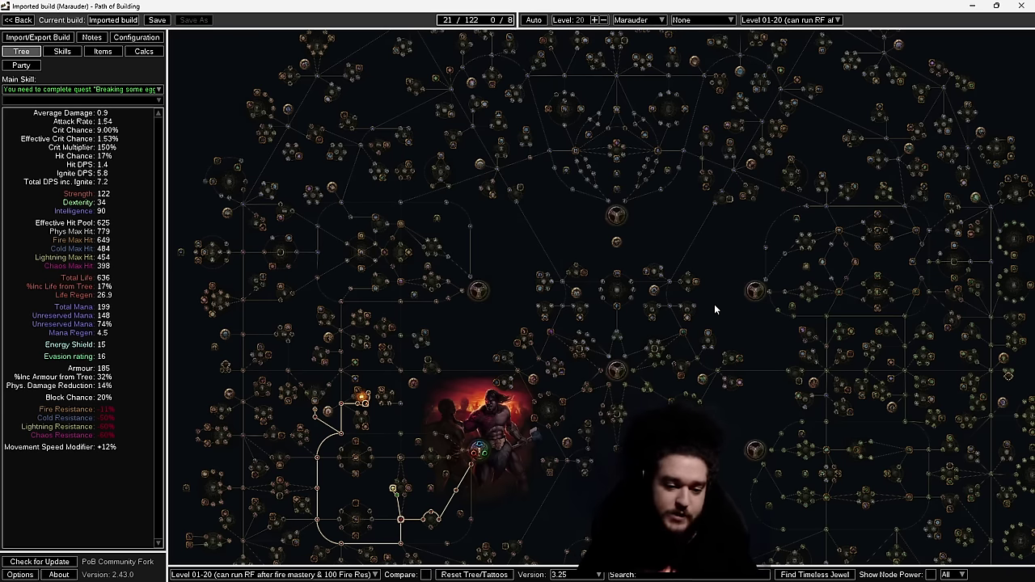
- Browse the Level 01-20 tree, briefly allocating then removing the Two Hand Mastery path
drag(530, 471, 639, 262)
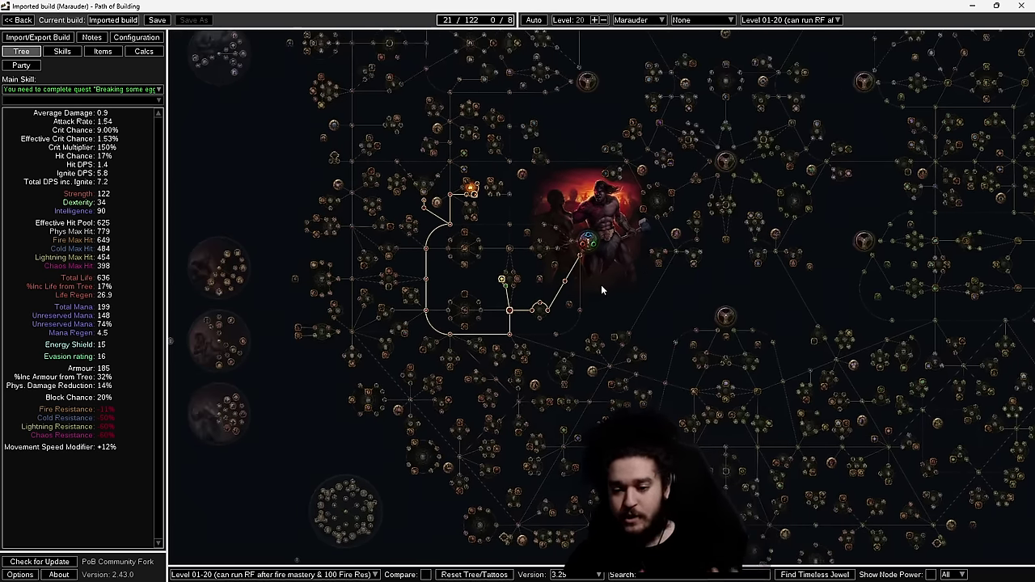
scroll(601, 289, up, 3)
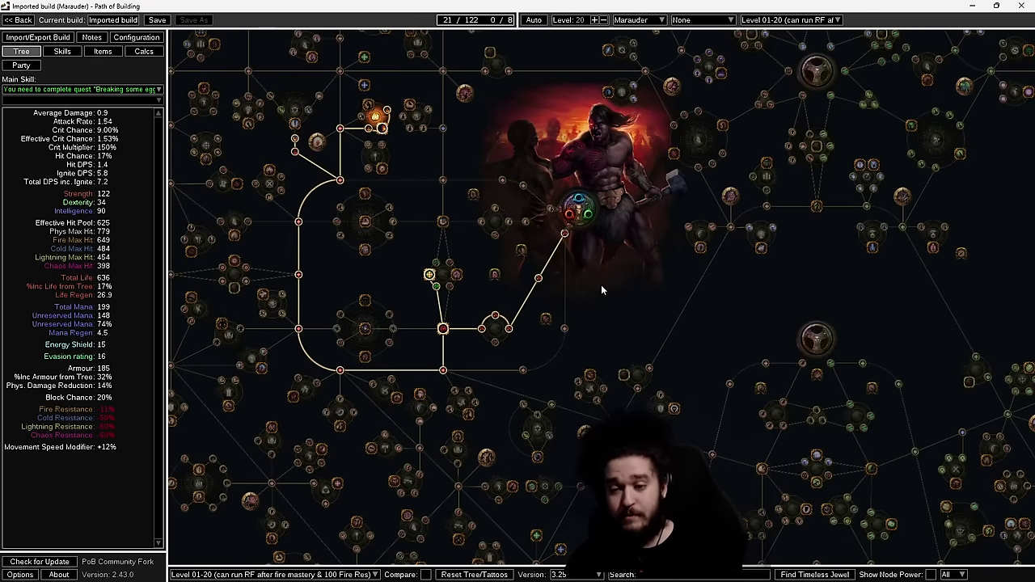
drag(600, 285, 751, 208)
scroll(642, 378, up, 1)
scroll(638, 298, up, 3)
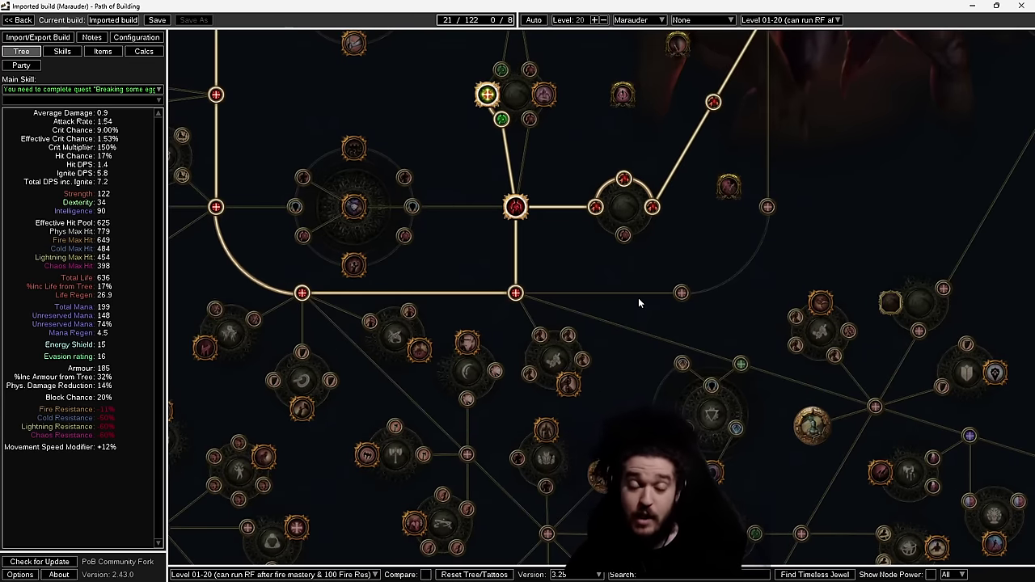
drag(639, 297, 653, 284)
scroll(653, 284, up, 1)
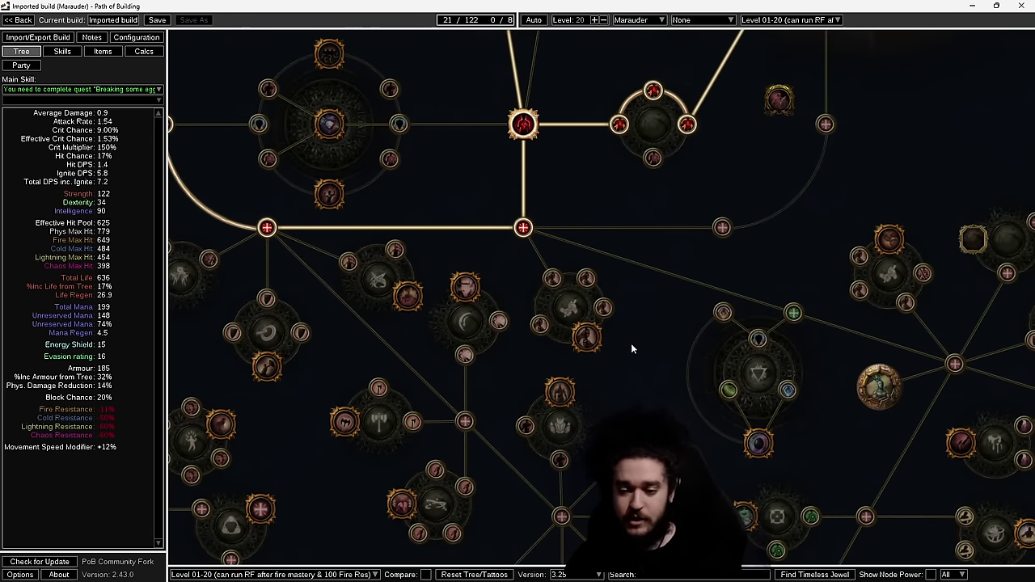
click(586, 337)
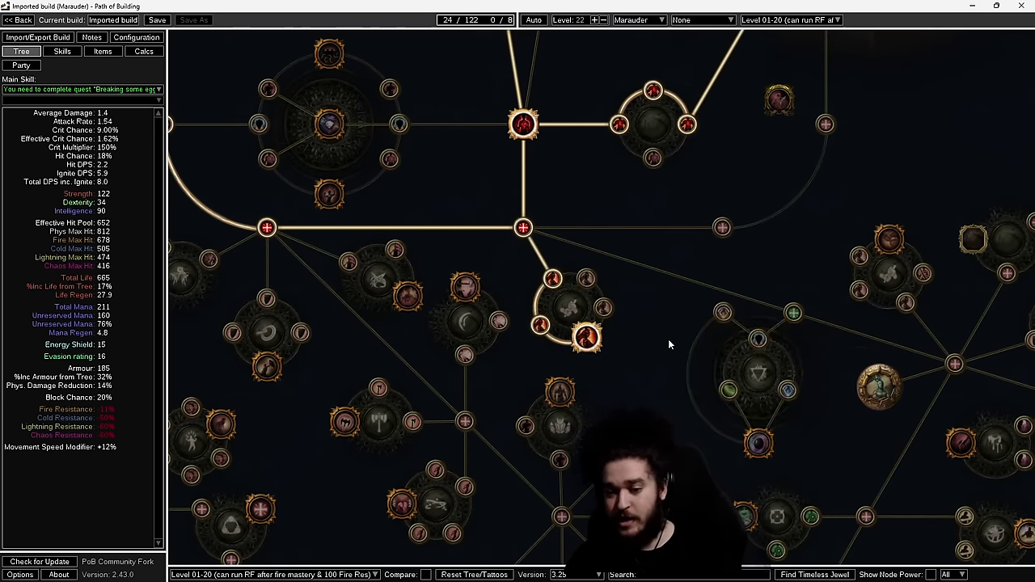
drag(673, 343, 702, 404)
drag(608, 358, 524, 316)
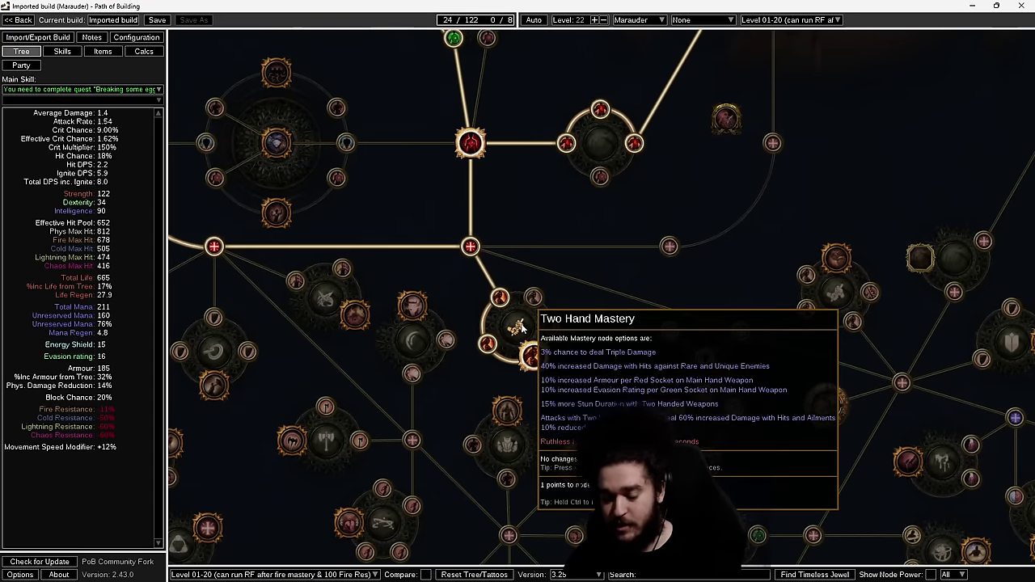
click(499, 297)
- Pan and zoom across the tree around Nomadic Teachings and the Marauder start
scroll(524, 297, down, 3)
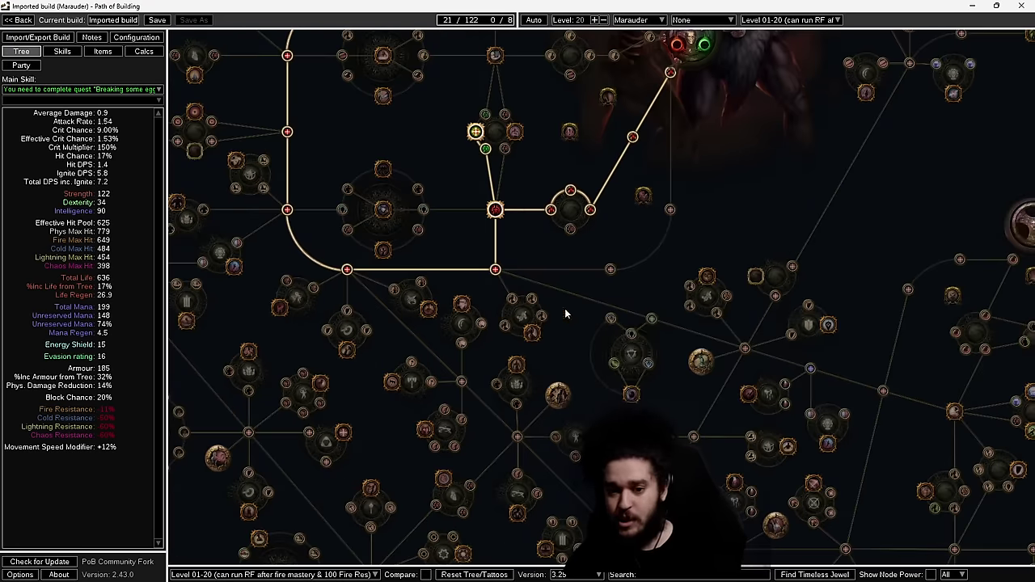
drag(579, 305, 563, 391)
drag(636, 326, 624, 341)
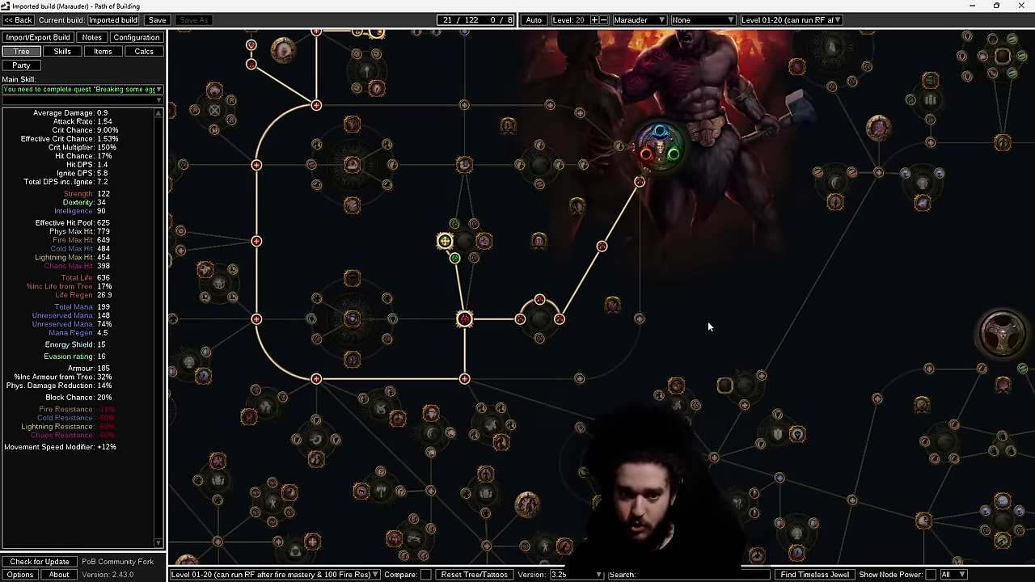
scroll(708, 325, down, 1)
drag(708, 325, 740, 349)
scroll(709, 403, down, 1)
scroll(602, 164, down, 1)
scroll(710, 165, up, 2)
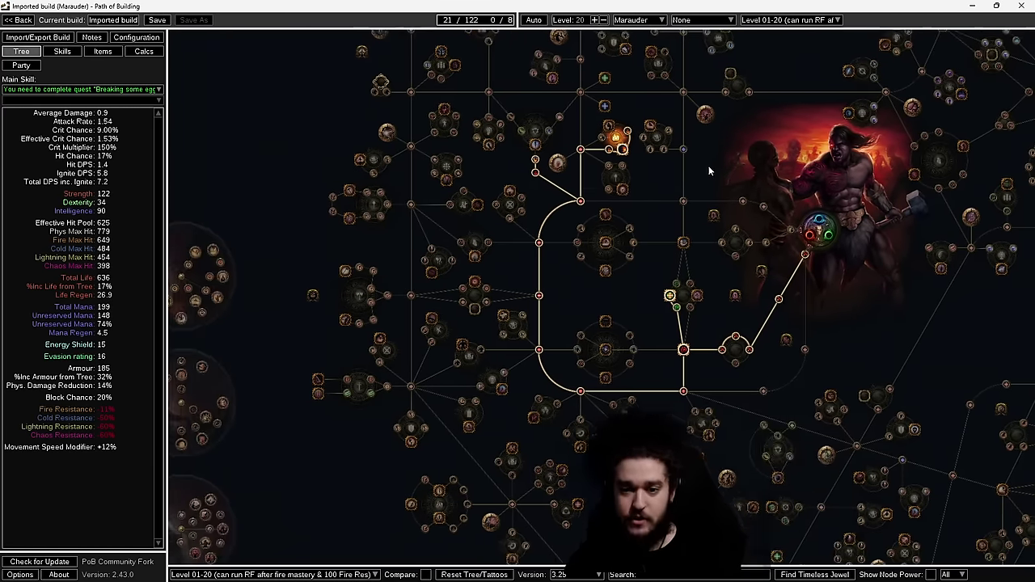
scroll(529, 227, up, 2)
drag(603, 234, 550, 294)
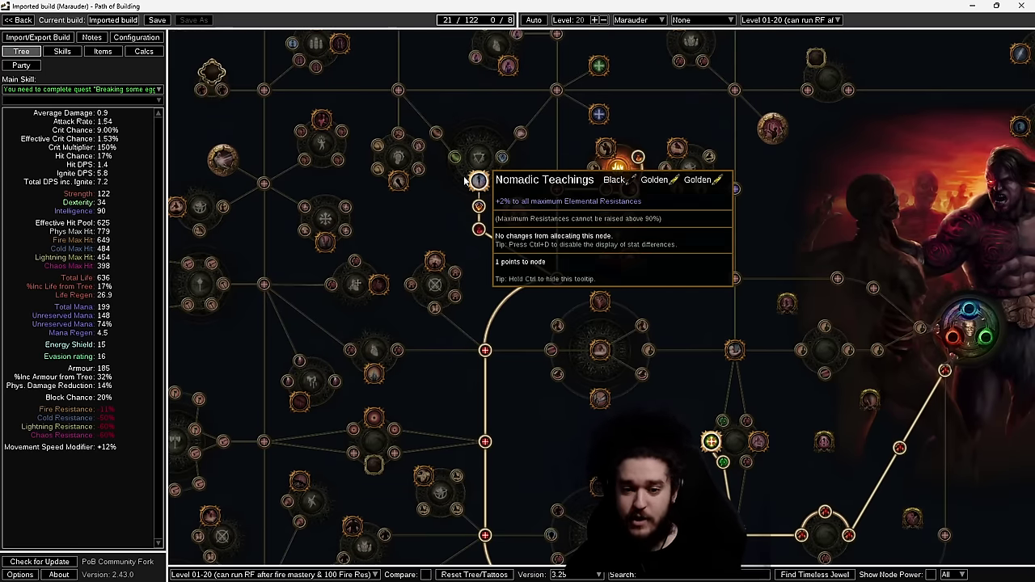
drag(458, 230, 461, 99)
scroll(407, 122, up, 1)
drag(408, 122, 492, 241)
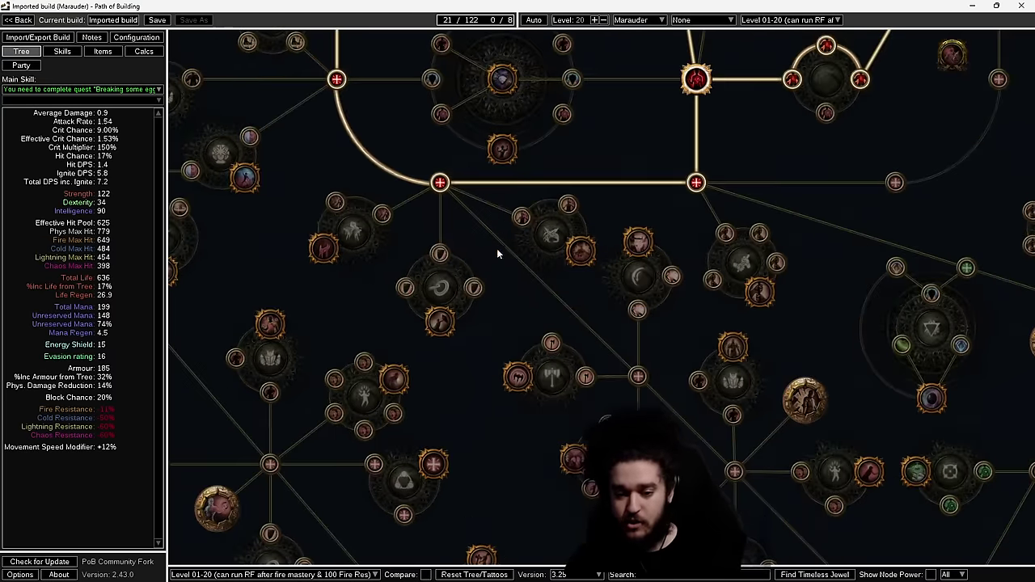
scroll(831, 194, down, 3)
drag(745, 322, 703, 363)
scroll(600, 333, down, 3)
scroll(596, 283, up, 2)
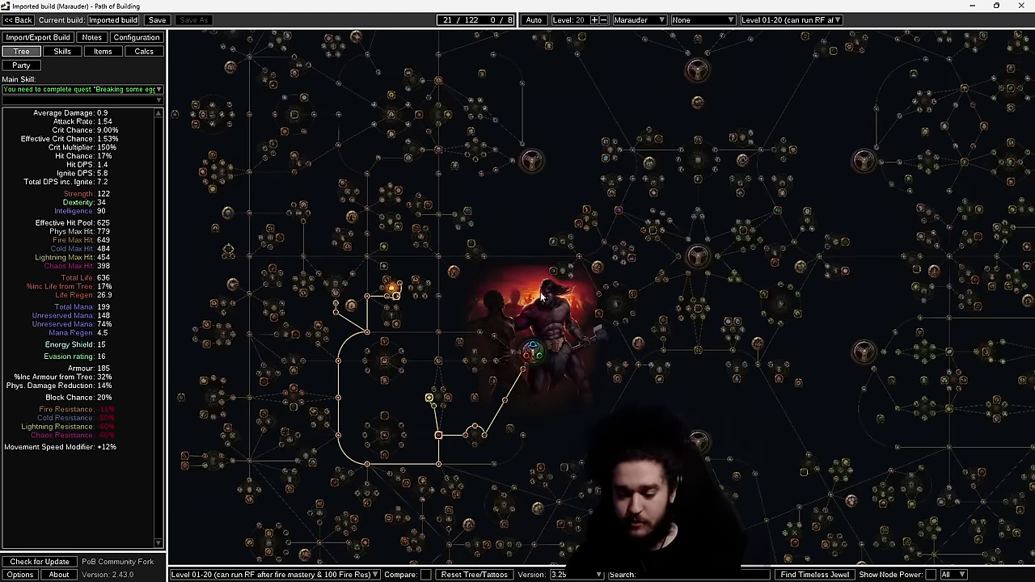
drag(597, 283, 643, 283)
scroll(709, 231, up, 2)
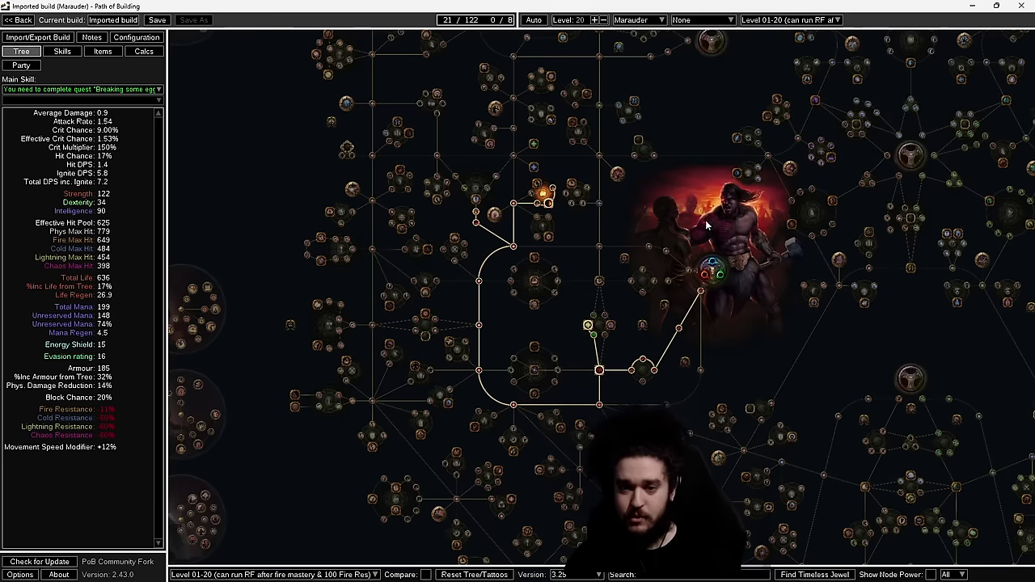
drag(709, 231, 729, 188)
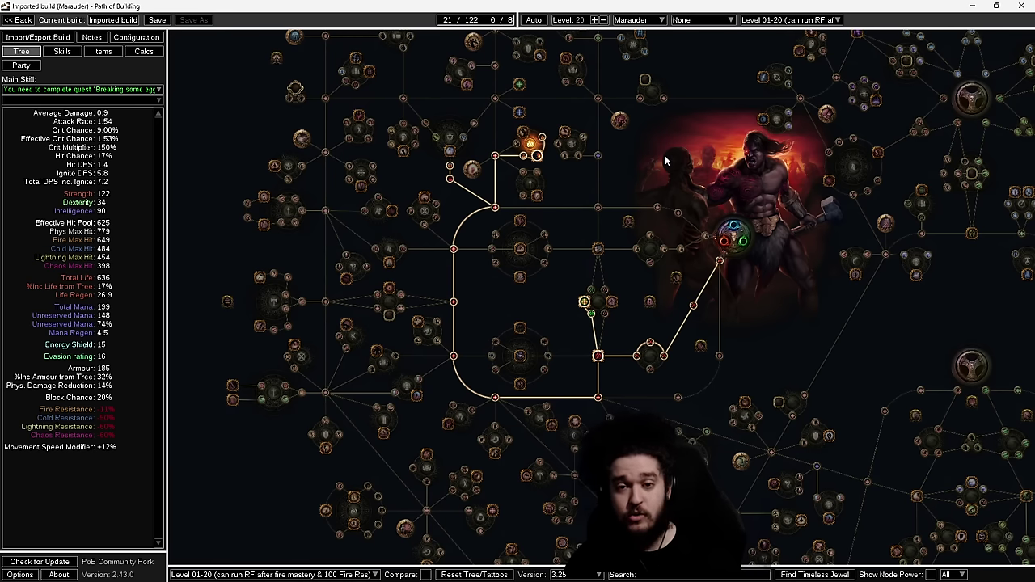
drag(663, 166, 618, 236)
- Switch to the 'Level 21-40 Leveling as RF' loadout and review its items and gems
click(776, 20)
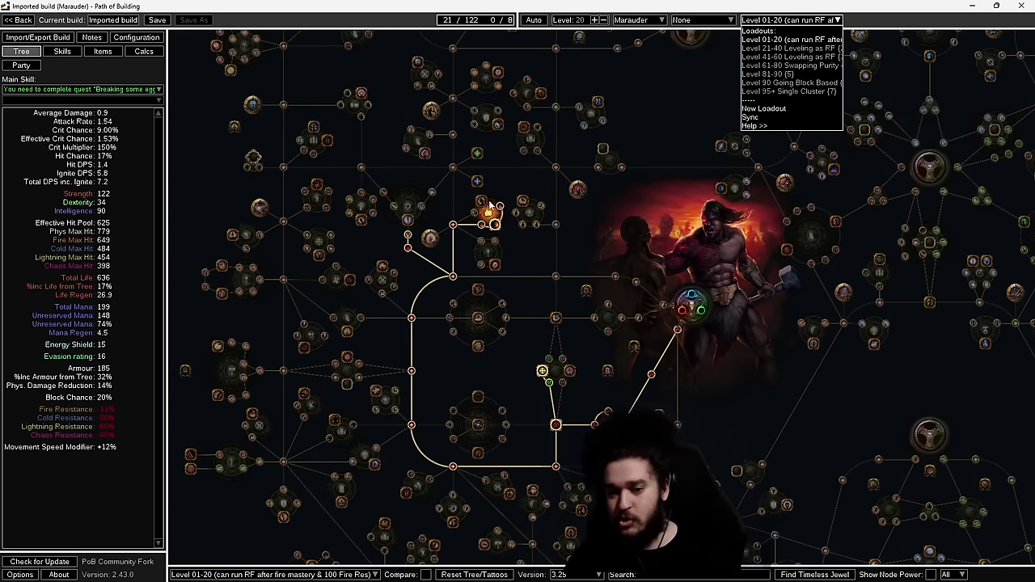
click(781, 50)
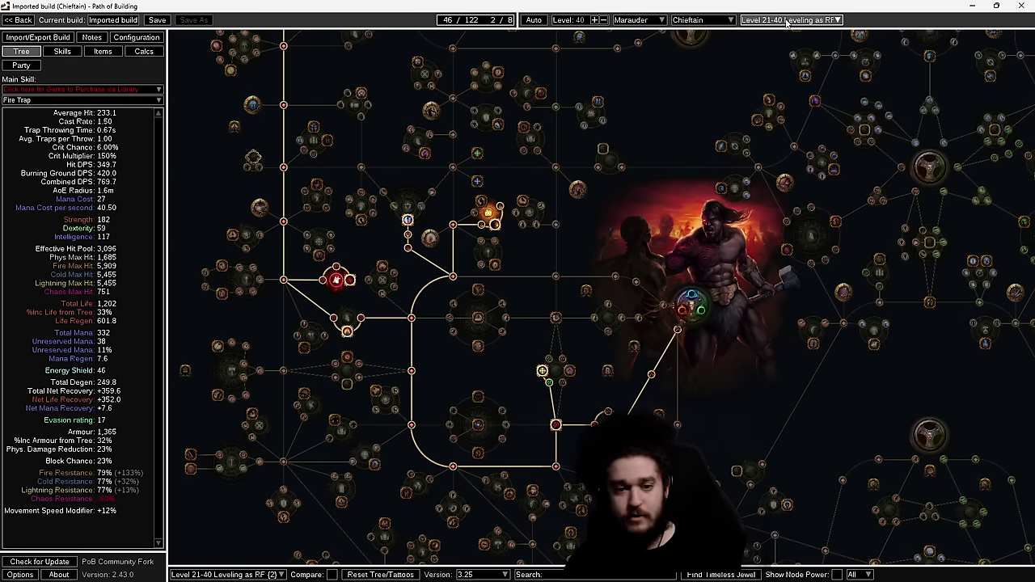
click(100, 52)
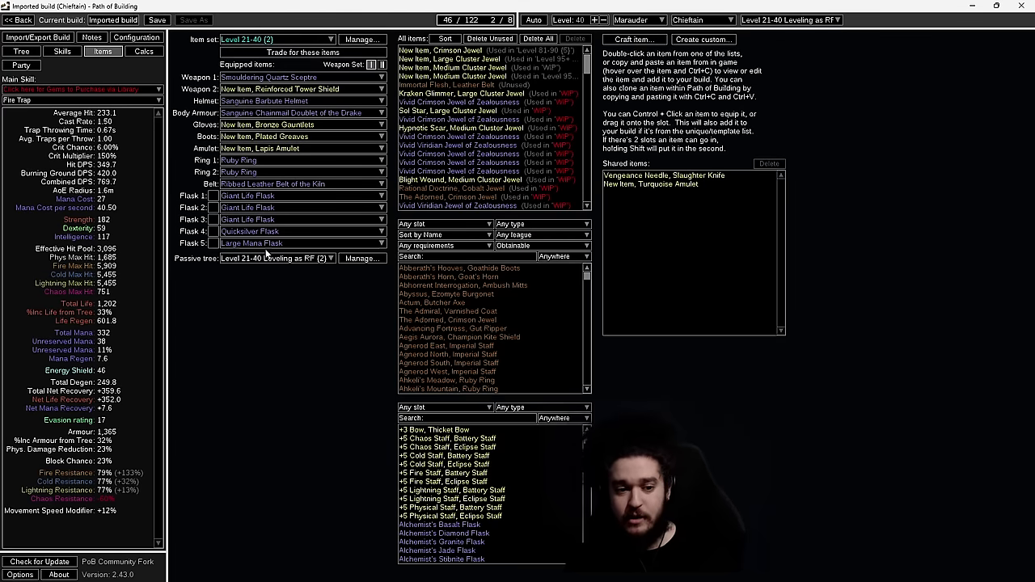
click(62, 51)
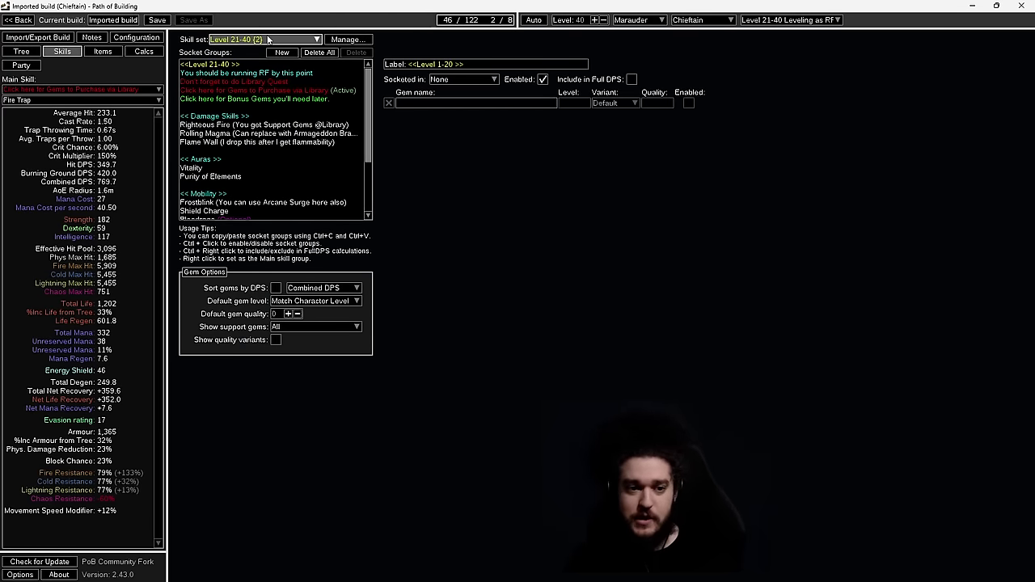
- Switch to the Level 1-20 skill set and inspect the Holy Flame Totem gems and vendor search note
click(268, 38)
click(266, 62)
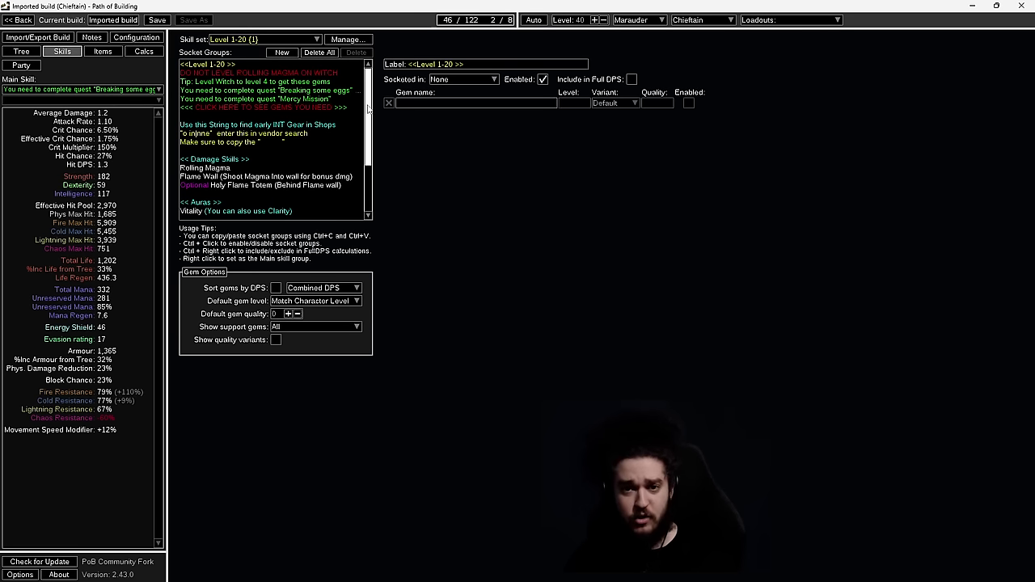
scroll(368, 113, down, 3)
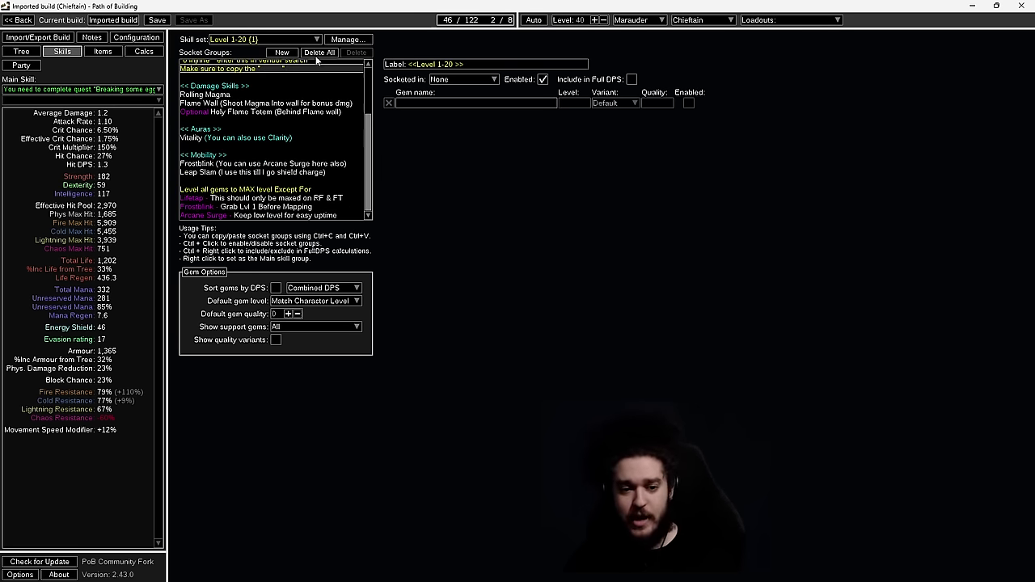
scroll(369, 130, up, 2)
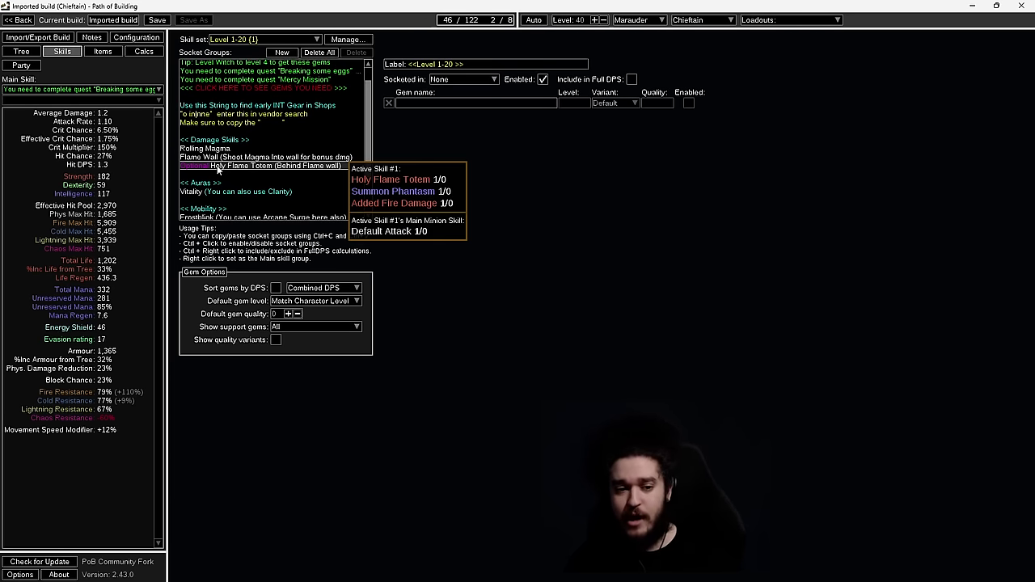
click(233, 165)
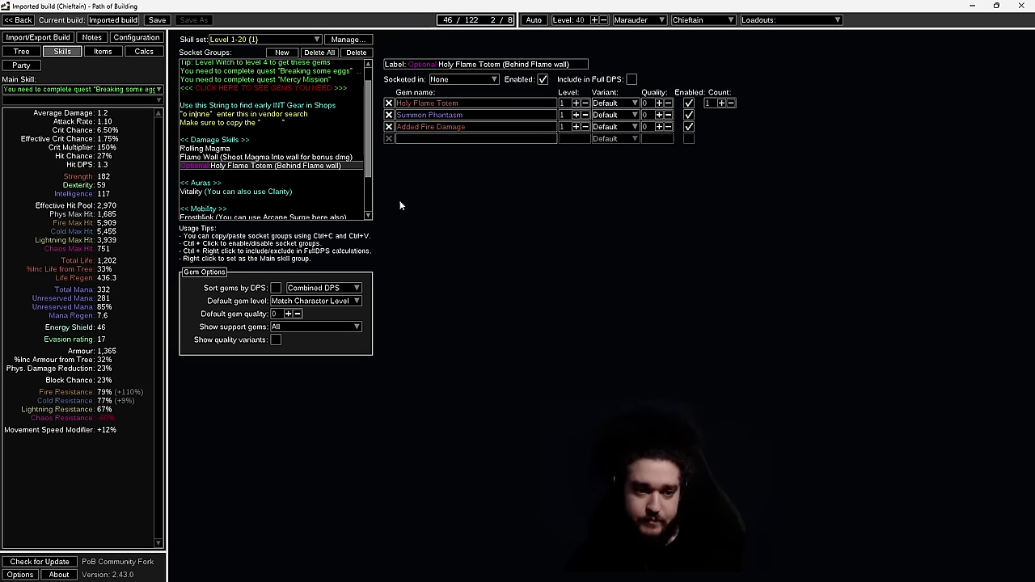
click(185, 116)
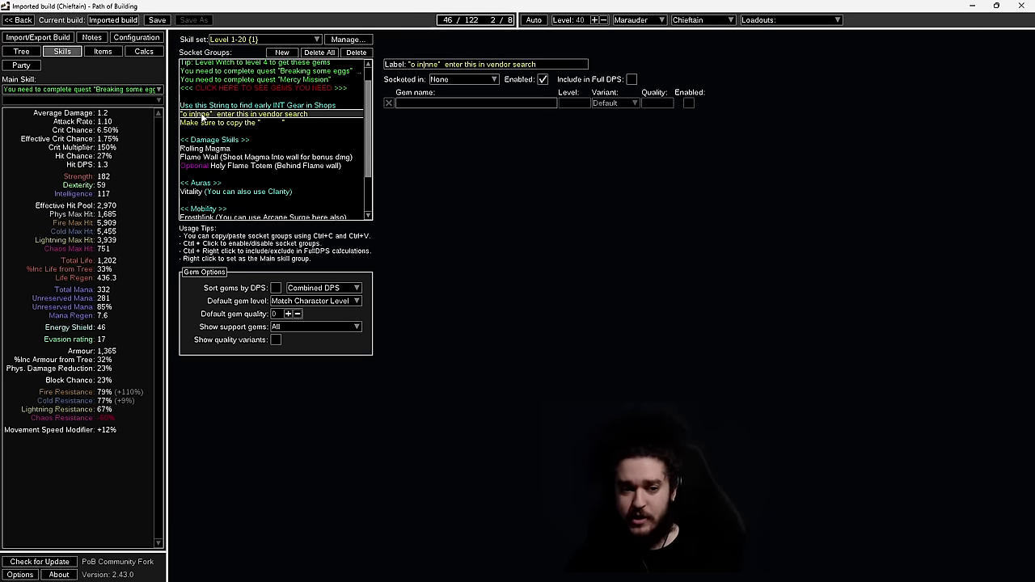
scroll(368, 137, up, 1)
scroll(367, 138, up, 1)
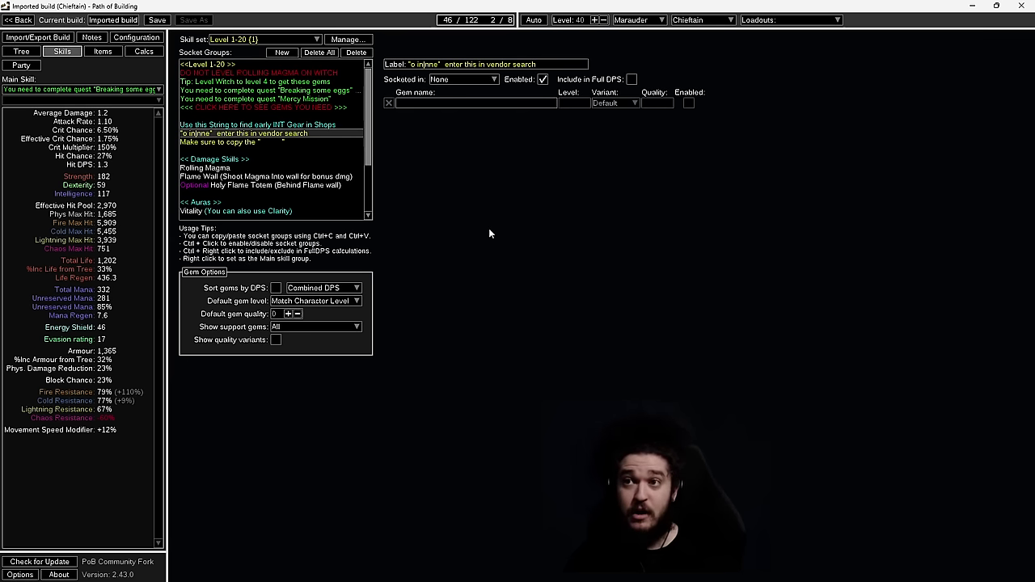
- Return to the passive tree and load the 'Level 41-60 Leveling as RF' tree
click(18, 20)
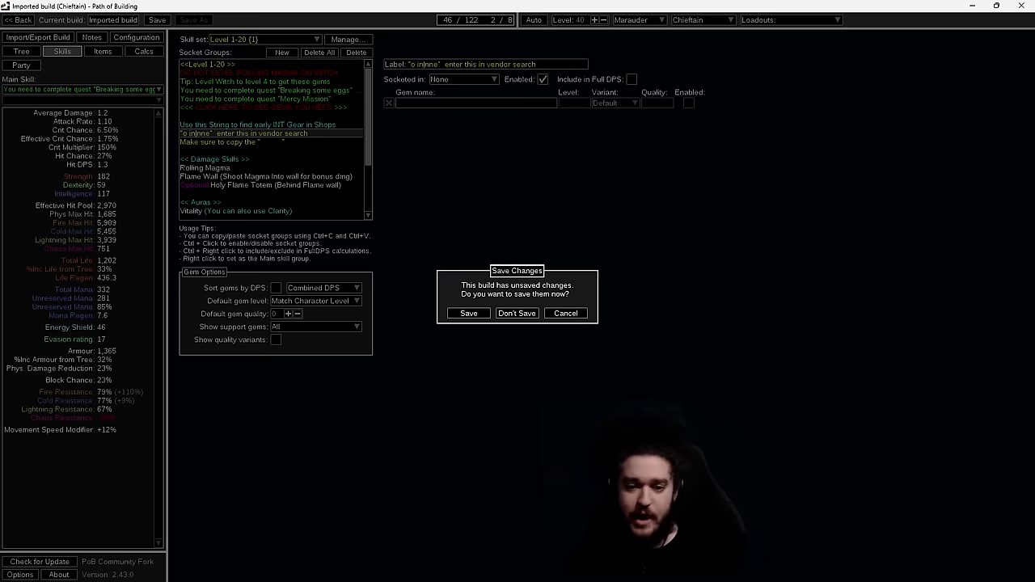
click(565, 313)
click(21, 51)
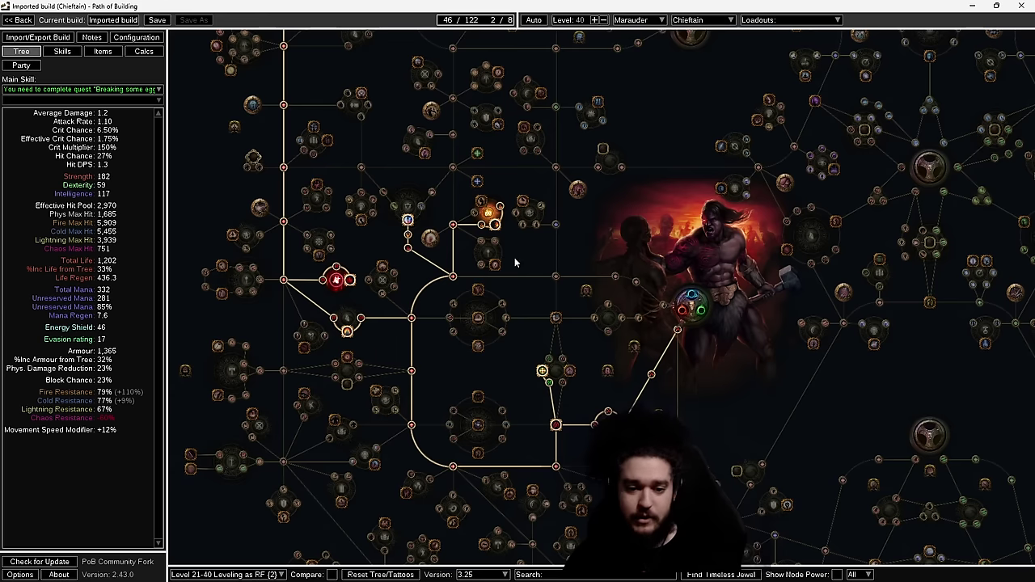
drag(529, 257, 540, 238)
scroll(540, 239, down, 3)
click(235, 574)
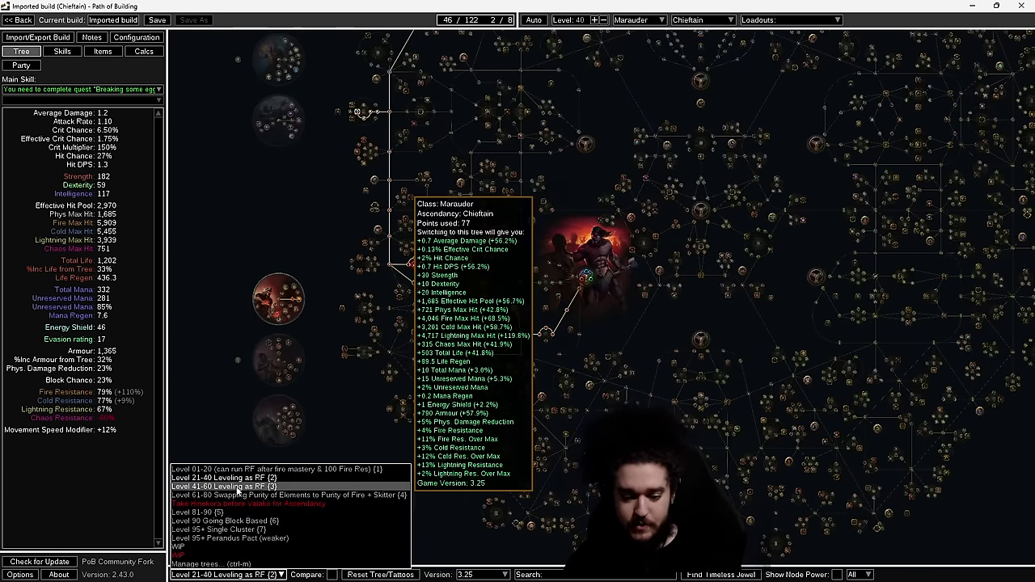
click(237, 487)
drag(559, 224, 714, 164)
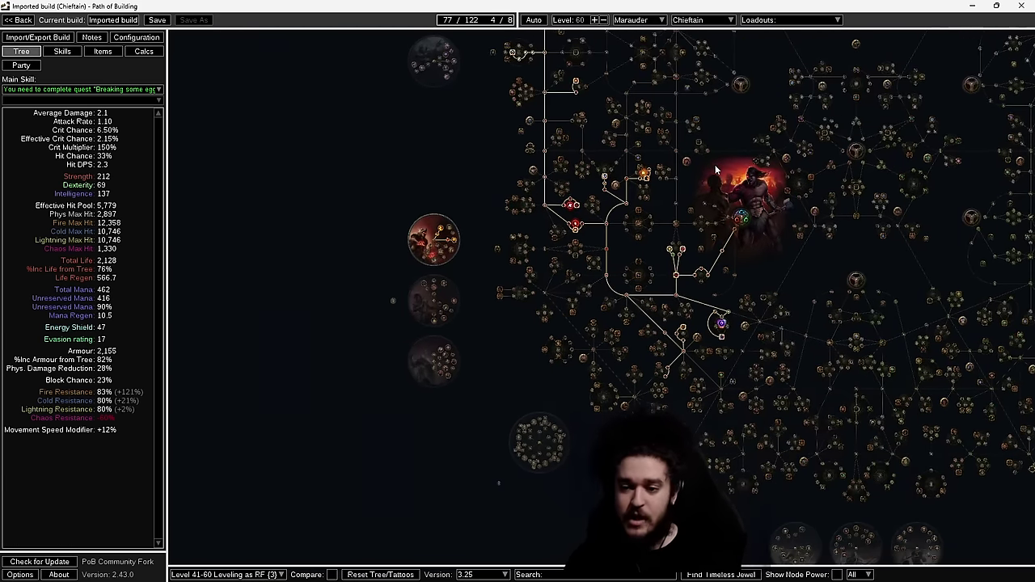
- Open the pros-and-cons note and highlight 'Weaker to Physcal Damage', 'Stronger against Elemental', '90% All res'
key(super)
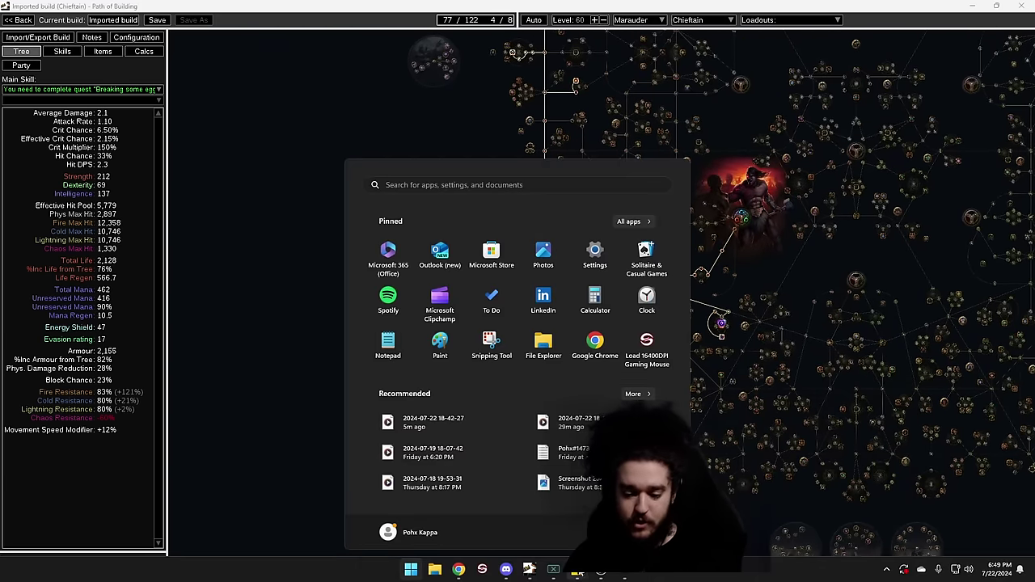
click(577, 577)
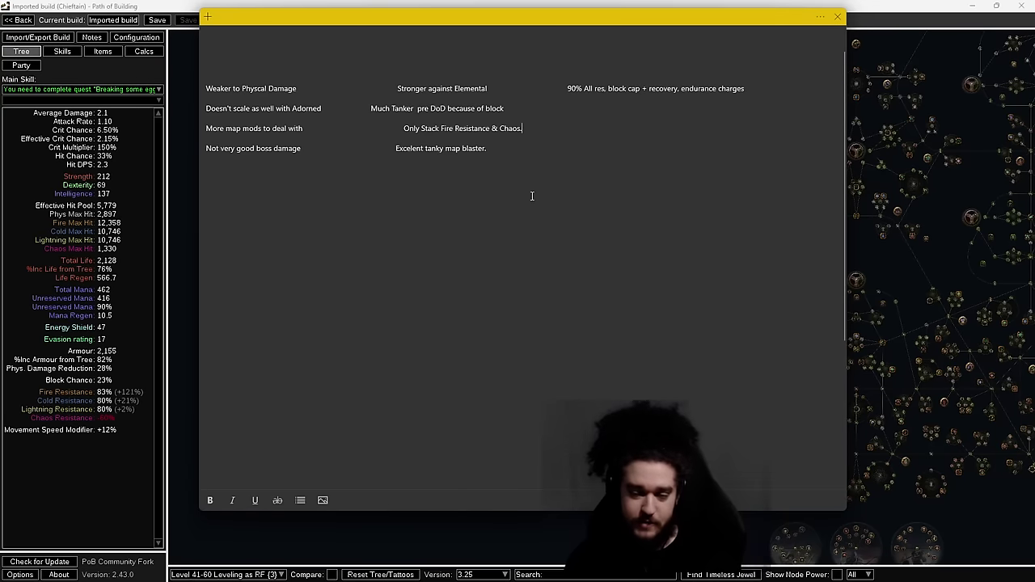
drag(310, 89, 206, 89)
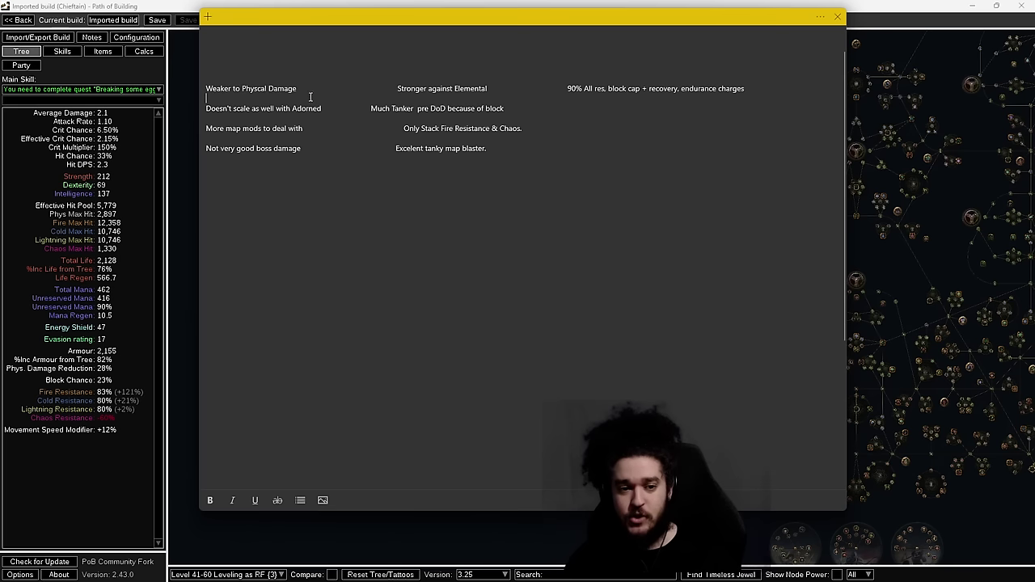
drag(309, 93, 186, 84)
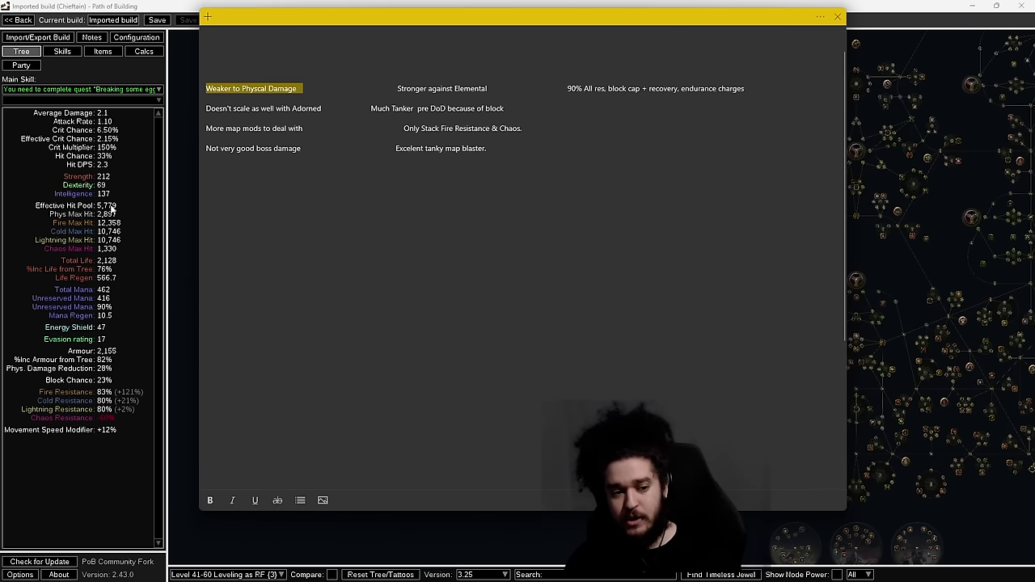
click(435, 210)
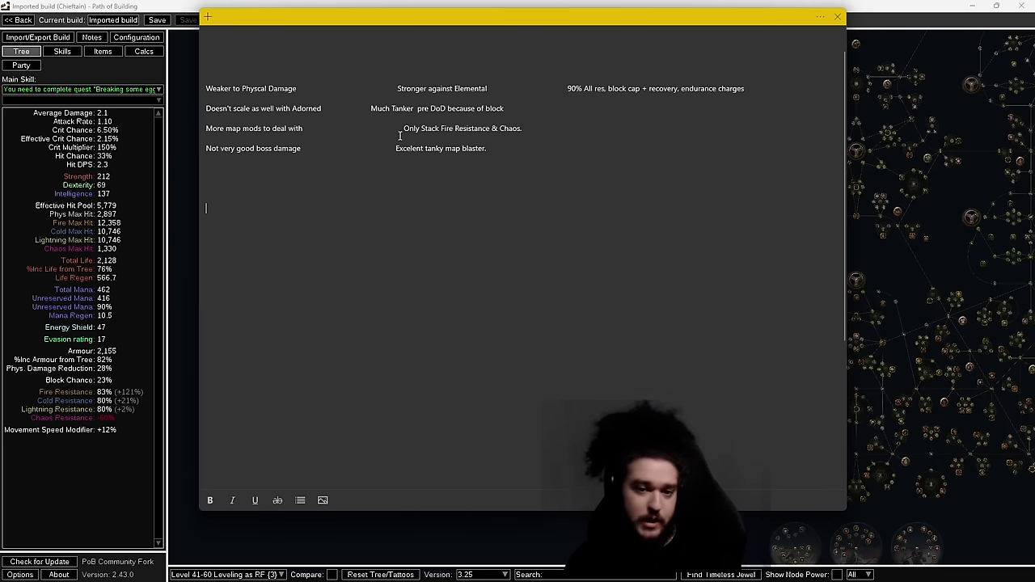
drag(389, 88, 531, 89)
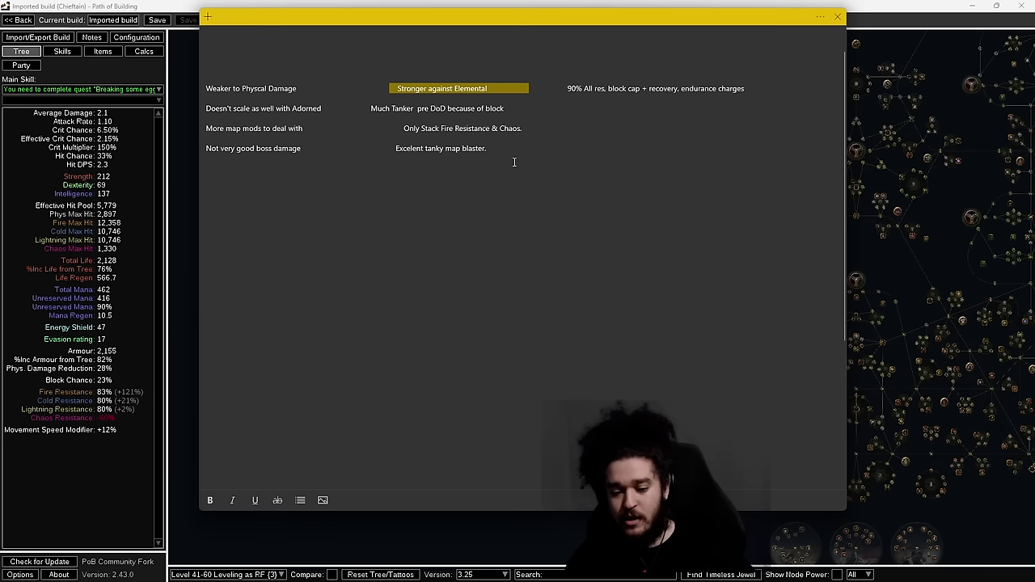
click(612, 159)
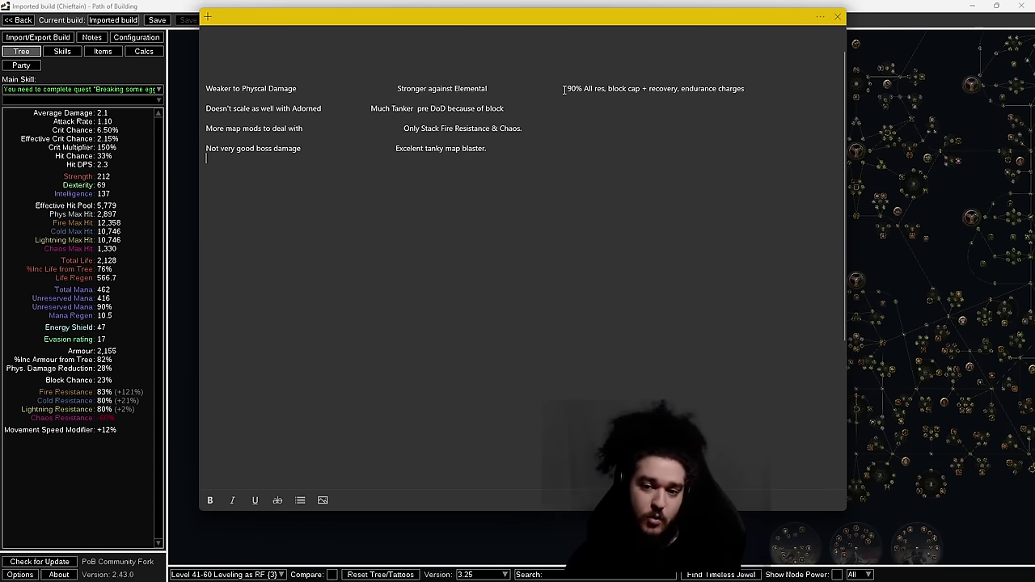
drag(564, 88, 754, 85)
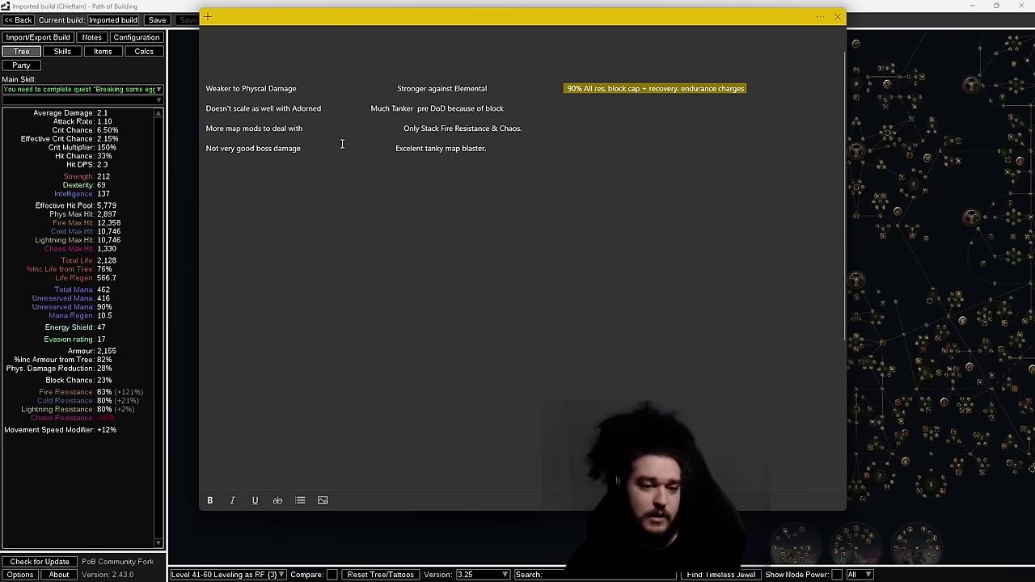
- Highlight the remaining points: Adorned scaling, block tankiness, map mods, Fire & Chaos res, boss damage, map blasting
drag(333, 113, 190, 112)
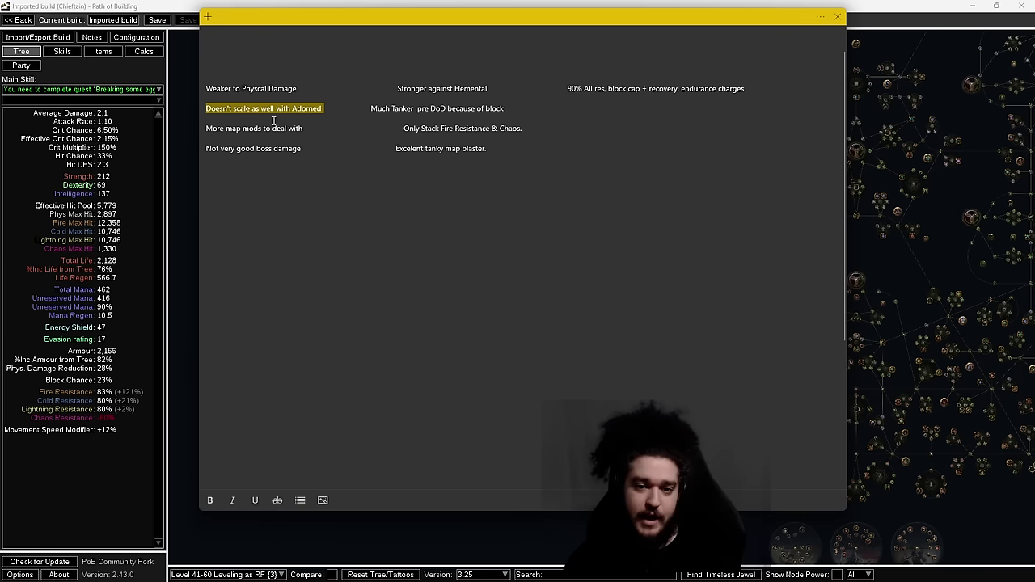
drag(365, 110, 512, 112)
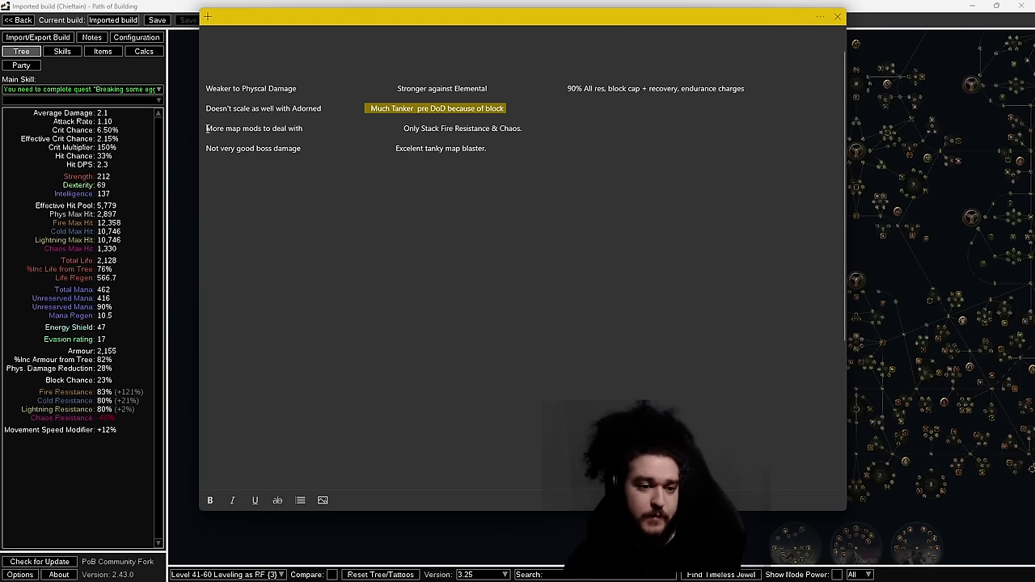
drag(207, 129, 339, 127)
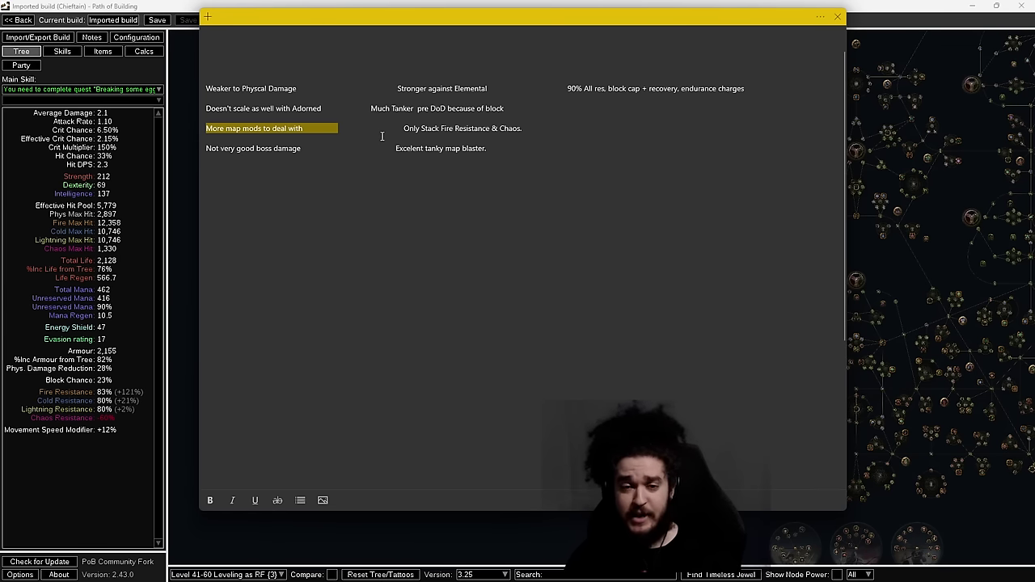
click(322, 143)
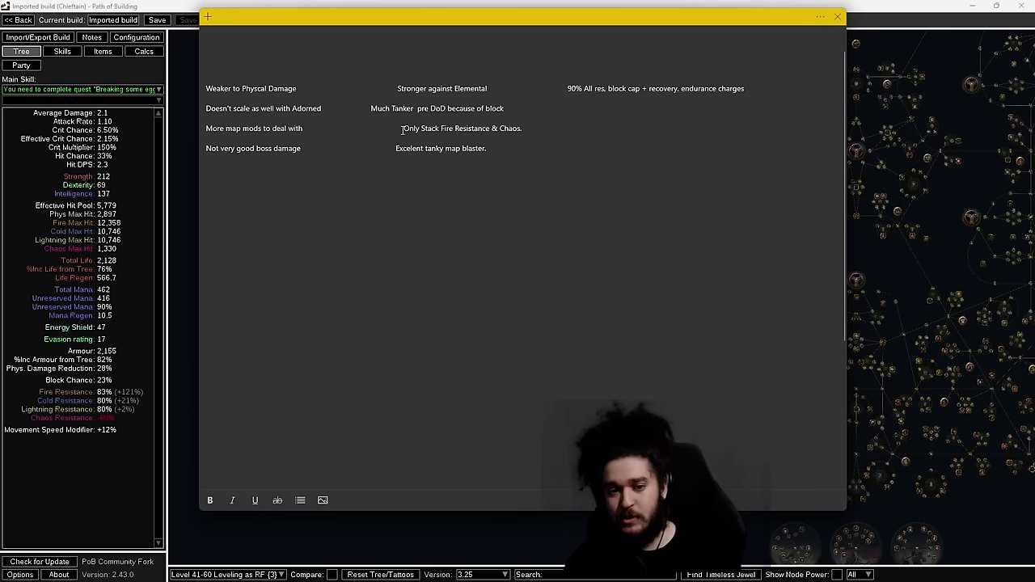
mouse_move(402, 131)
mouse_down()
mouse_move(531, 129)
mouse_move(396, 129)
mouse_up()
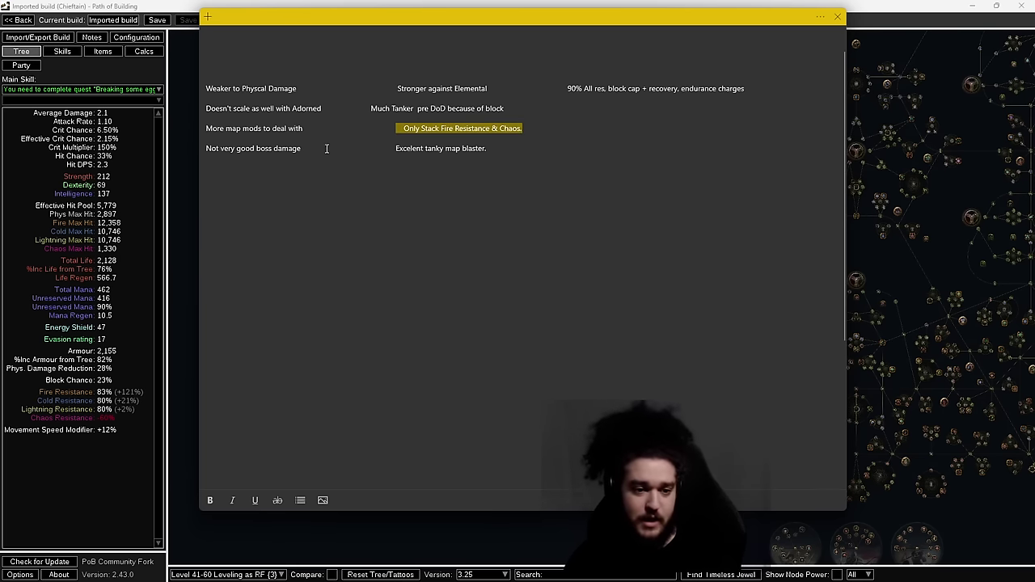
drag(326, 148, 206, 149)
click(385, 156)
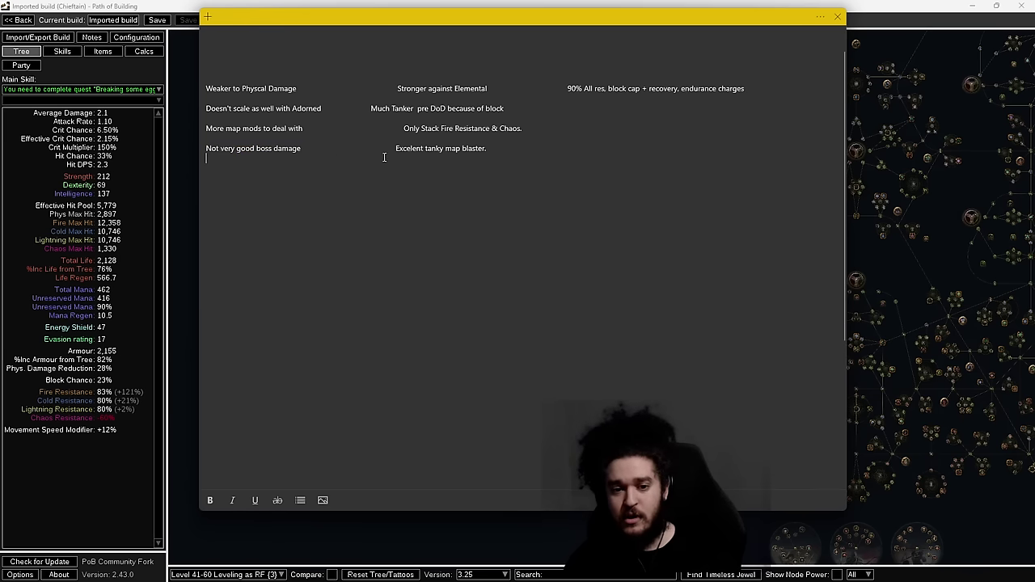
drag(385, 156, 533, 152)
click(527, 164)
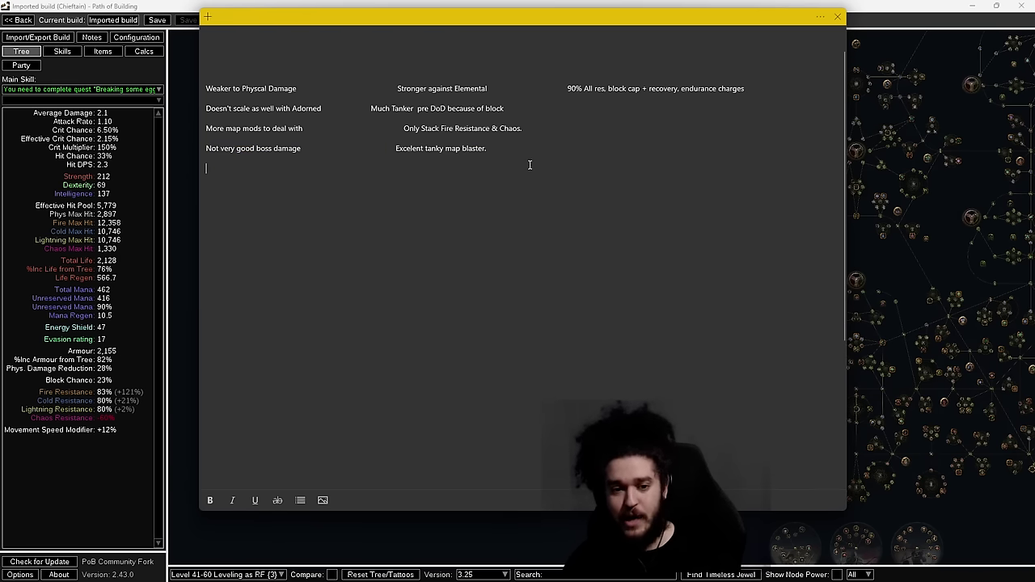
drag(327, 154, 204, 150)
drag(372, 150, 555, 169)
click(555, 169)
click(849, 30)
drag(806, 232, 556, 319)
scroll(527, 270, down, 3)
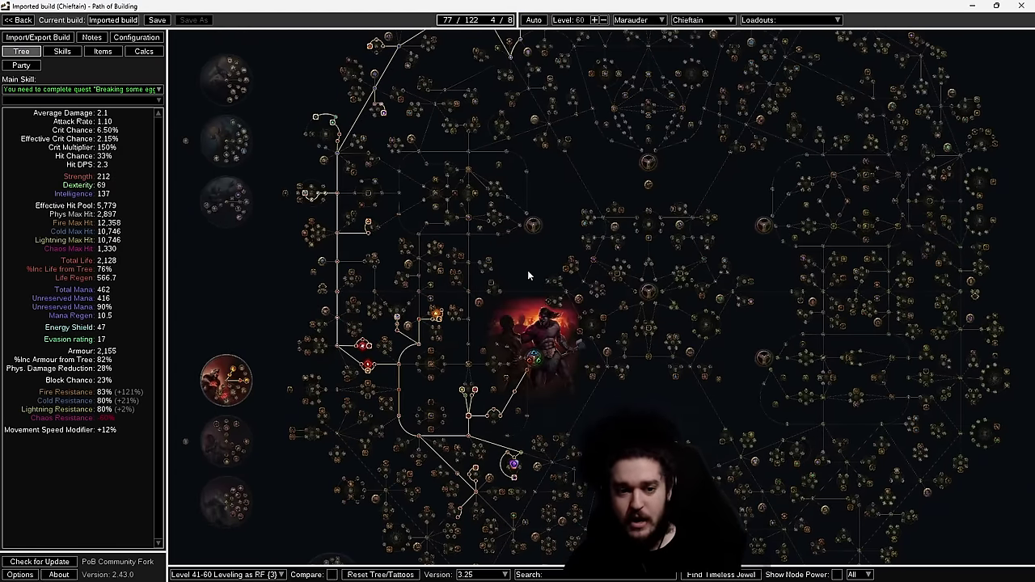
scroll(527, 270, up, 3)
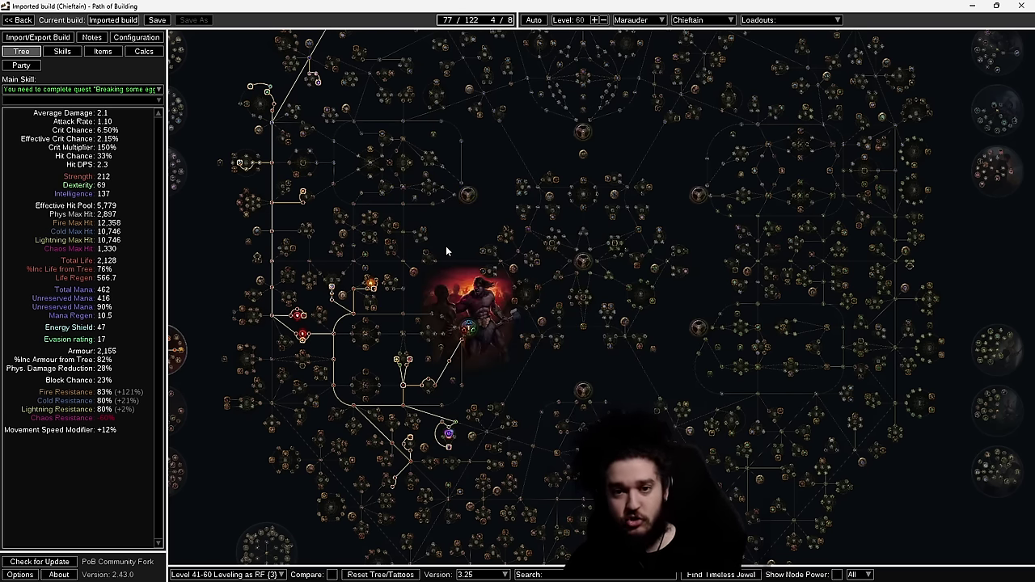
drag(466, 241, 694, 183)
scroll(476, 287, up, 5)
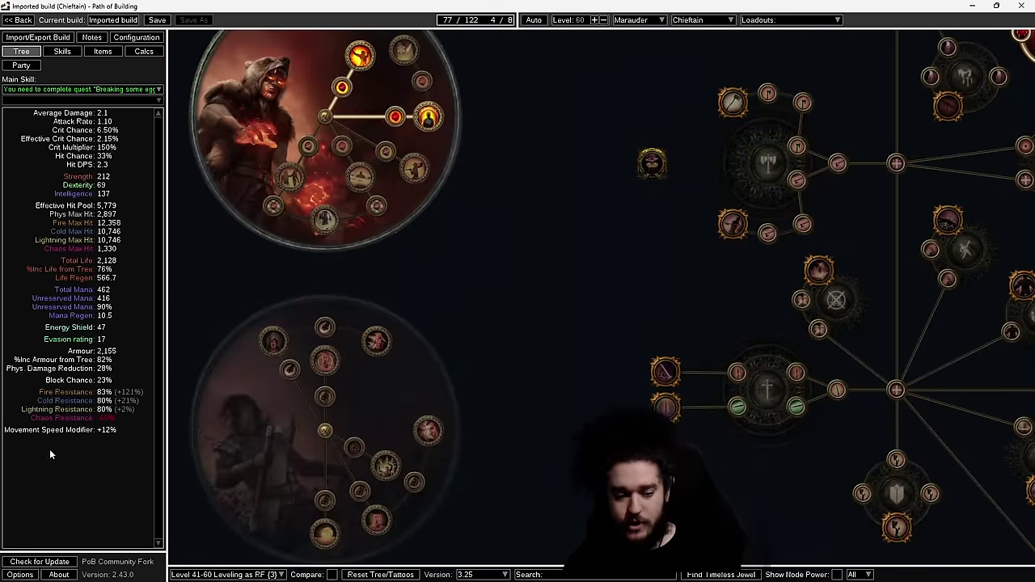
drag(468, 312, 660, 319)
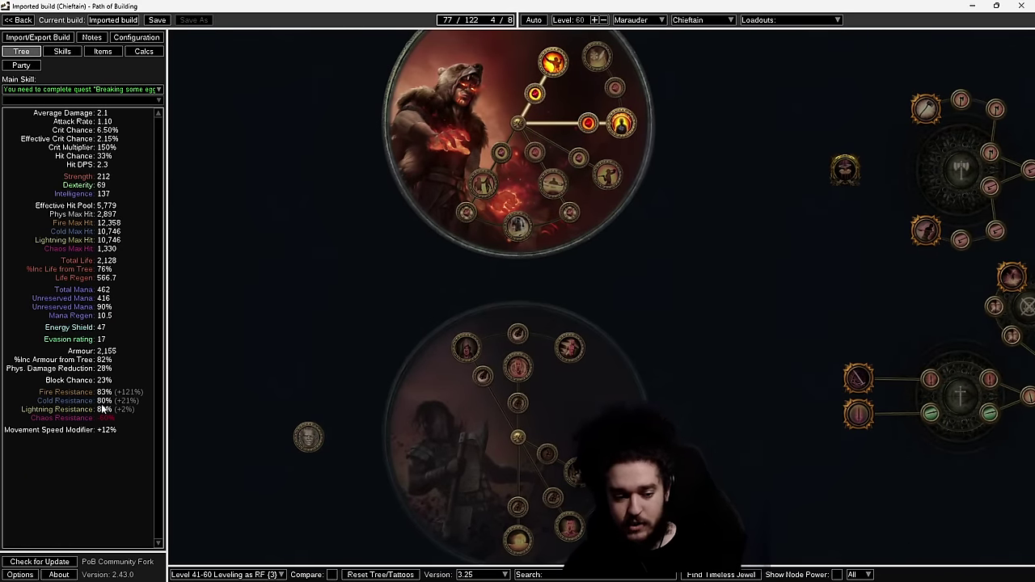
scroll(654, 271, down, 5)
drag(654, 270, 476, 268)
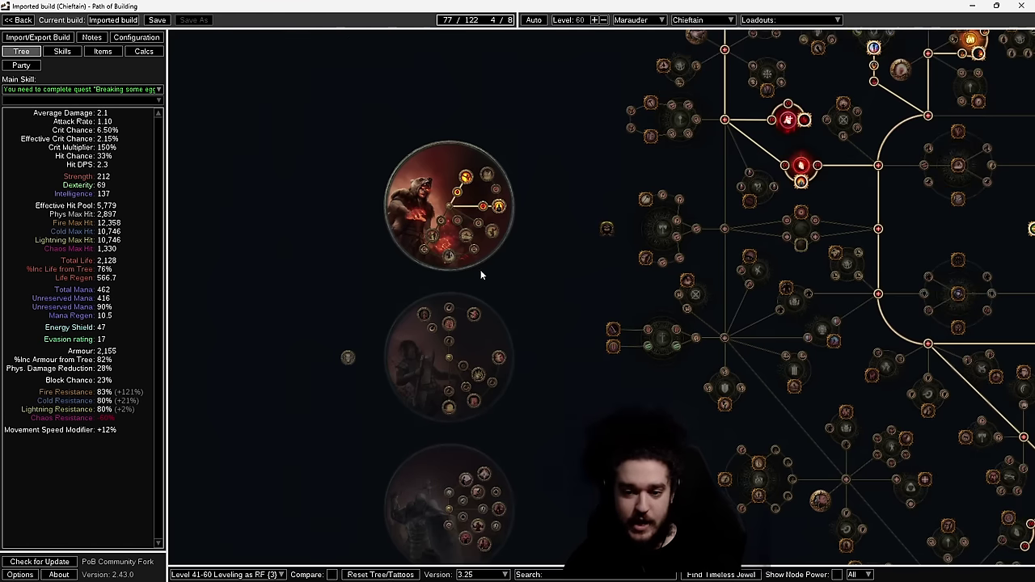
scroll(554, 315, up, 5)
drag(554, 315, 523, 341)
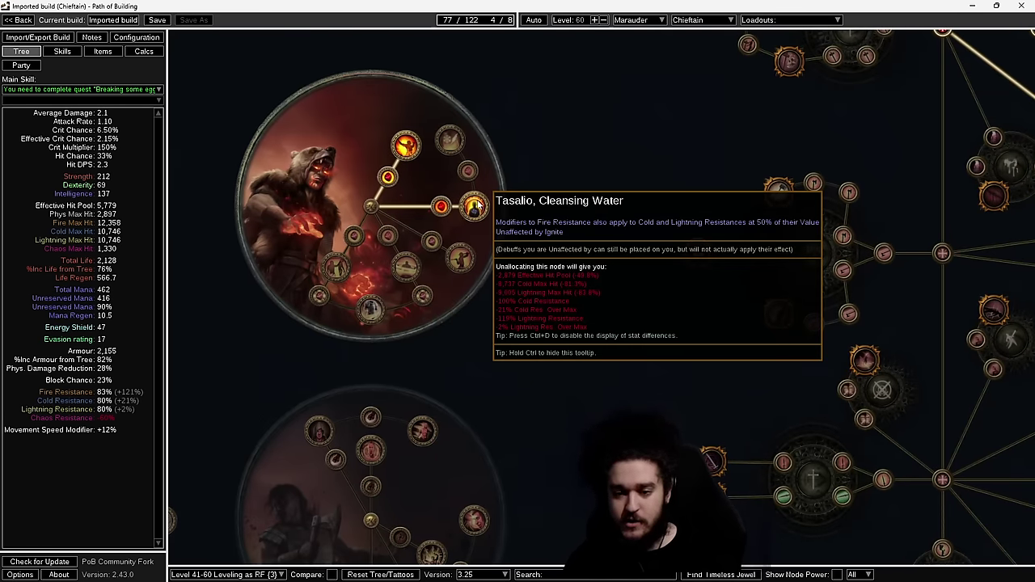
click(475, 209)
drag(475, 209, 569, 204)
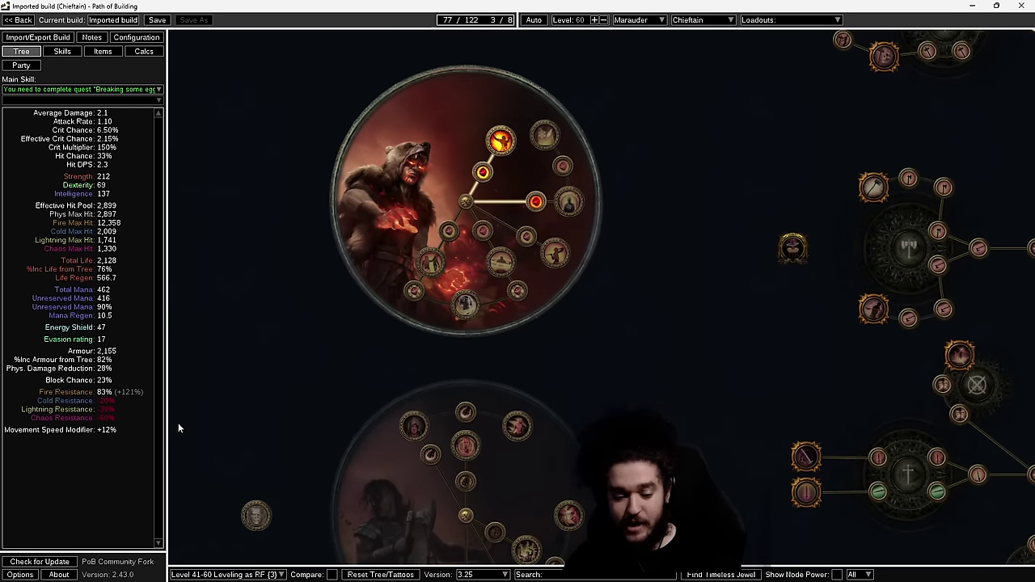
drag(589, 355, 519, 374)
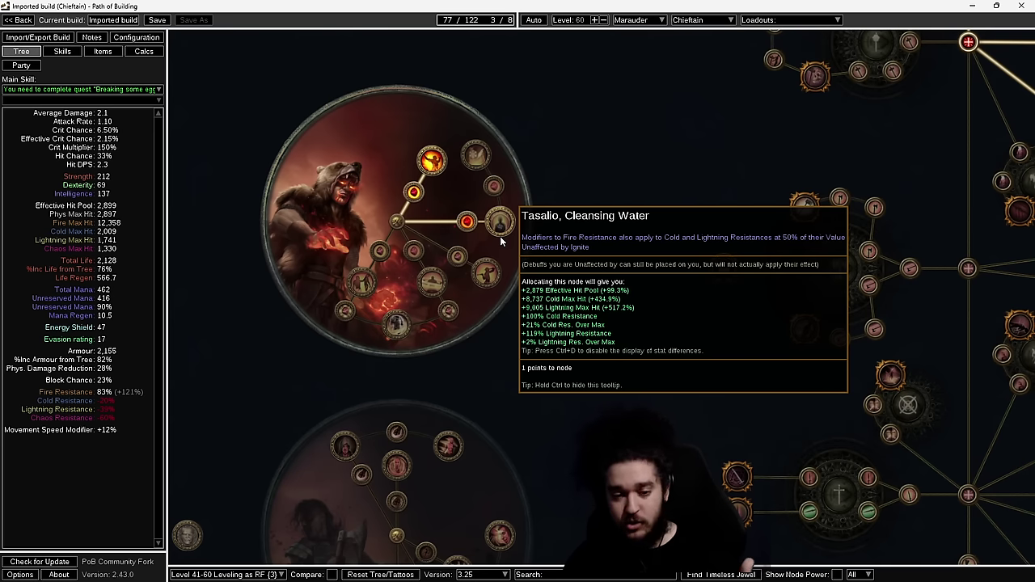
click(501, 236)
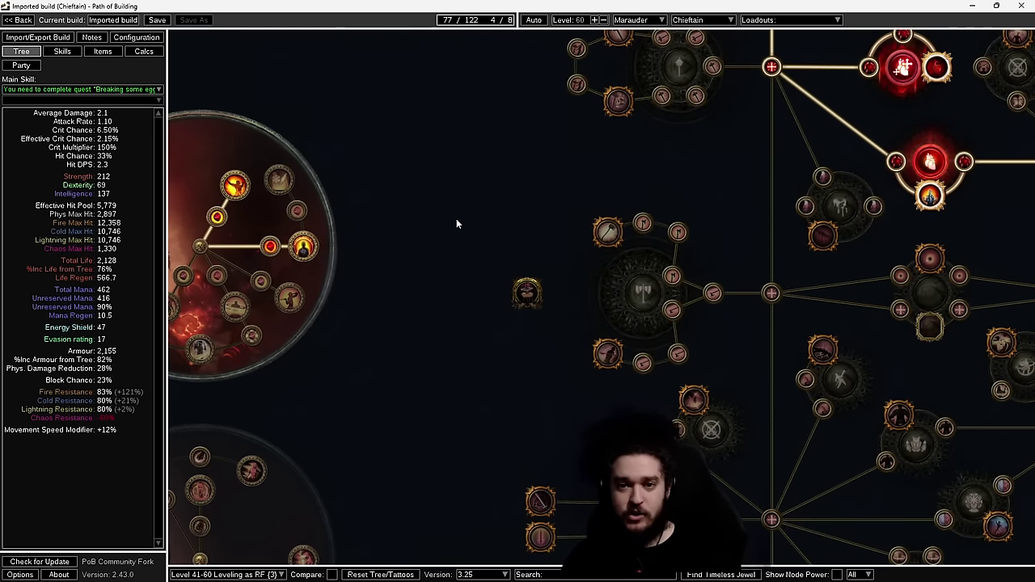
click(780, 19)
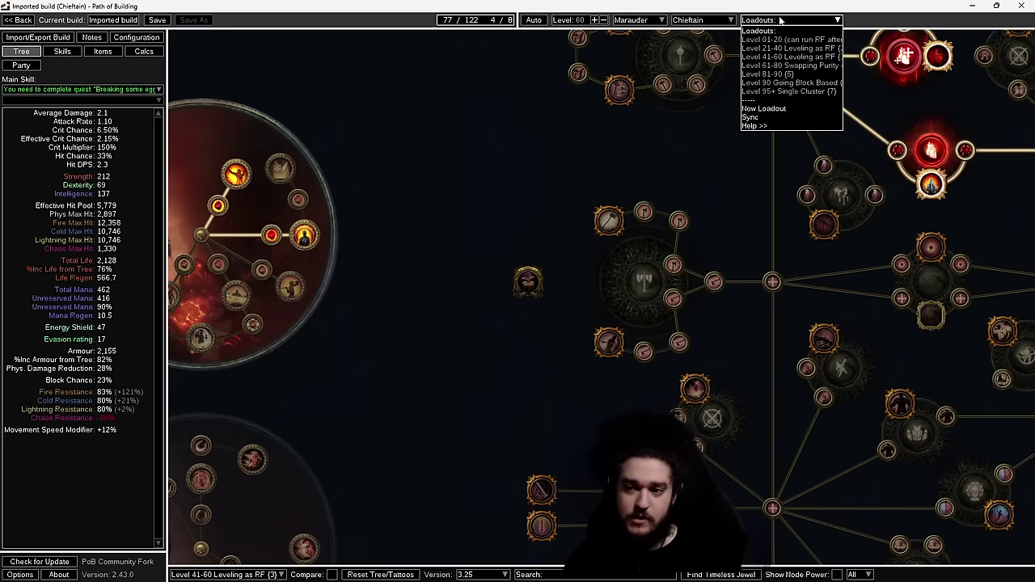
- Select the Level 01-20 loadout and center the tree on the Fire Mastery cluster
click(788, 34)
scroll(677, 103, down, 6)
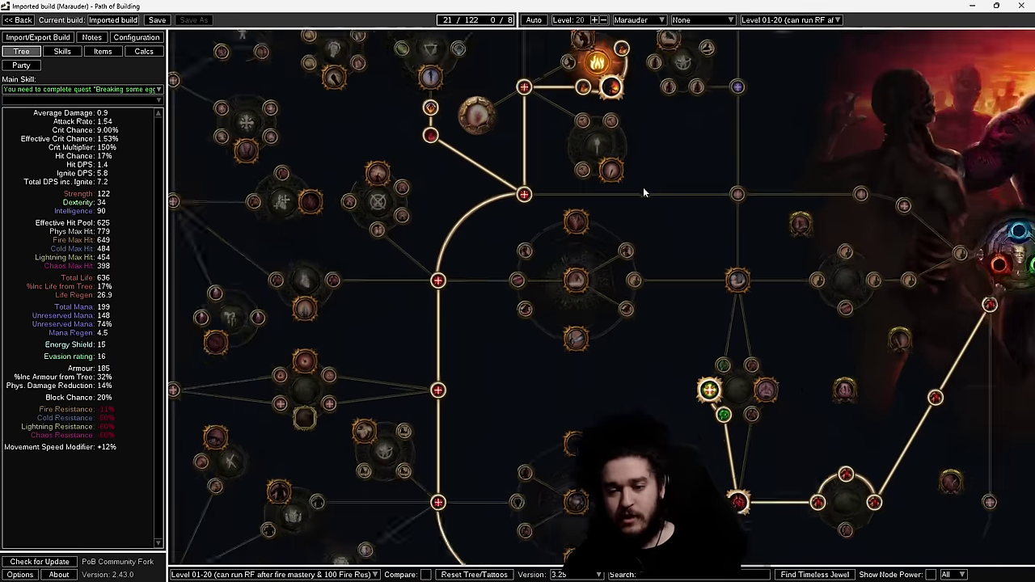
scroll(566, 267, up, 3)
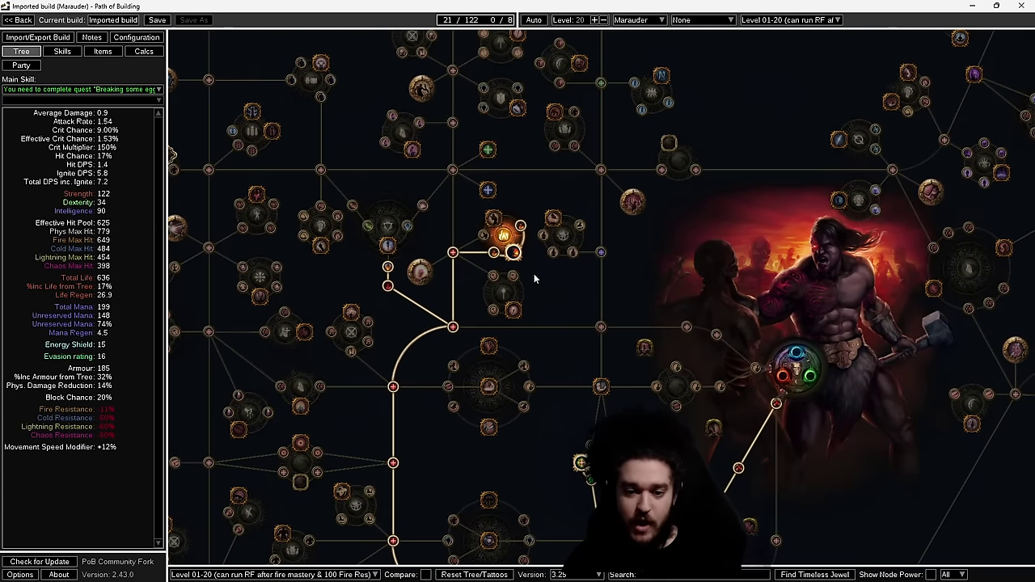
mouse_move(551, 300)
mouse_down()
mouse_move(546, 314)
mouse_move(570, 303)
mouse_up()
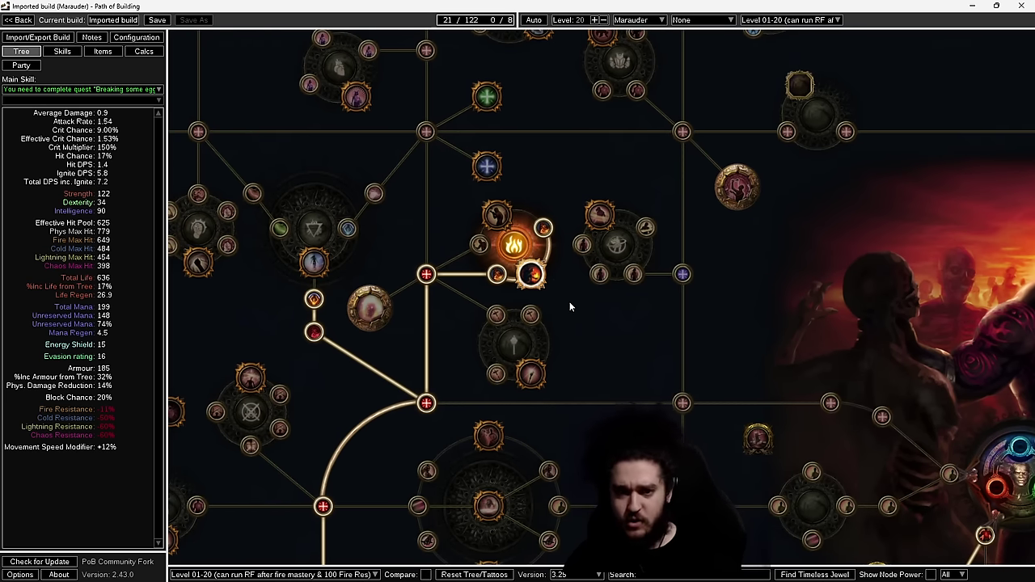
drag(569, 301, 552, 269)
mouse_move(513, 229)
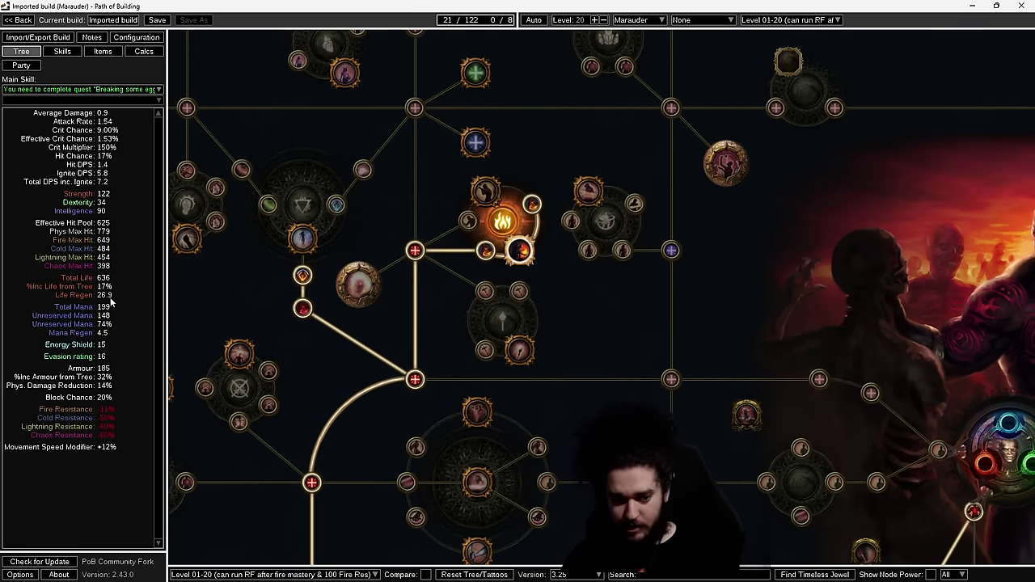
click(790, 20)
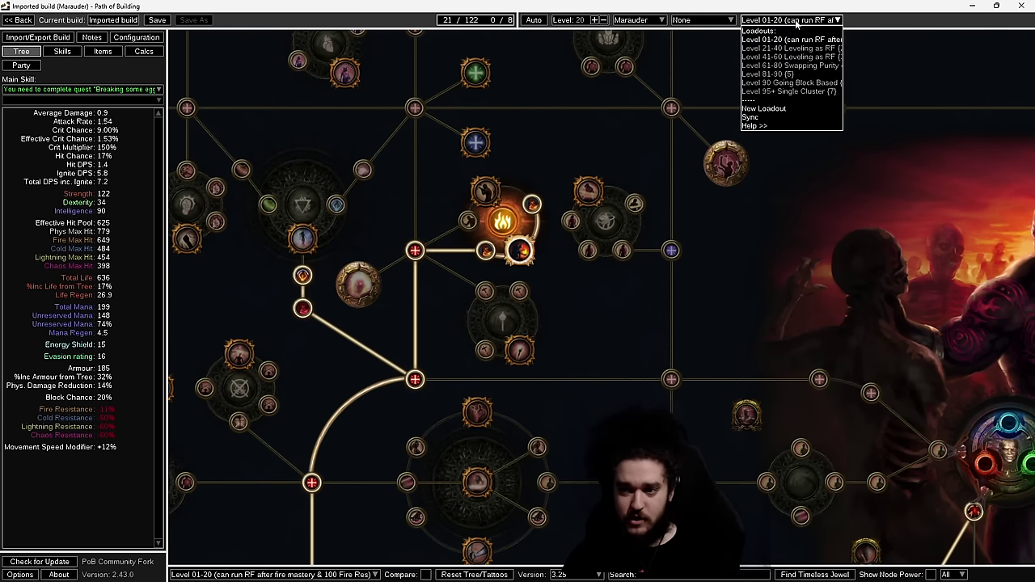
click(784, 48)
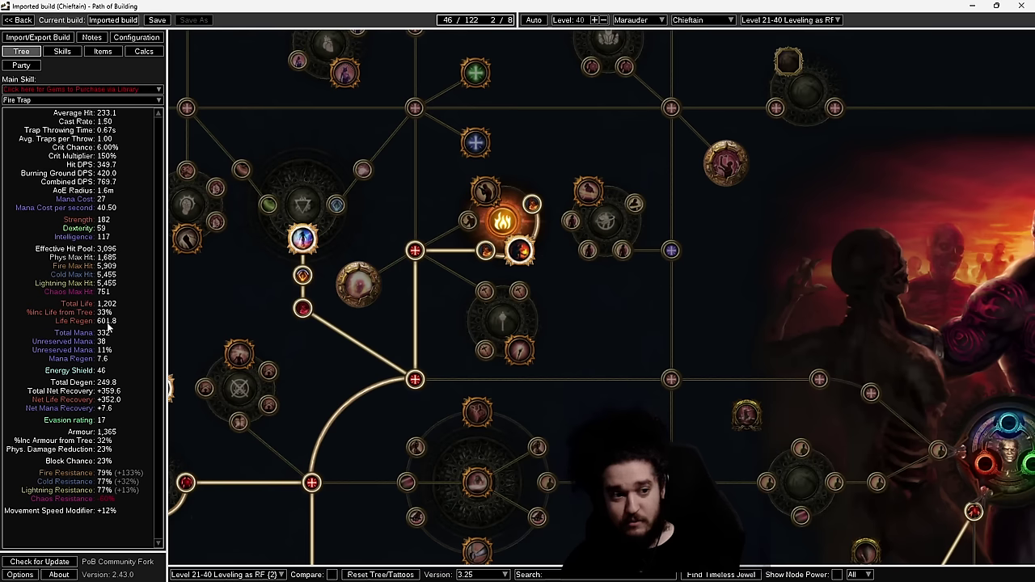
mouse_move(628, 350)
mouse_down()
mouse_move(696, 323)
mouse_move(633, 337)
mouse_up()
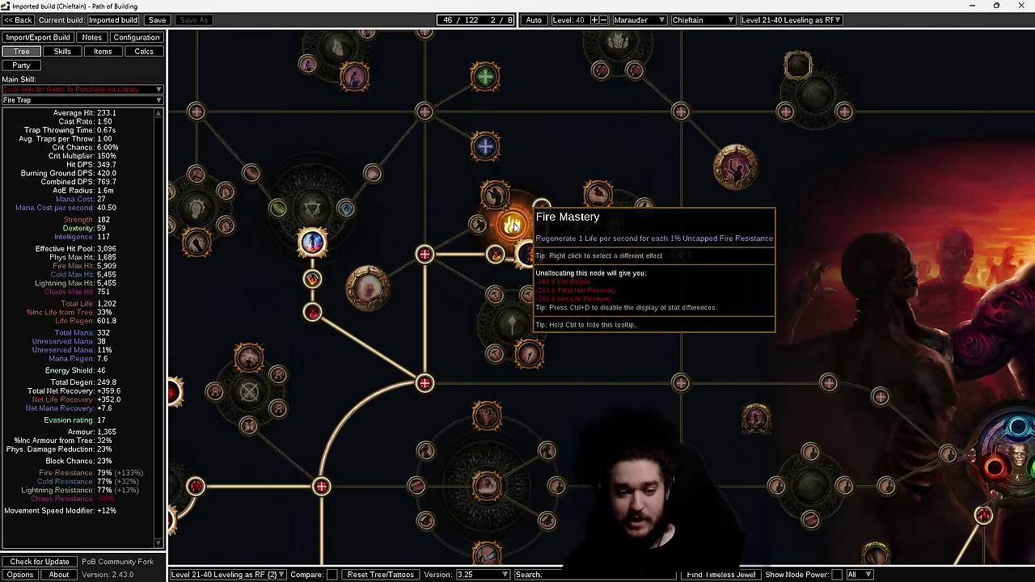
drag(410, 385, 539, 210)
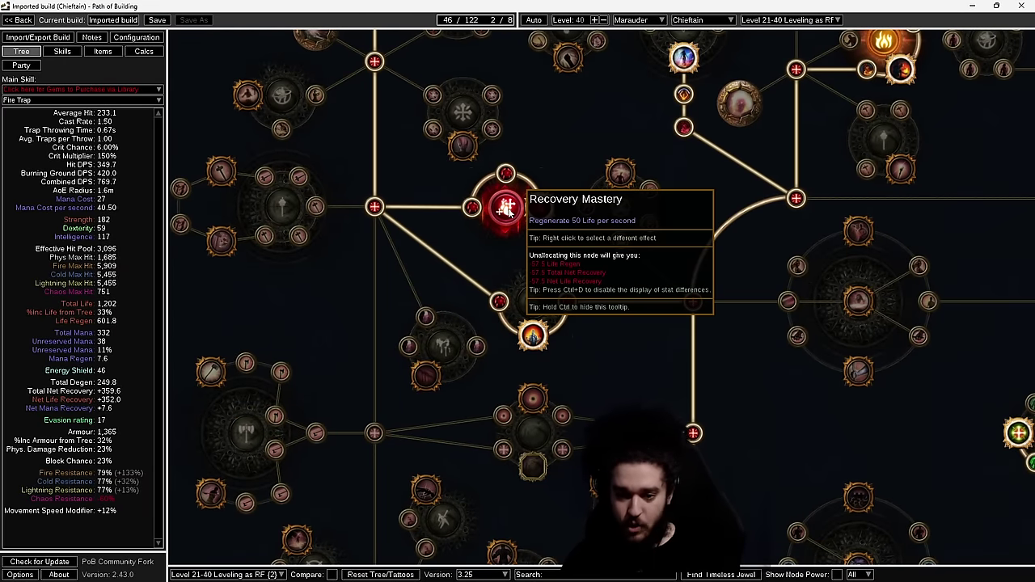
scroll(566, 348, down, 3)
scroll(544, 351, up, 4)
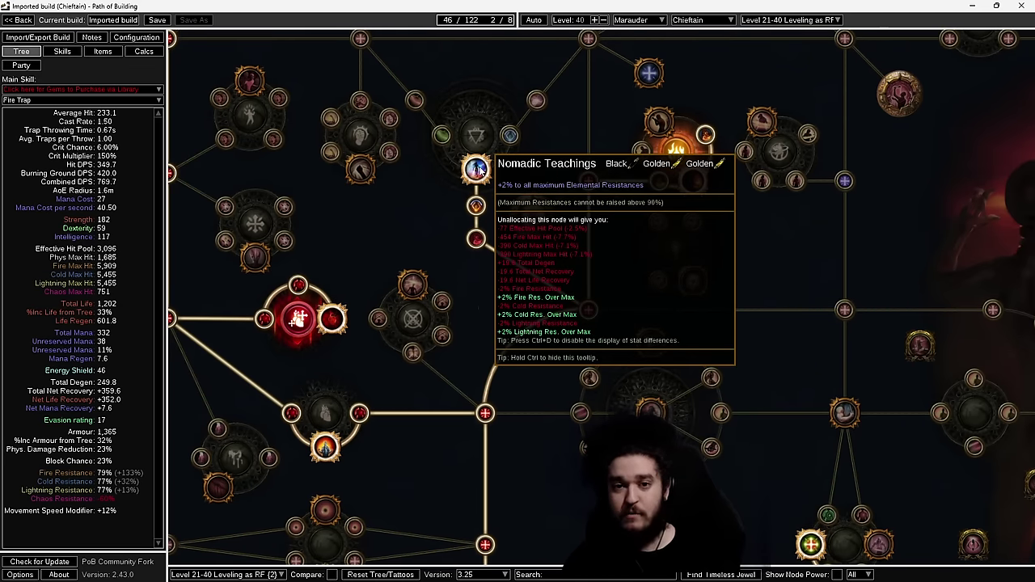
scroll(479, 167, down, 3)
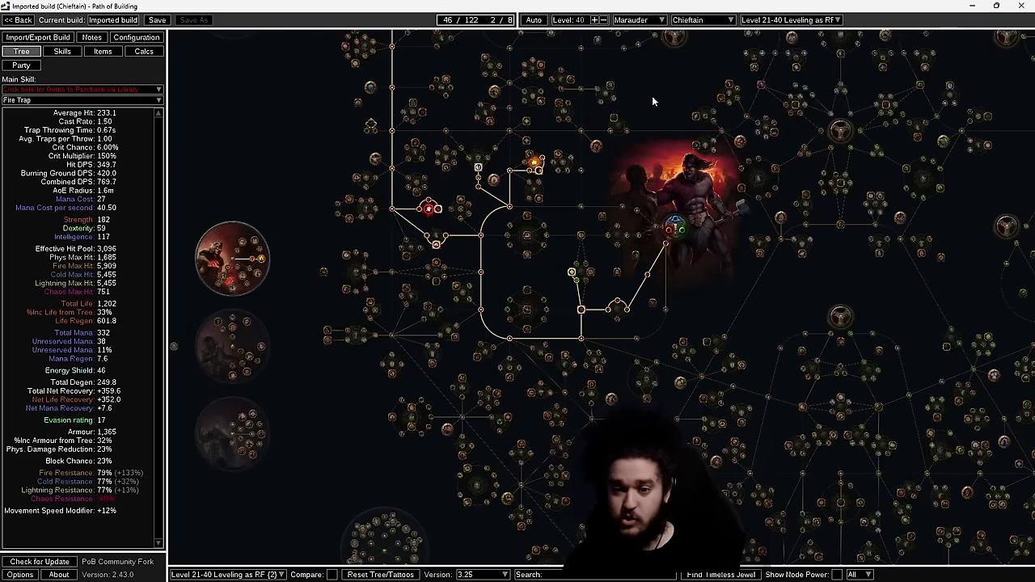
scroll(638, 249, down, 4)
drag(471, 261, 458, 265)
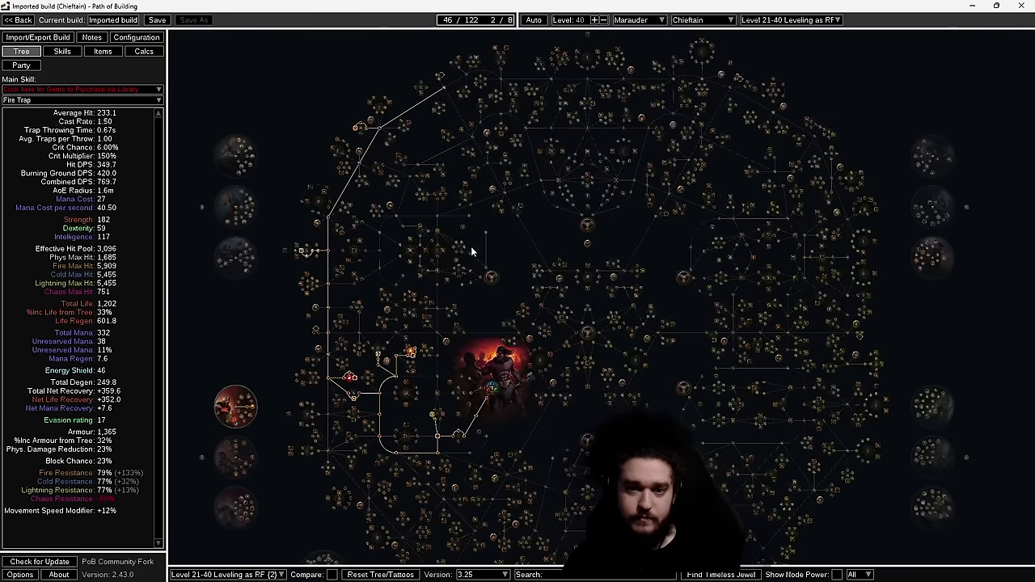
- Switch to the Level 61-80 loadout, then to Level 41-60 Leveling as RF
click(640, 25)
click(643, 32)
click(774, 19)
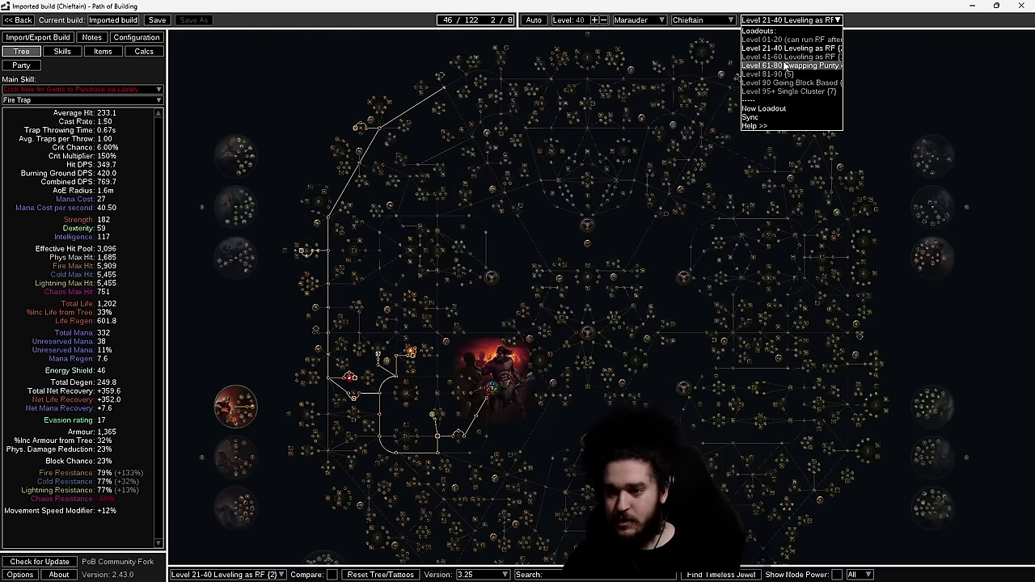
click(783, 68)
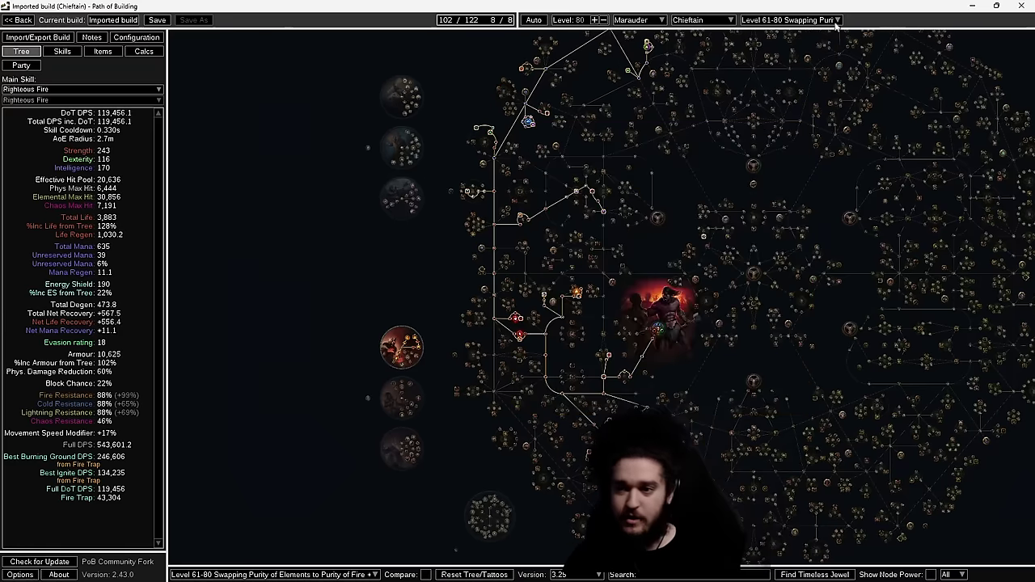
click(832, 19)
click(783, 57)
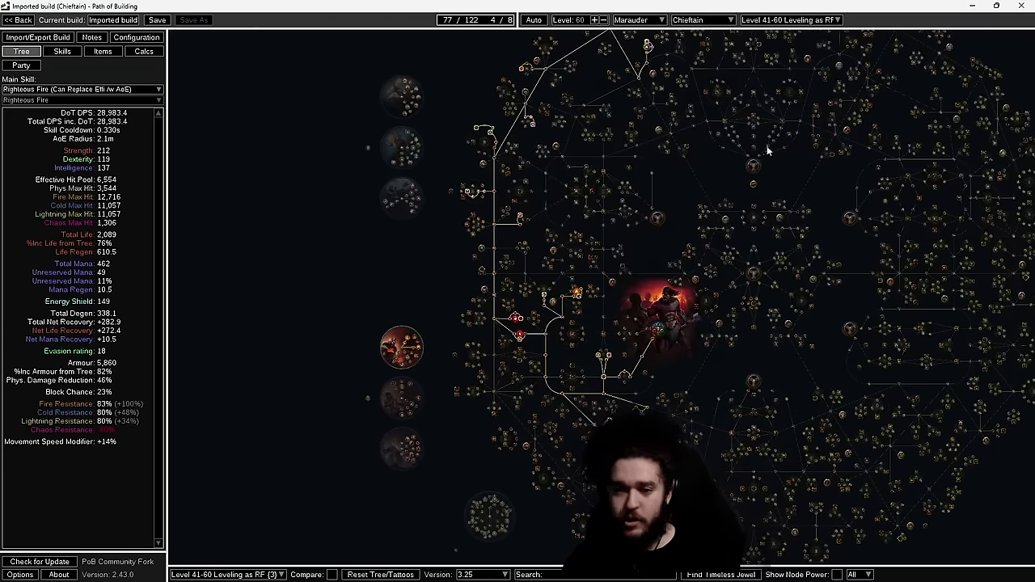
- Pan the passive tree down to the Spiritual Aid minion-damage notable and inspect it
scroll(492, 230, up, 3)
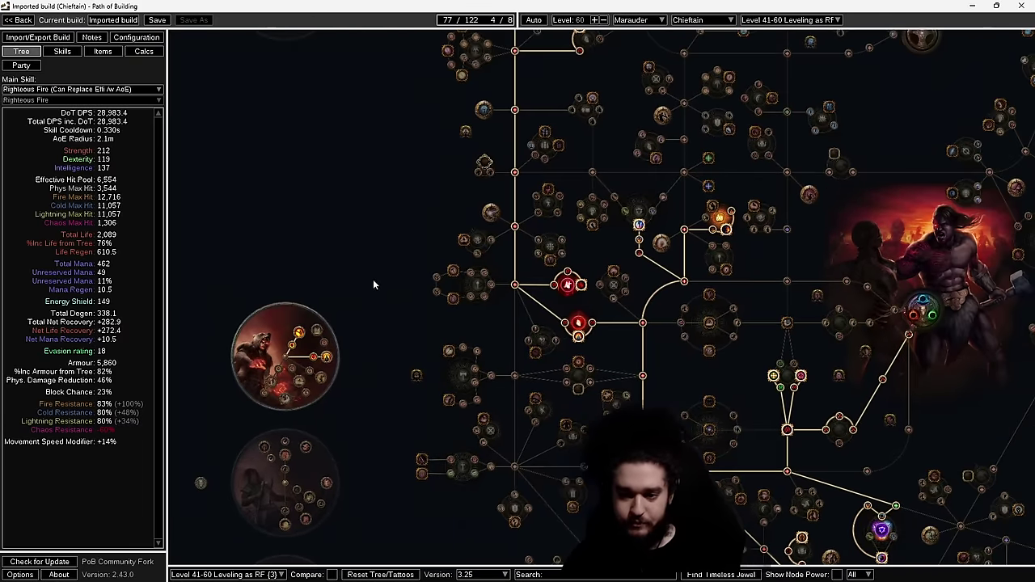
scroll(374, 284, down, 2)
scroll(554, 76, up, 1)
scroll(539, 62, down, 2)
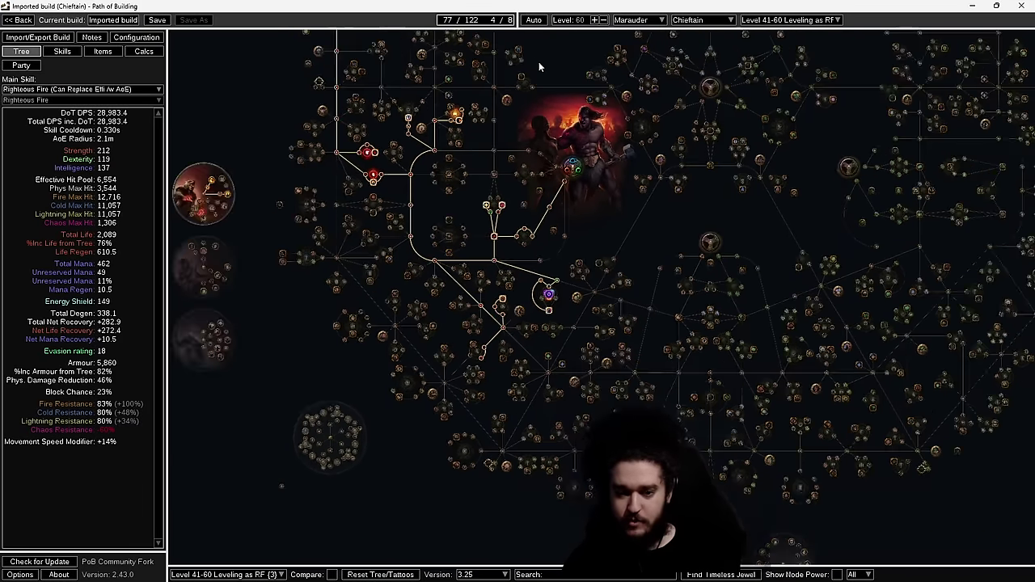
drag(538, 62, 453, 393)
scroll(507, 261, up, 5)
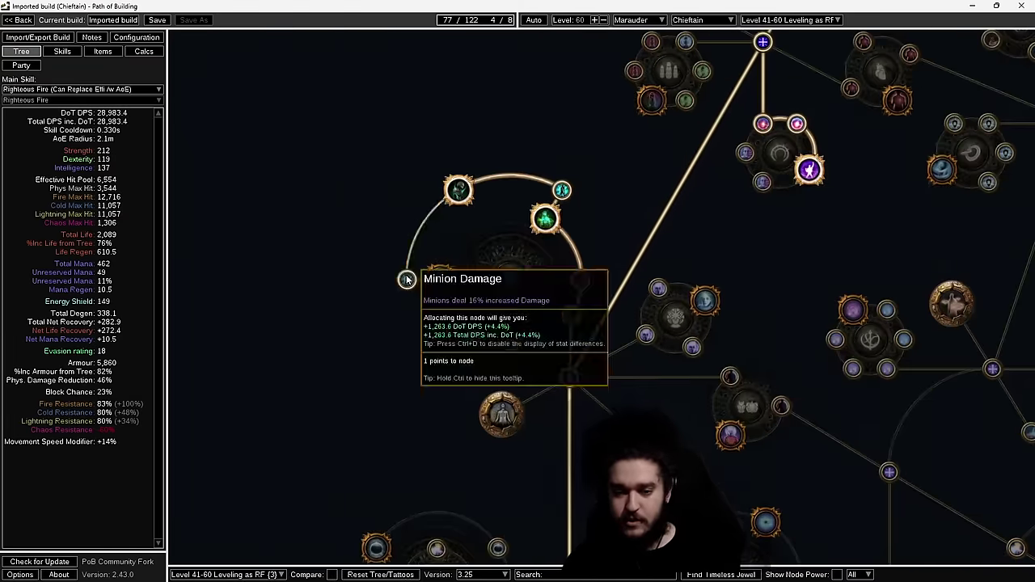
mouse_move(434, 251)
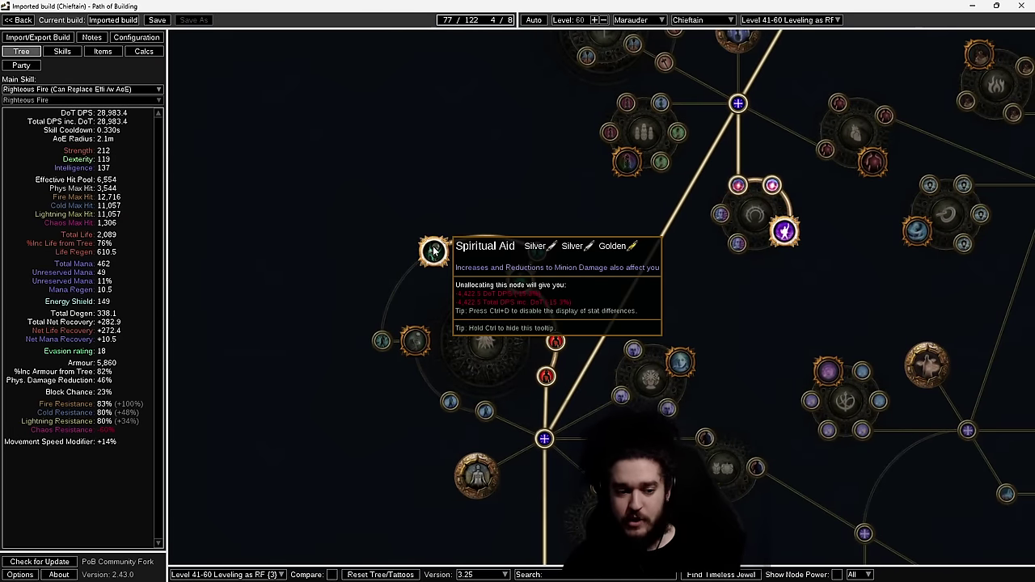
drag(433, 251, 473, 222)
mouse_move(480, 225)
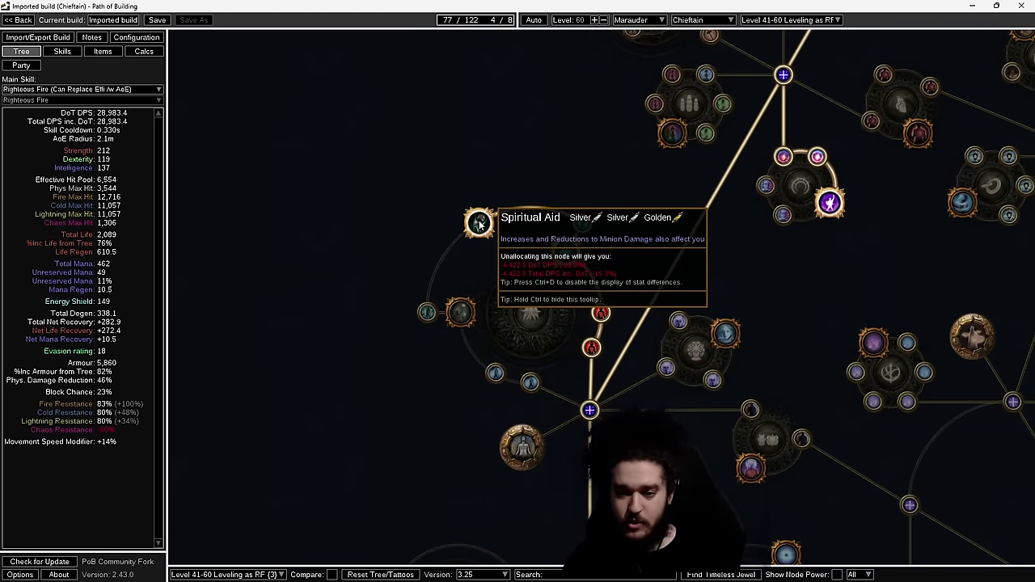
- Inspect the Righteous Army notable, then return to Spiritual Aid
drag(480, 225, 387, 188)
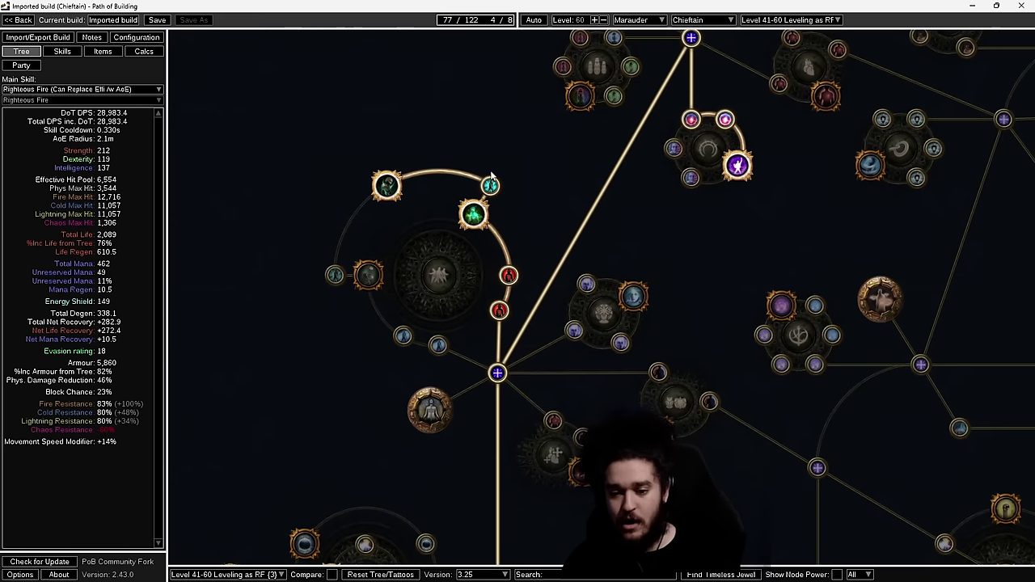
mouse_move(477, 213)
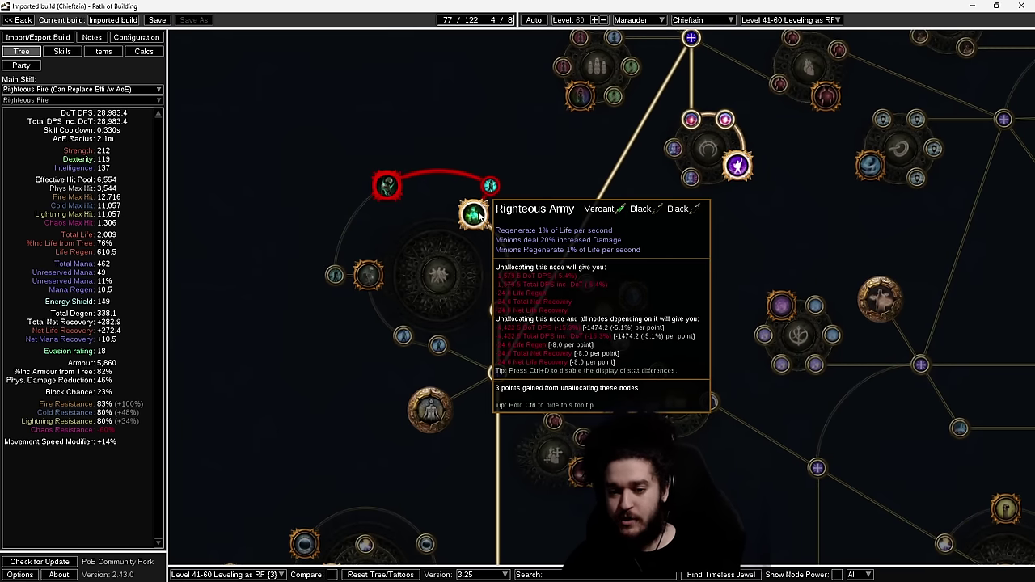
drag(479, 215, 559, 220)
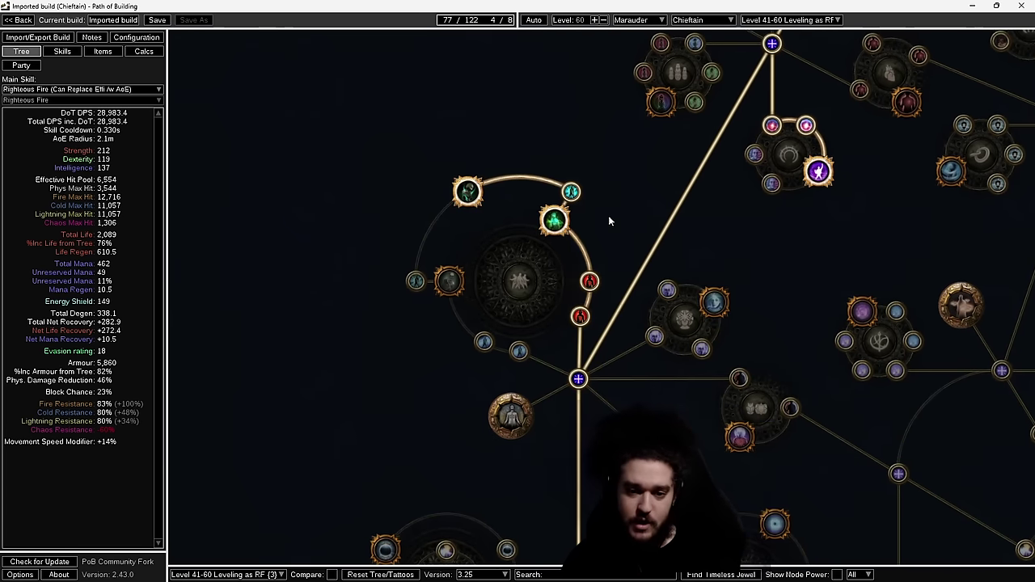
mouse_move(466, 192)
mouse_move(586, 320)
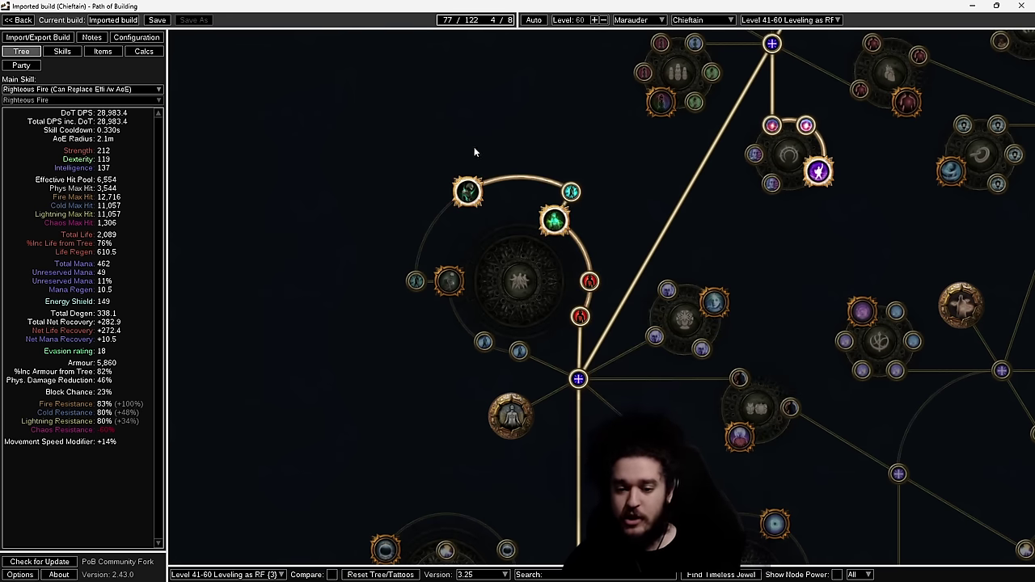
drag(642, 168, 632, 181)
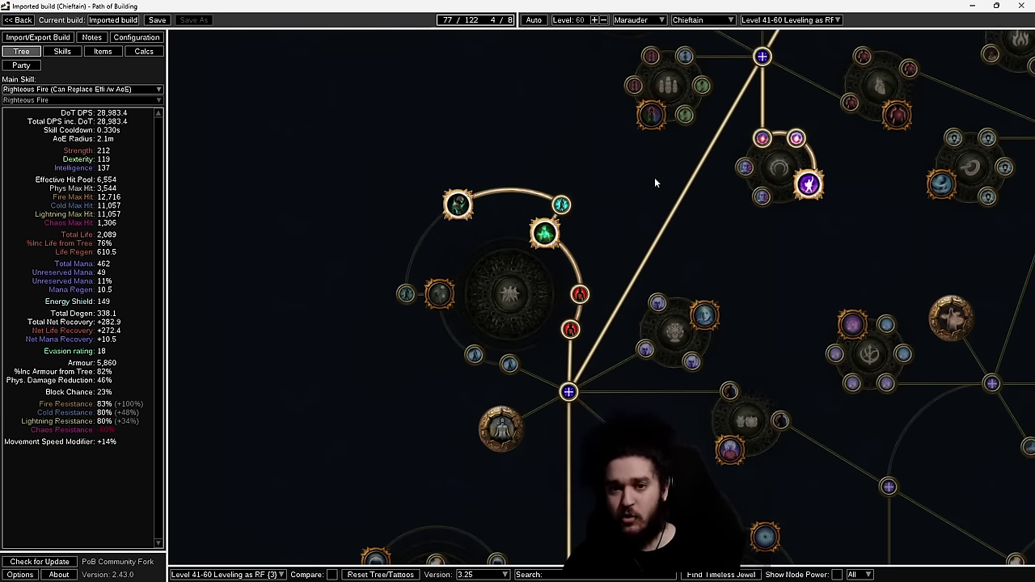
scroll(618, 189, down, 4)
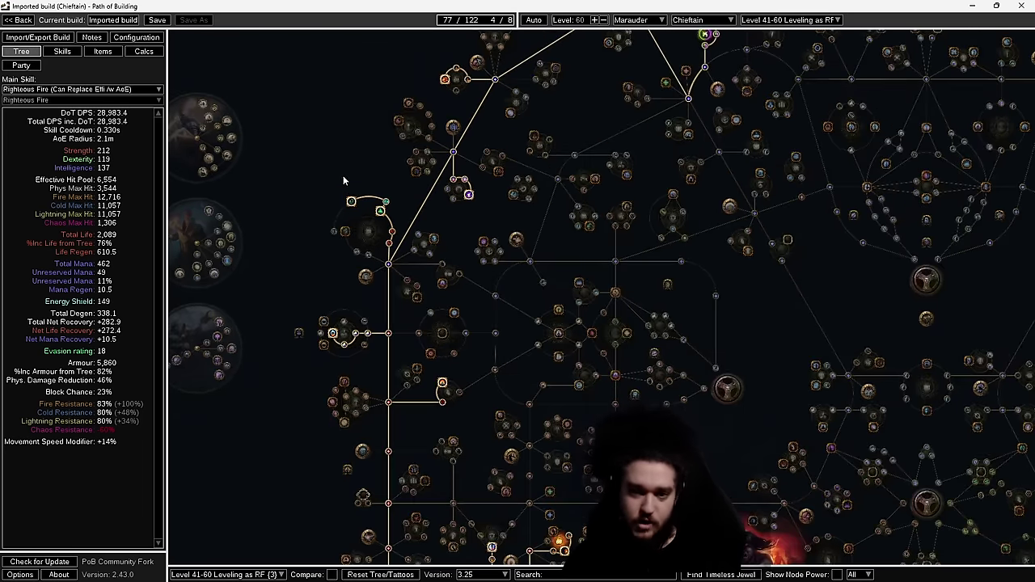
scroll(312, 244, down, 1)
click(788, 19)
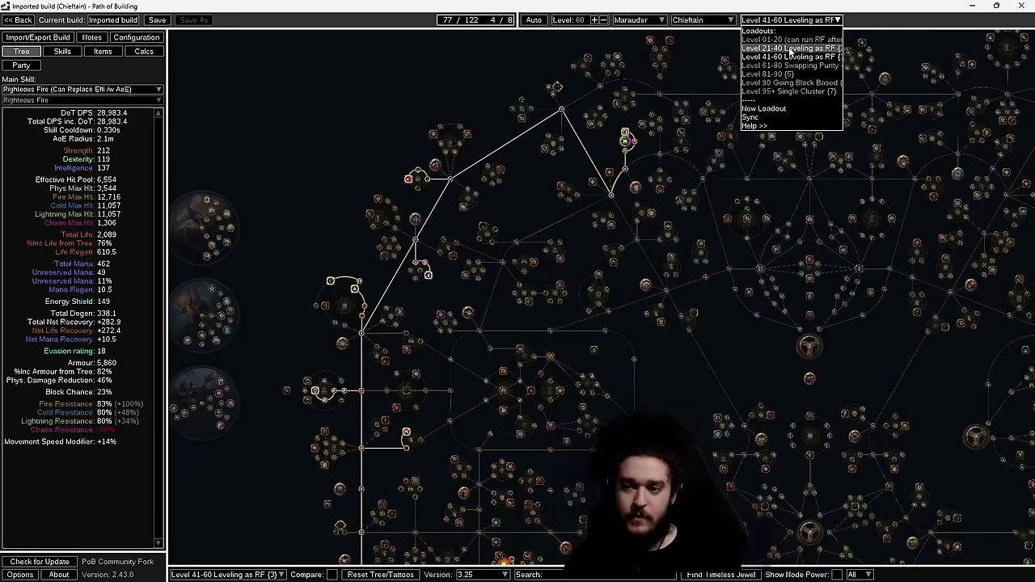
- Switch to Level 61-80 Swapping Purity and inspect Ramako, Sun's Light in the Chieftain ascendancy
click(788, 65)
scroll(646, 210, down, 5)
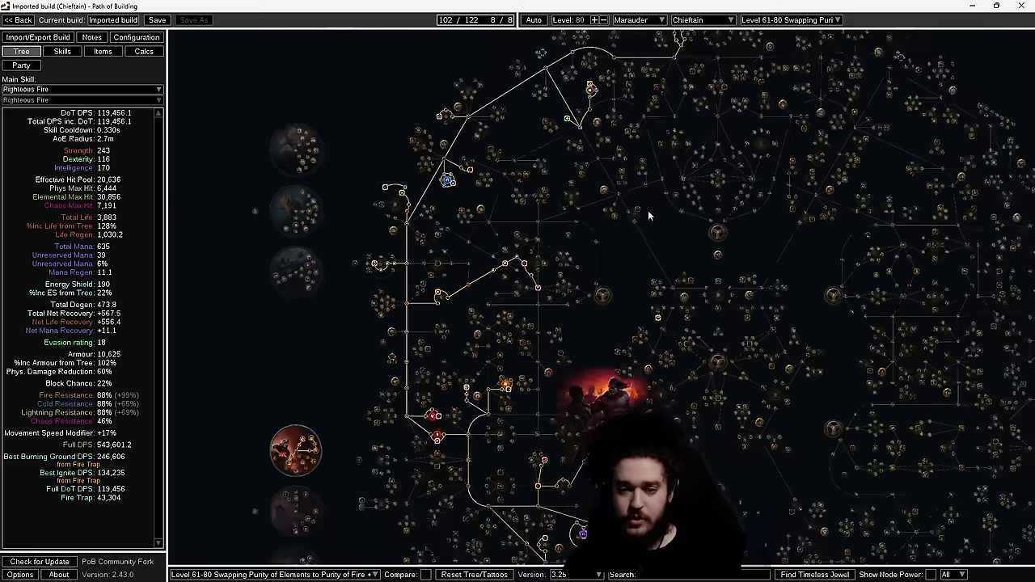
scroll(596, 219, down, 1)
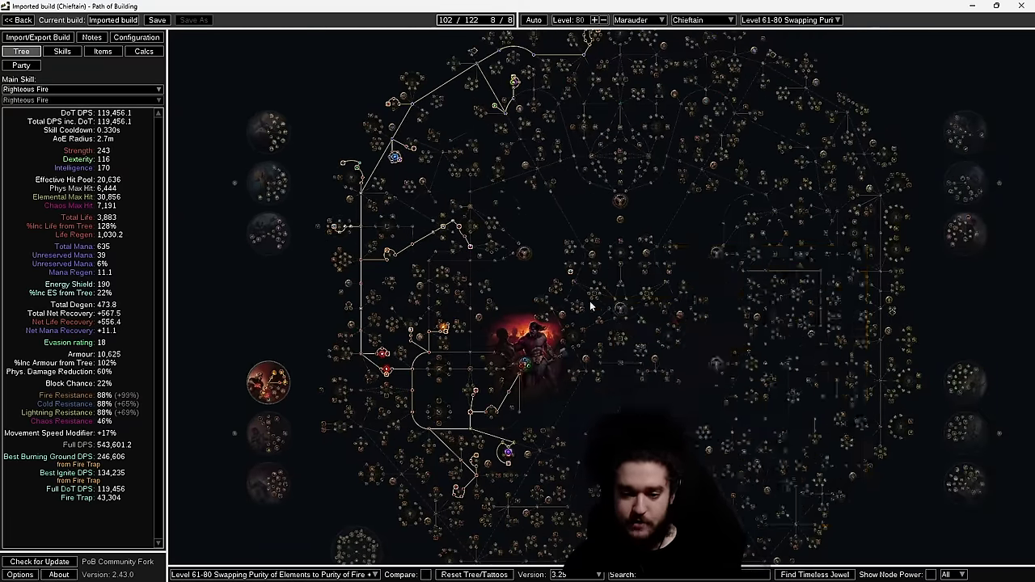
drag(323, 396, 524, 336)
scroll(524, 335, up, 4)
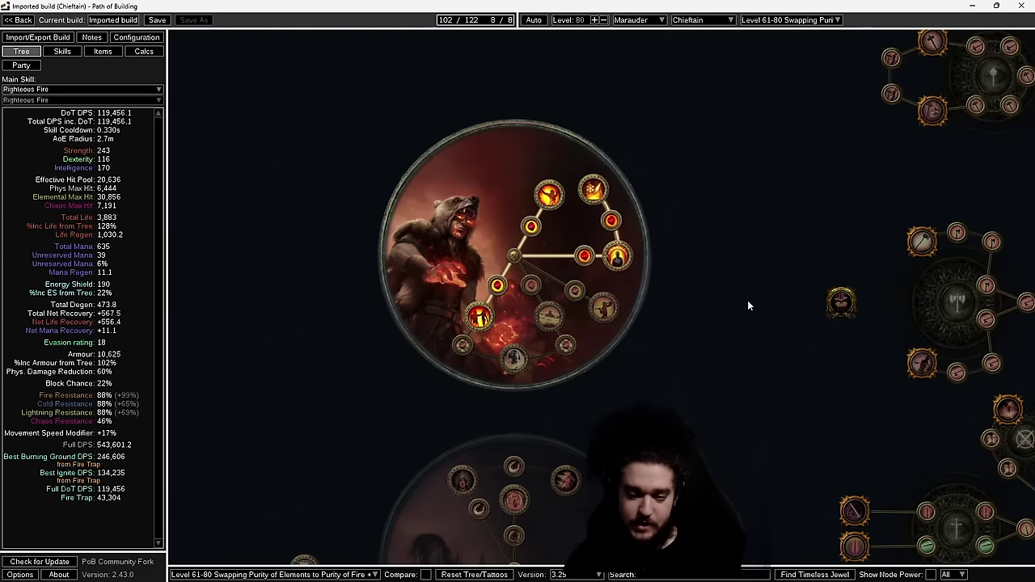
scroll(598, 357, up, 1)
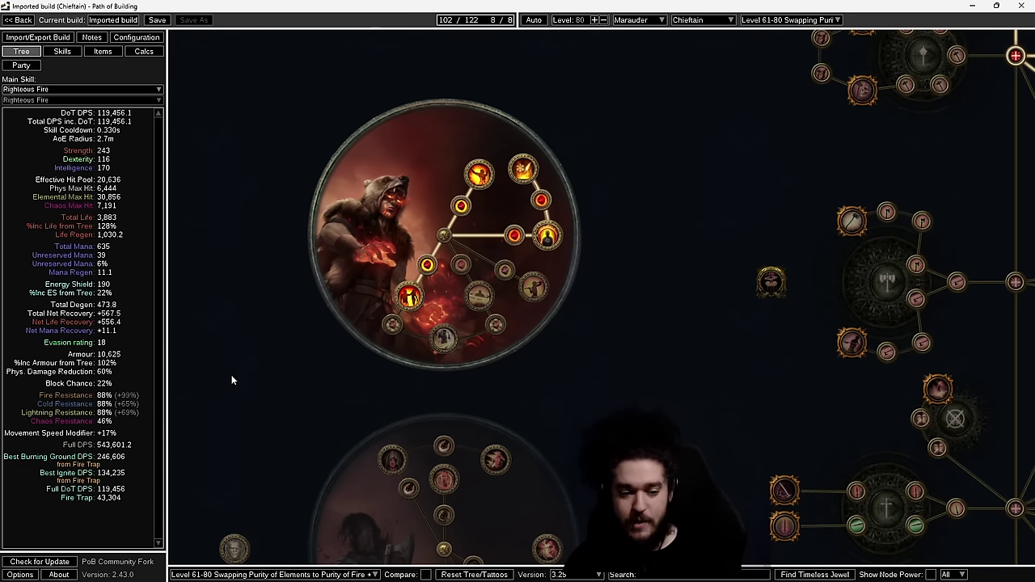
drag(243, 378, 264, 402)
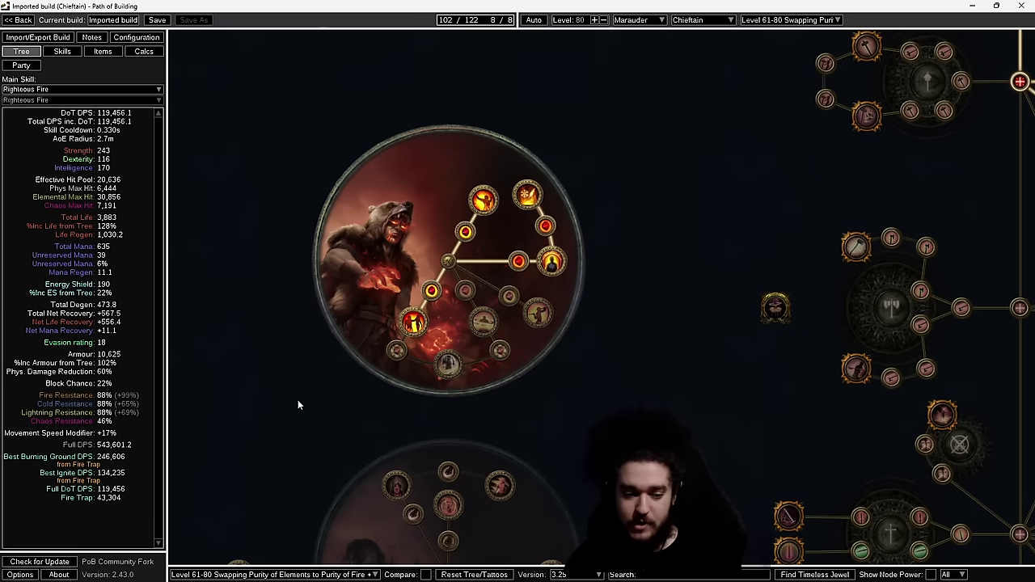
mouse_move(499, 204)
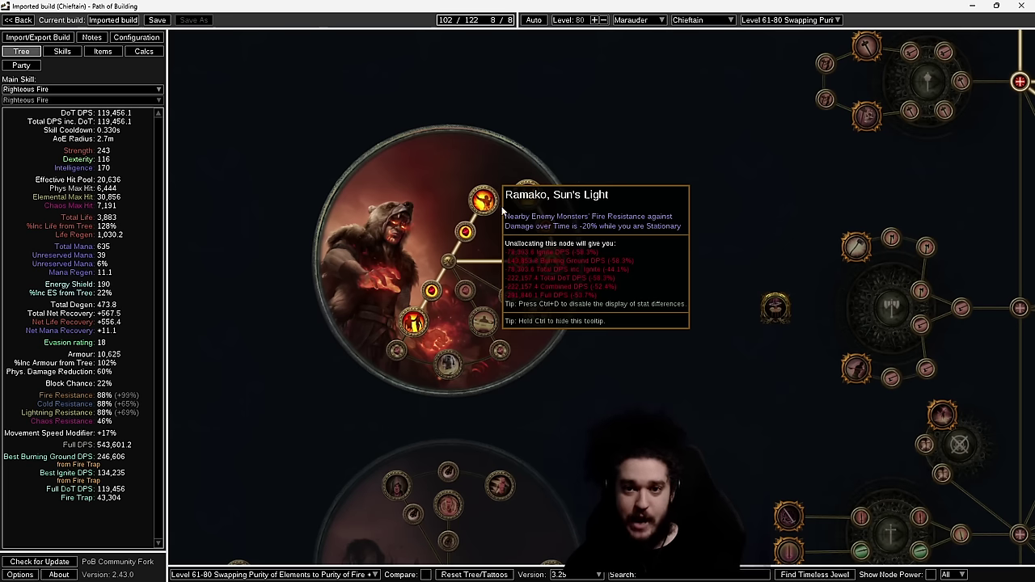
- Pan the ascendancy circle to Hinekora, Death's Fury and zoom the tree out
drag(671, 227, 701, 199)
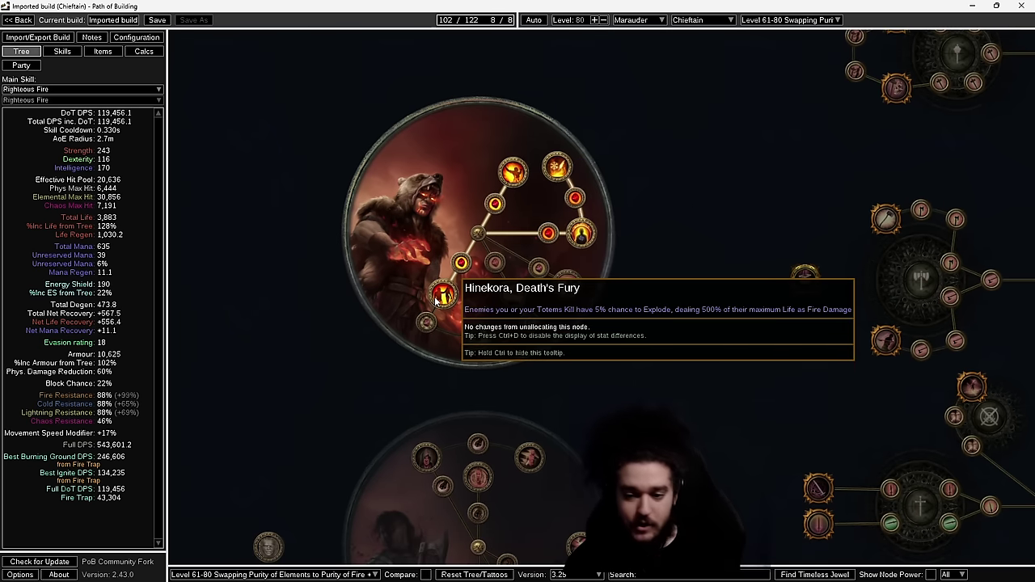
drag(437, 299, 507, 228)
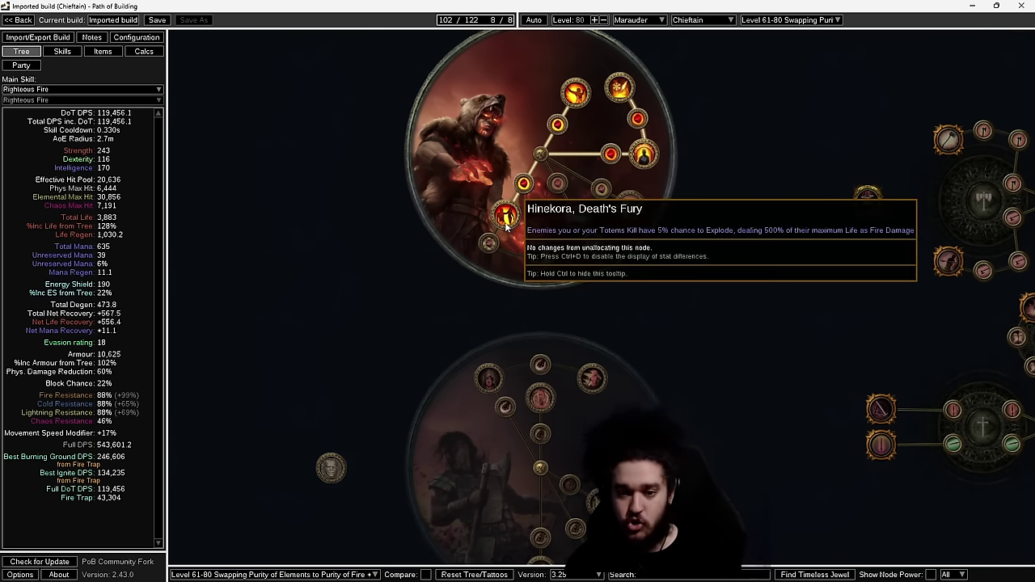
scroll(630, 274, down, 4)
scroll(558, 185, up, 1)
scroll(572, 208, down, 1)
- Restore then re-maximize the window and switch to the Level 21-40 Leveling as RF loadout
double_click(763, 6)
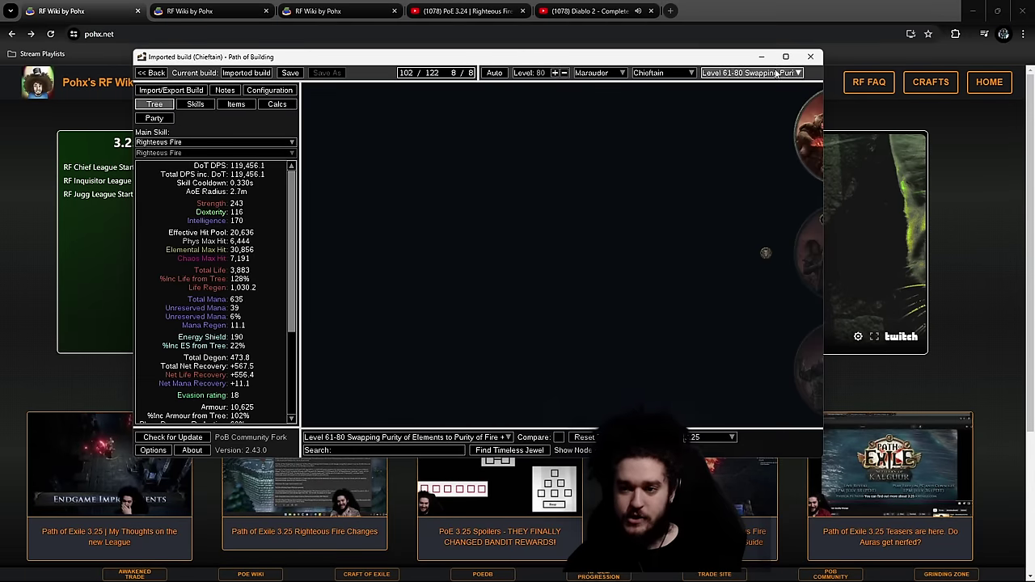
double_click(599, 58)
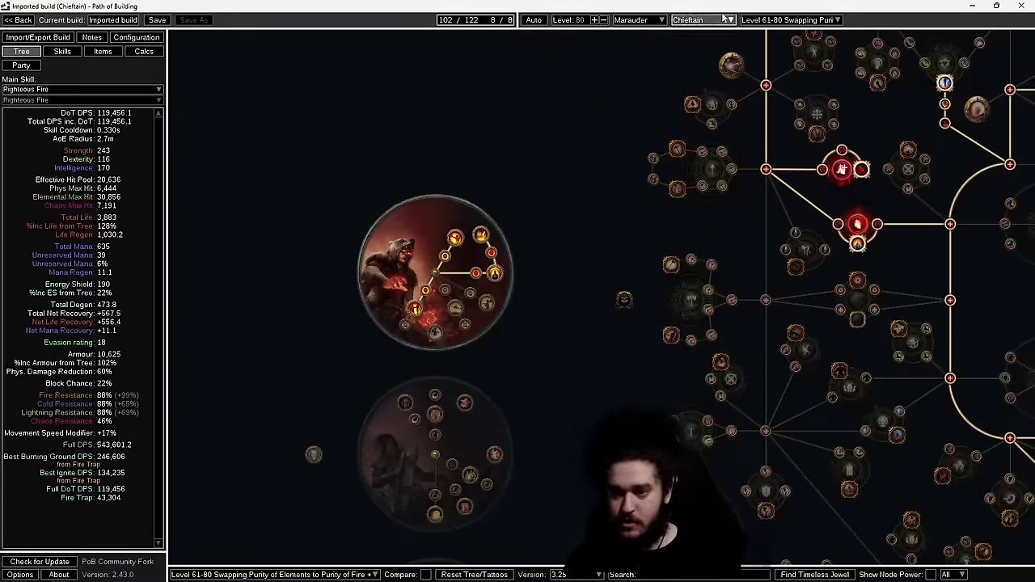
click(790, 20)
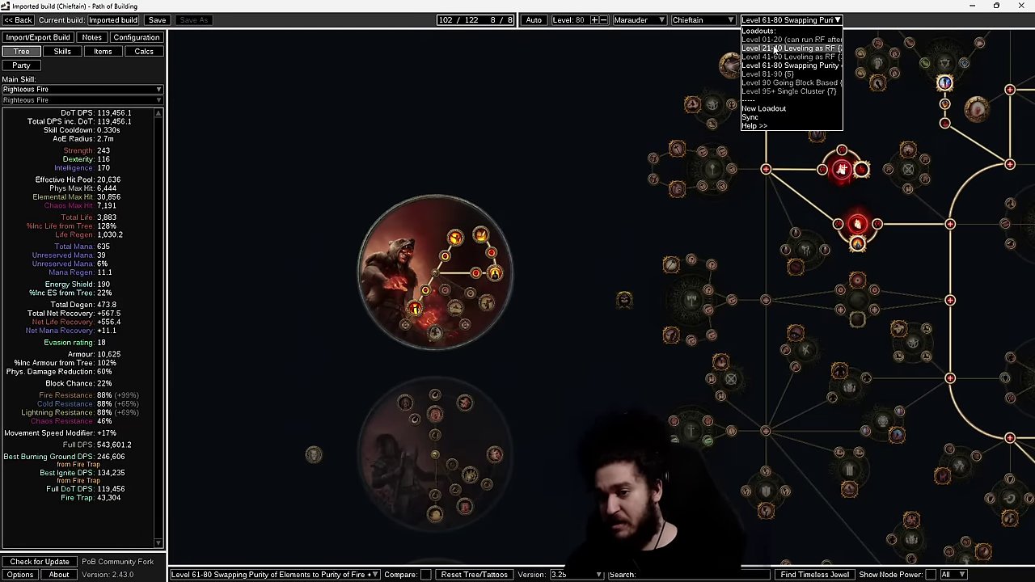
click(788, 48)
scroll(425, 139, down, 5)
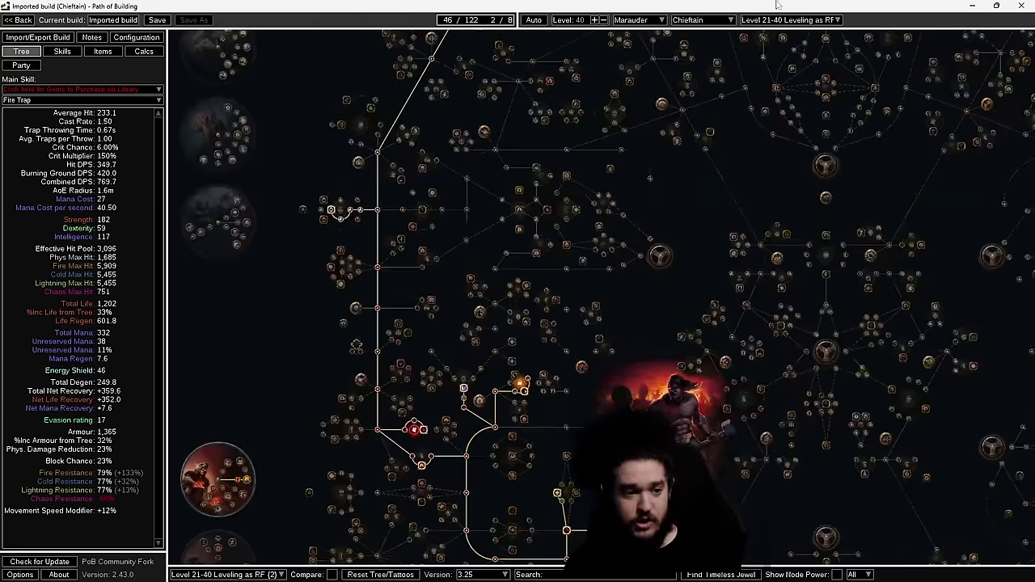
- Reveal the game, log in an SSF Necropolis character, and step onto the Highgate waypoint
key(alt+Tab)
click(972, 11)
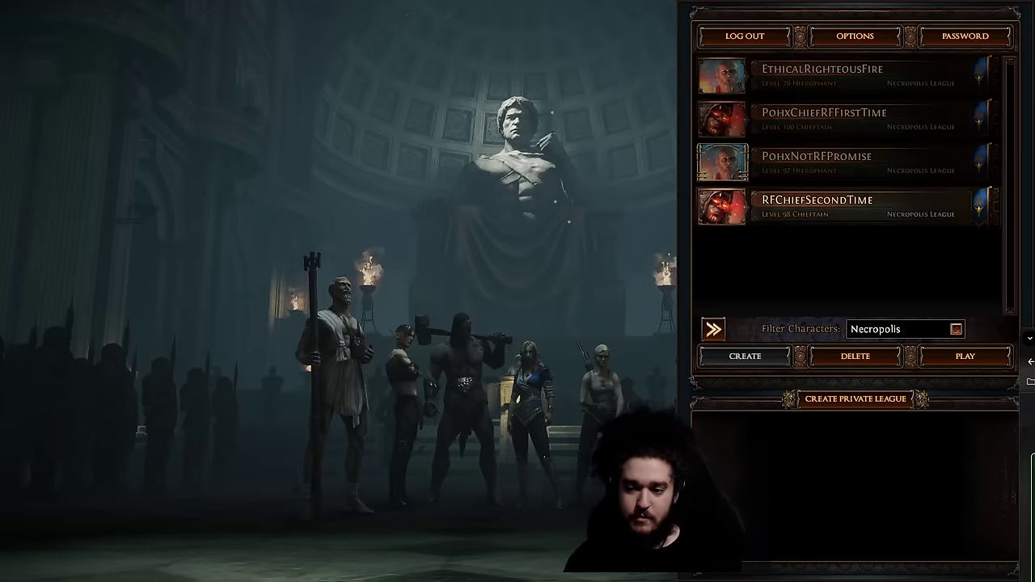
click(888, 328)
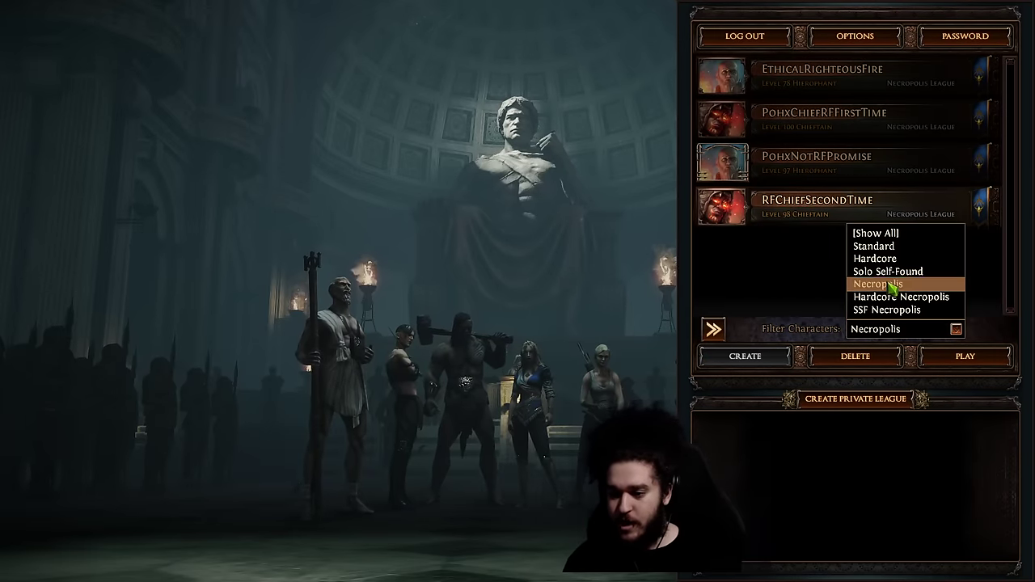
click(884, 308)
double_click(802, 131)
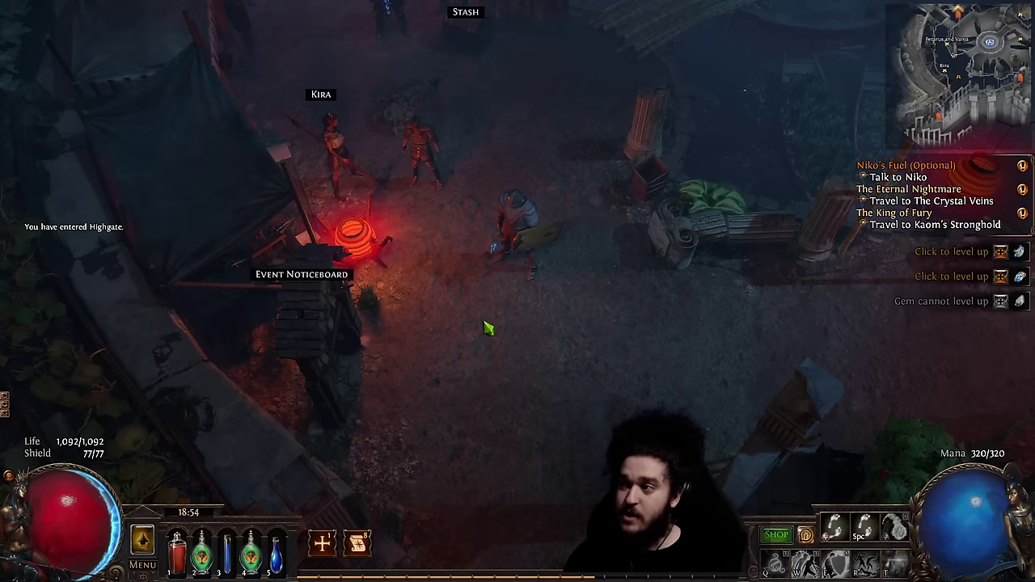
click(639, 51)
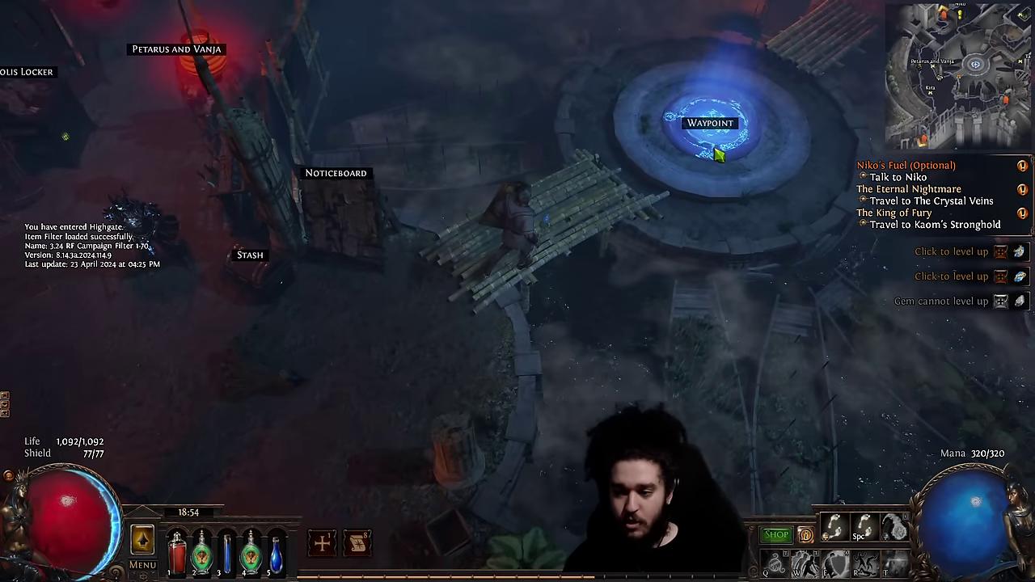
click(718, 153)
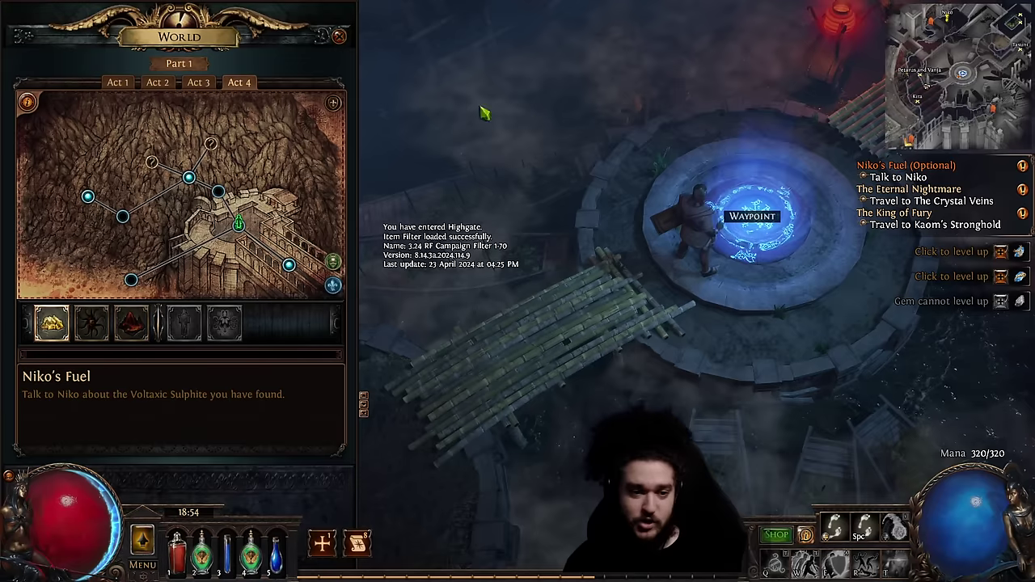
- Travel to Kaom's Stronghold and enable do-not-disturb with /dnd
click(89, 199)
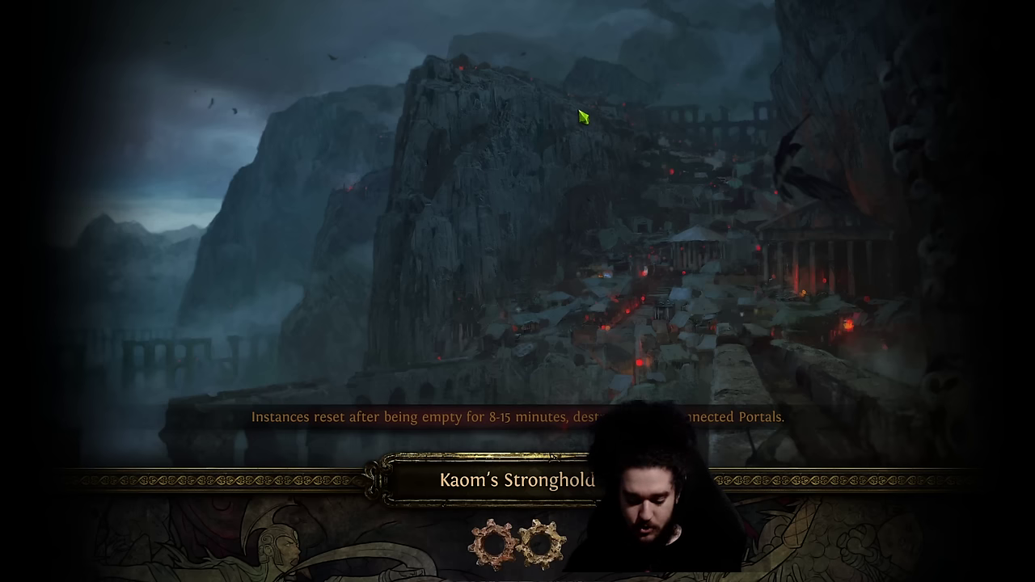
key(Return)
text(/dnd)
key(Return)
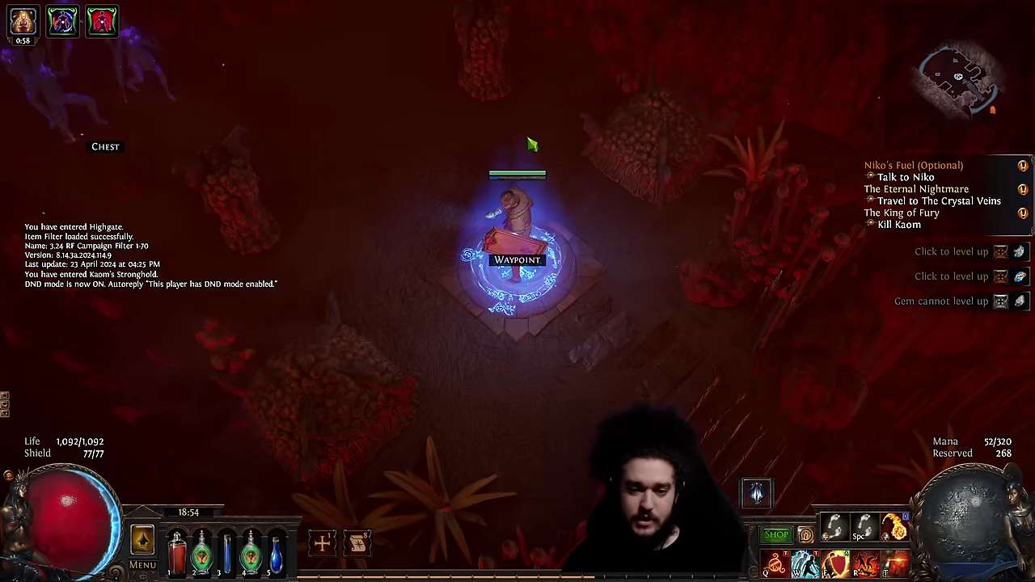
- Fight up through the stronghold's lava area past Hyrri's Sister, using a flask buff
key(i)
click(222, 201)
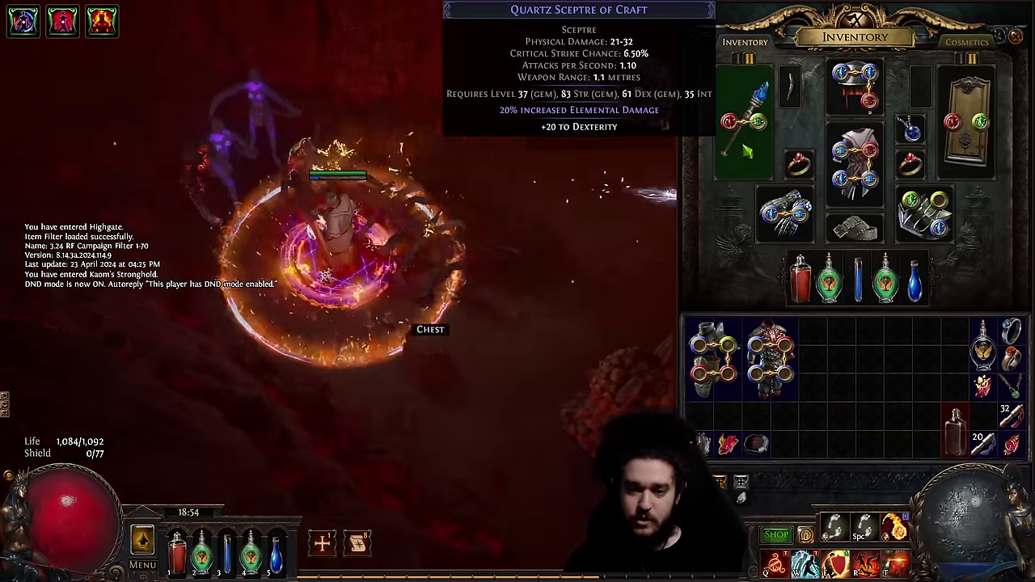
click(595, 173)
key(4)
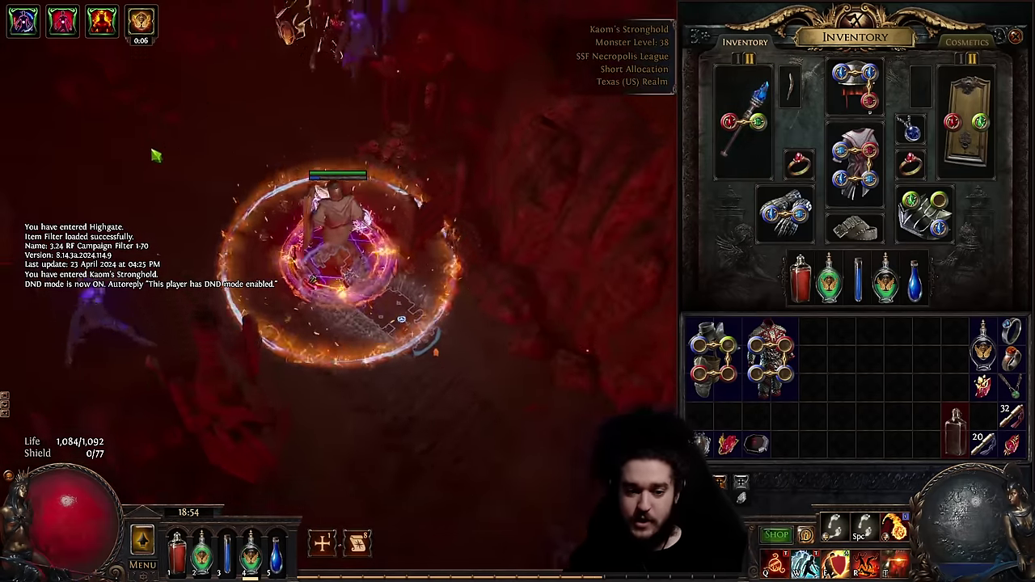
click(323, 97)
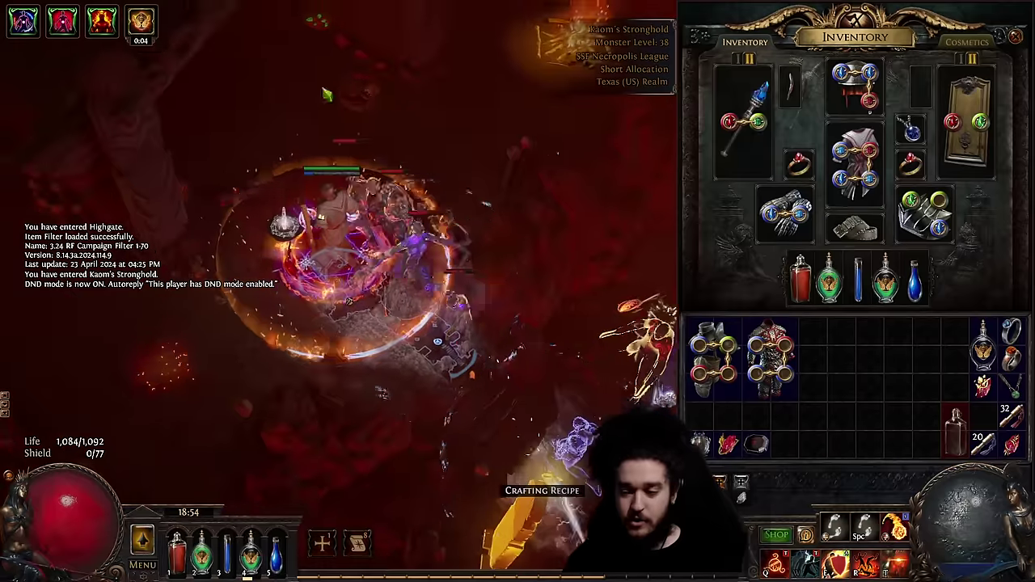
click(226, 97)
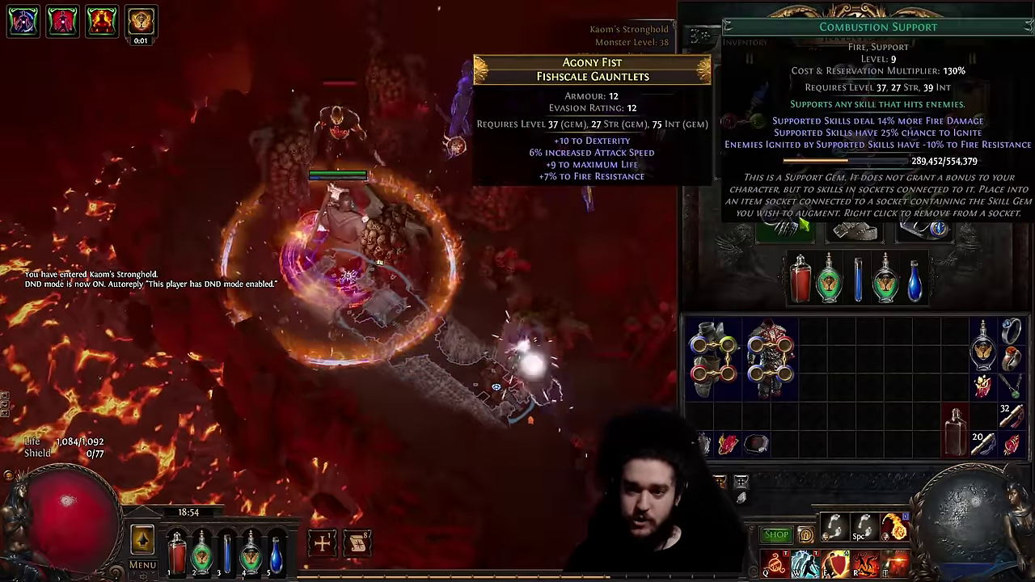
key(i)
click(612, 99)
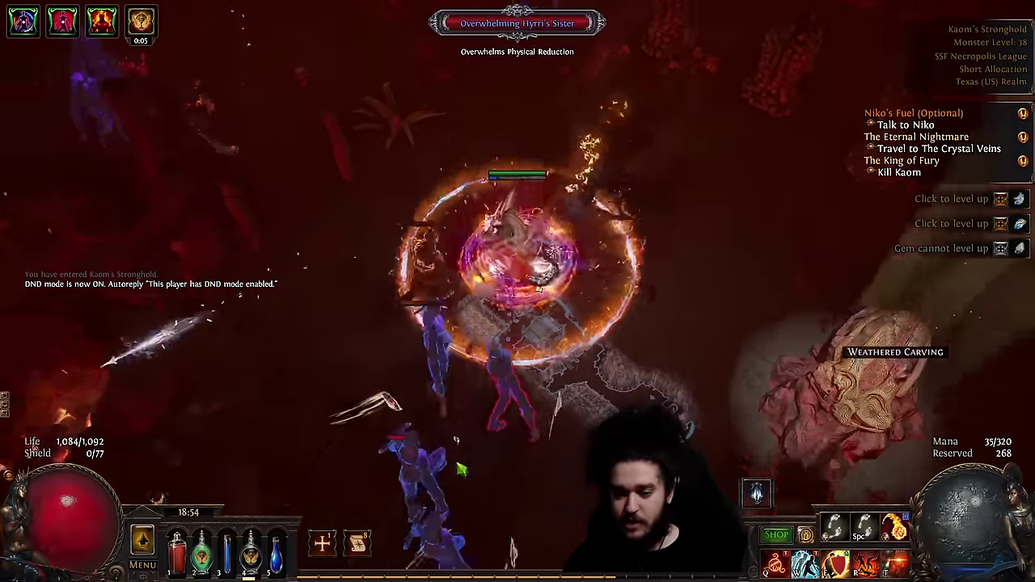
click(602, 257)
click(397, 227)
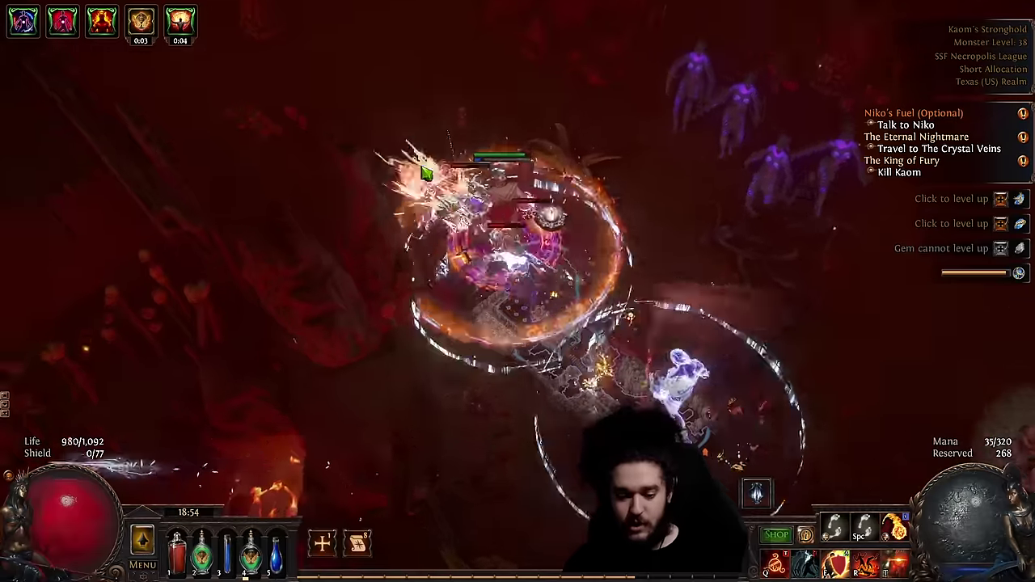
click(271, 147)
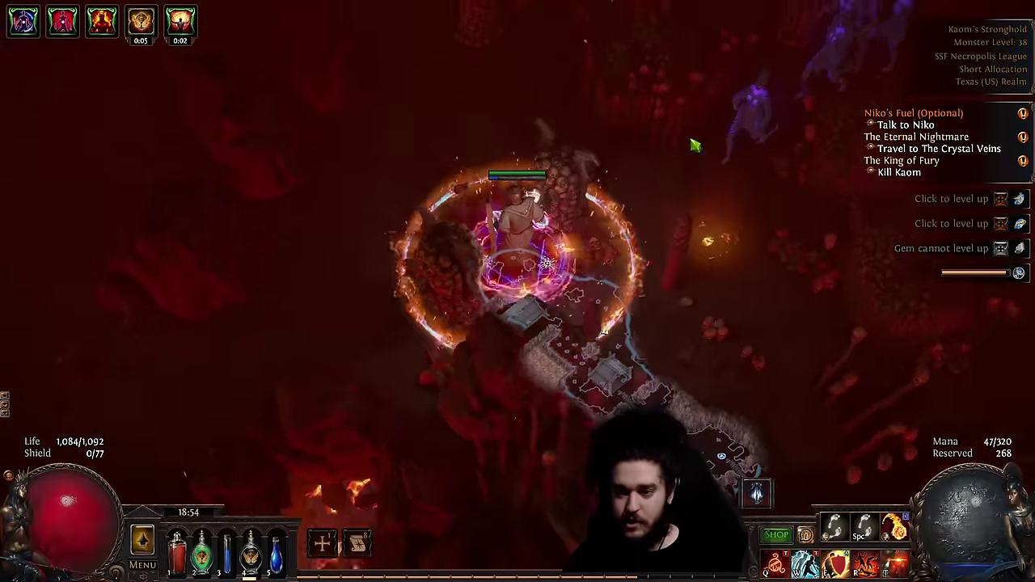
click(579, 153)
click(369, 196)
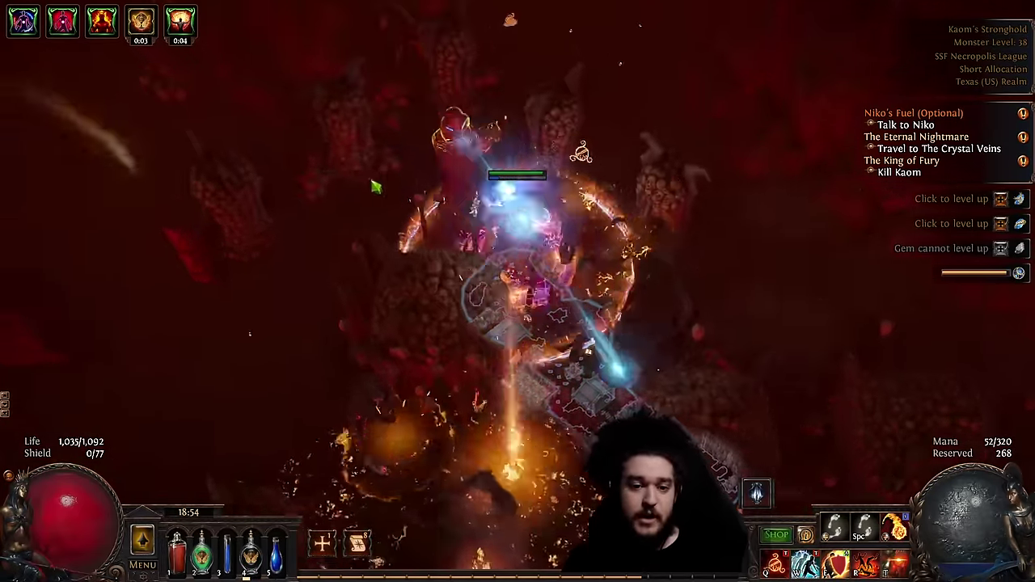
- Push through Kaom's Chosen and defeat the rare Whitemoil the Repulsive
click(365, 171)
click(219, 242)
click(220, 242)
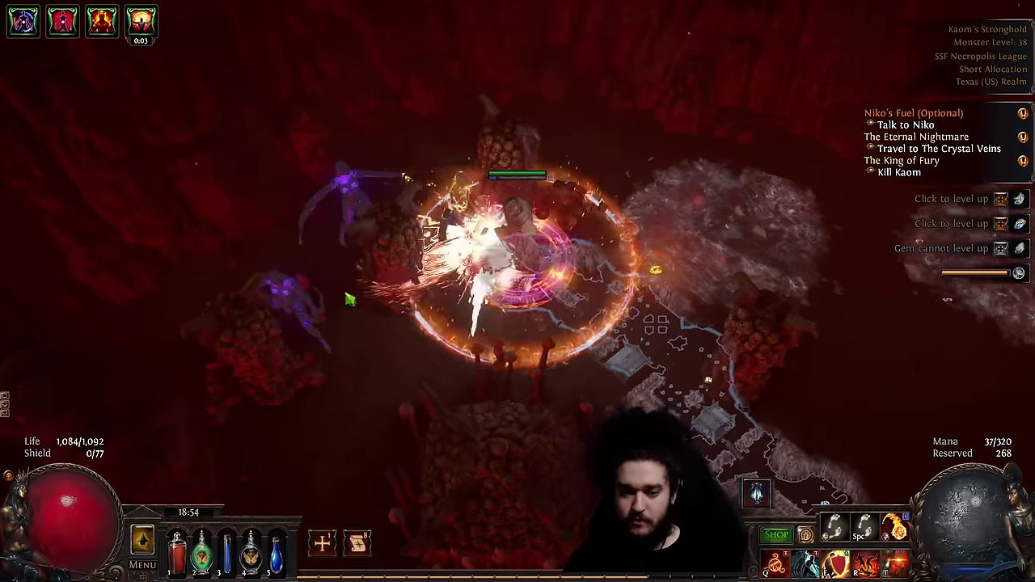
click(558, 435)
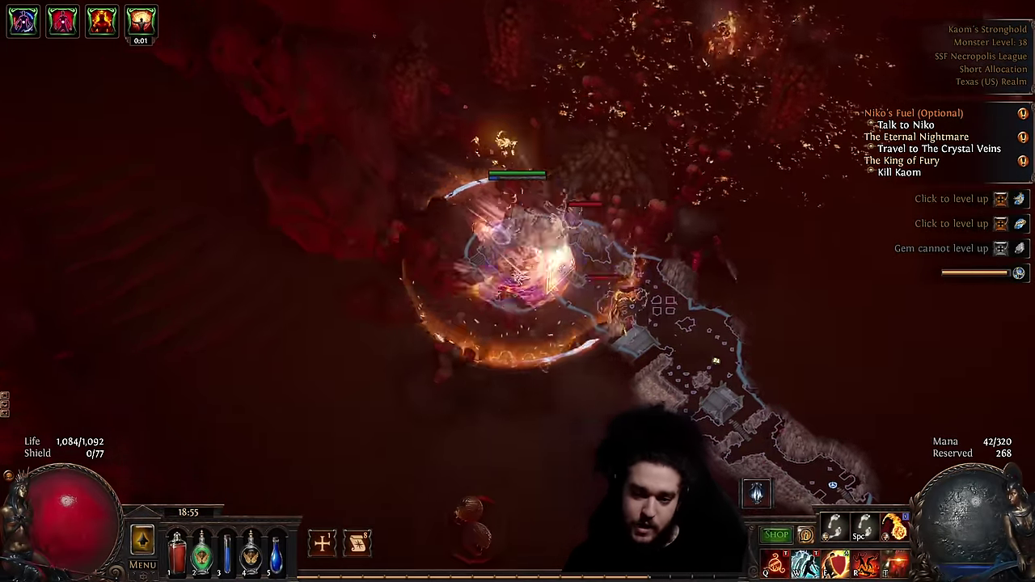
click(231, 202)
click(286, 375)
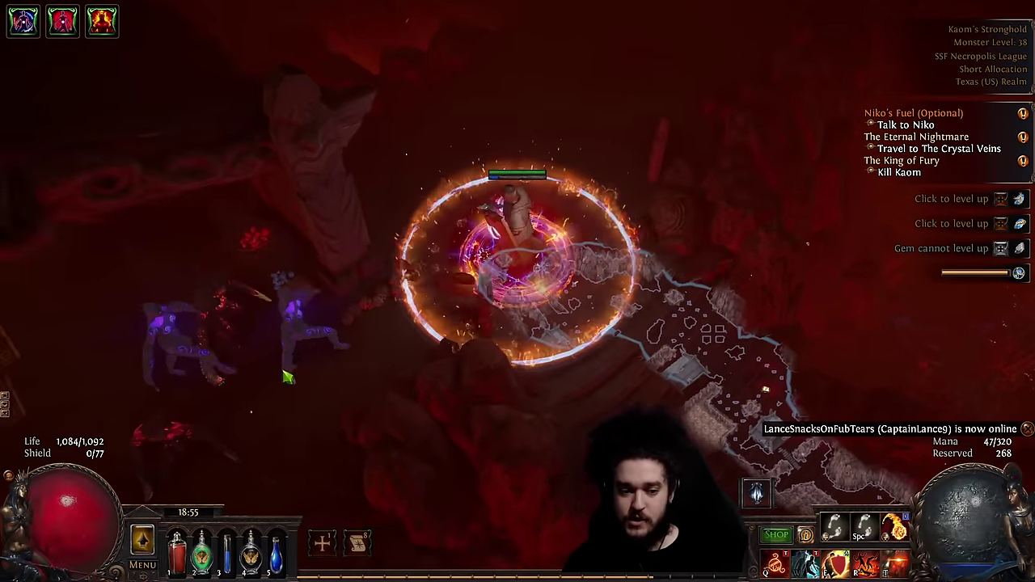
click(335, 308)
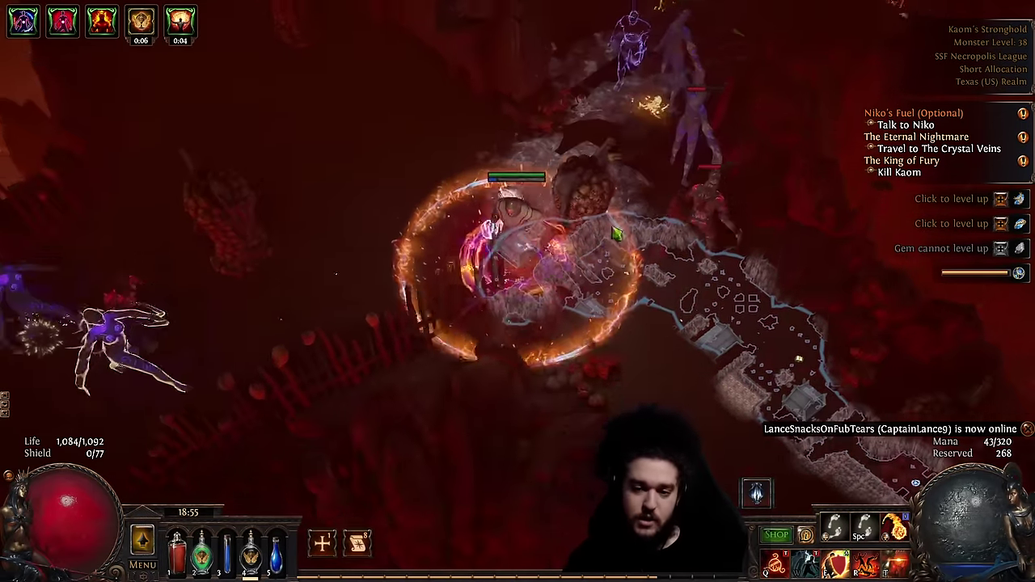
click(586, 204)
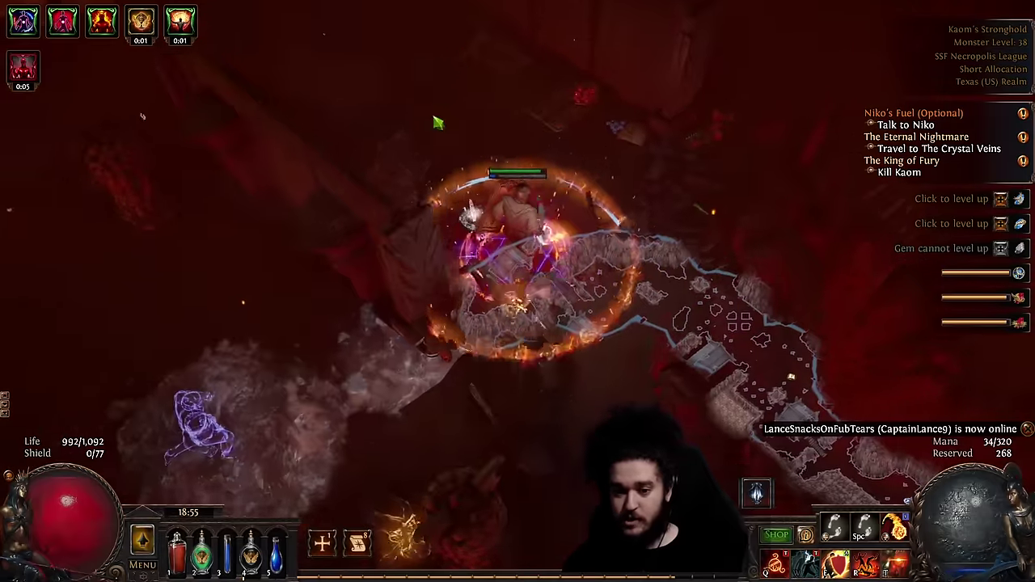
click(269, 42)
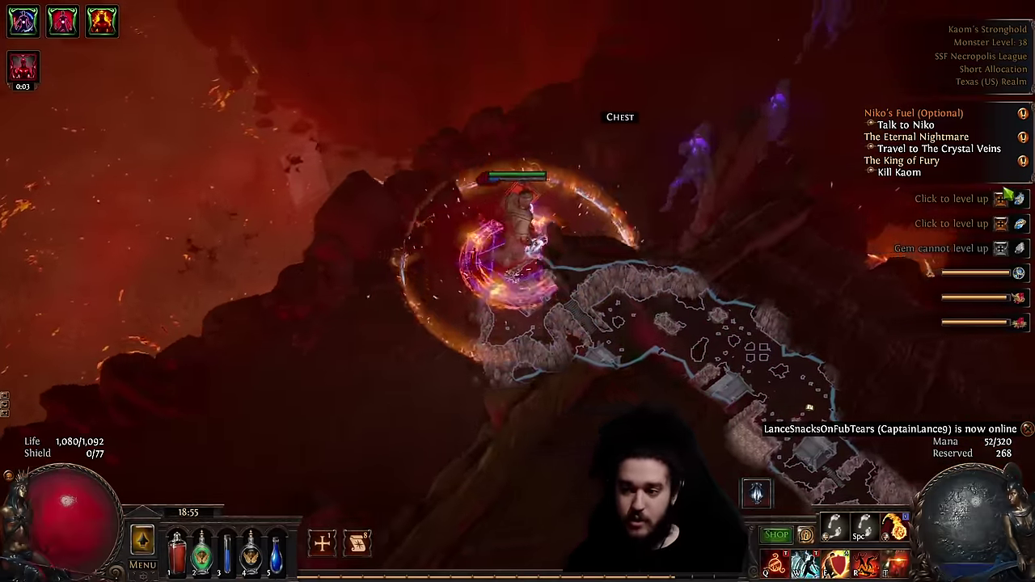
- Level up the ready skill gems and advance to King Kaom's arena
click(951, 198)
click(951, 198)
click(607, 148)
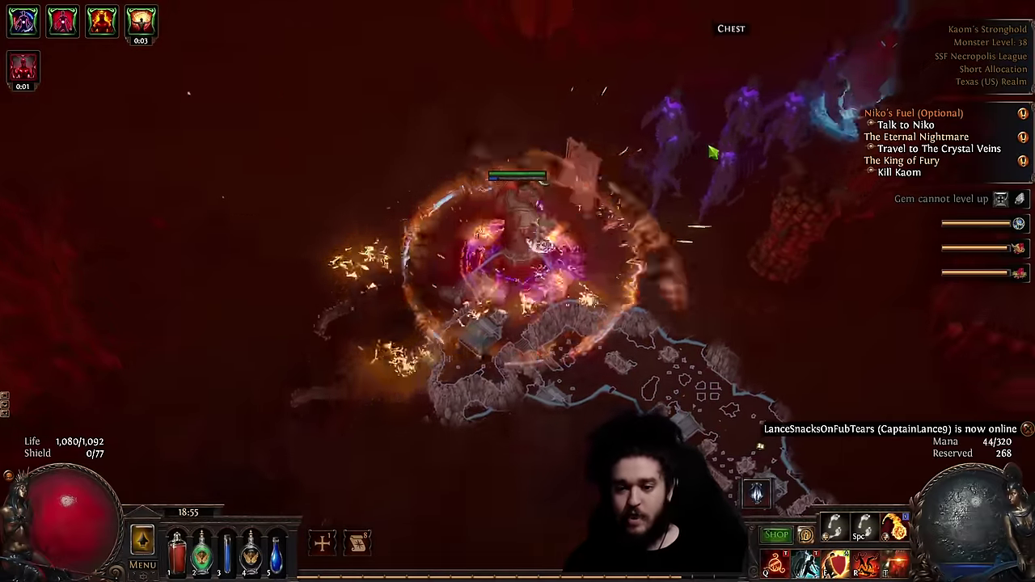
click(619, 199)
click(152, 192)
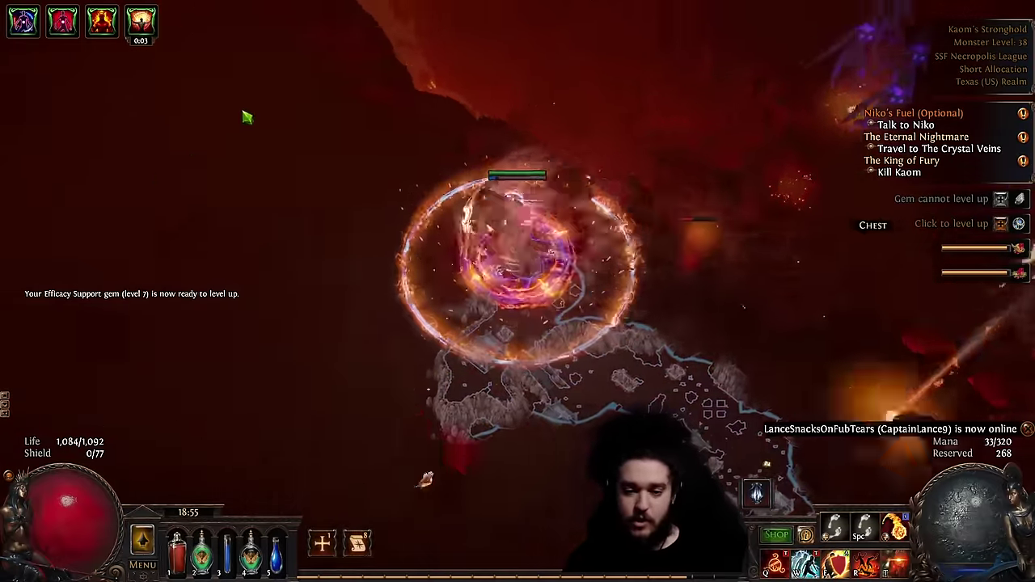
key(4)
click(718, 172)
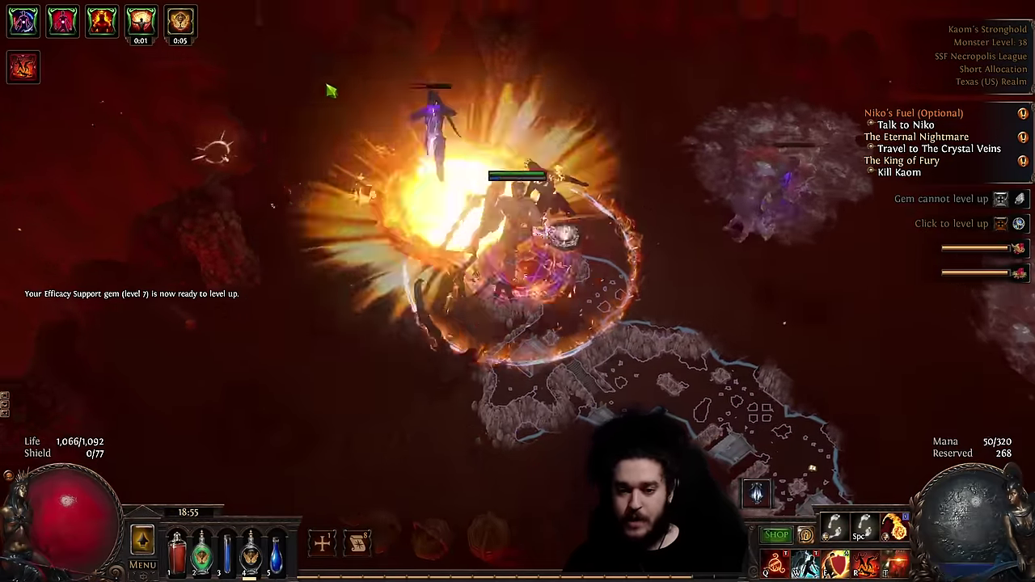
drag(331, 90, 291, 65)
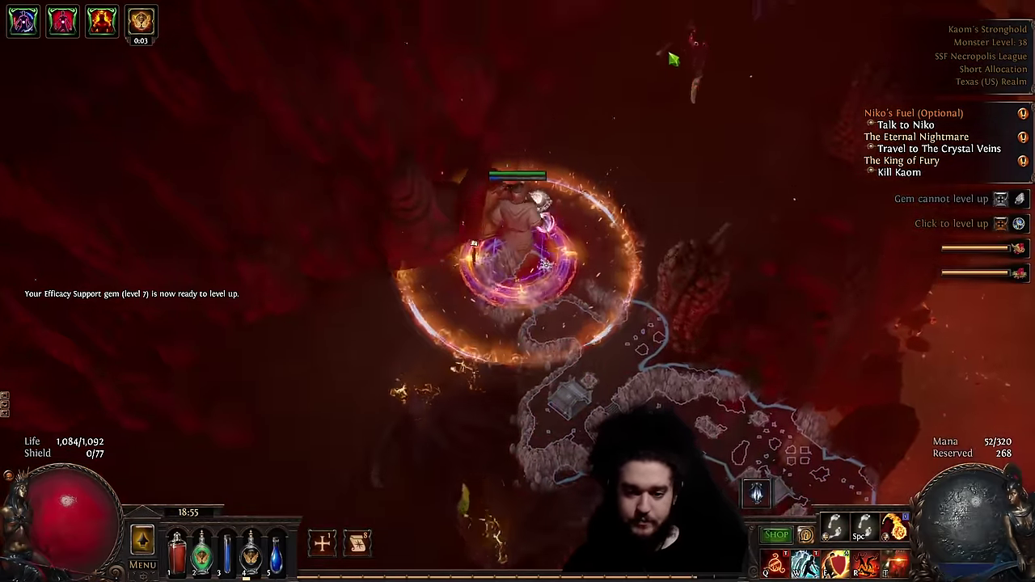
key(2)
mouse_move(632, 112)
mouse_down()
mouse_move(426, 70)
mouse_move(289, 213)
mouse_move(339, 173)
mouse_move(558, 225)
mouse_move(485, 267)
mouse_move(388, 289)
mouse_move(347, 203)
mouse_move(331, 95)
mouse_move(280, 102)
mouse_move(376, 99)
mouse_move(455, 139)
mouse_move(321, 134)
mouse_move(471, 229)
mouse_up()
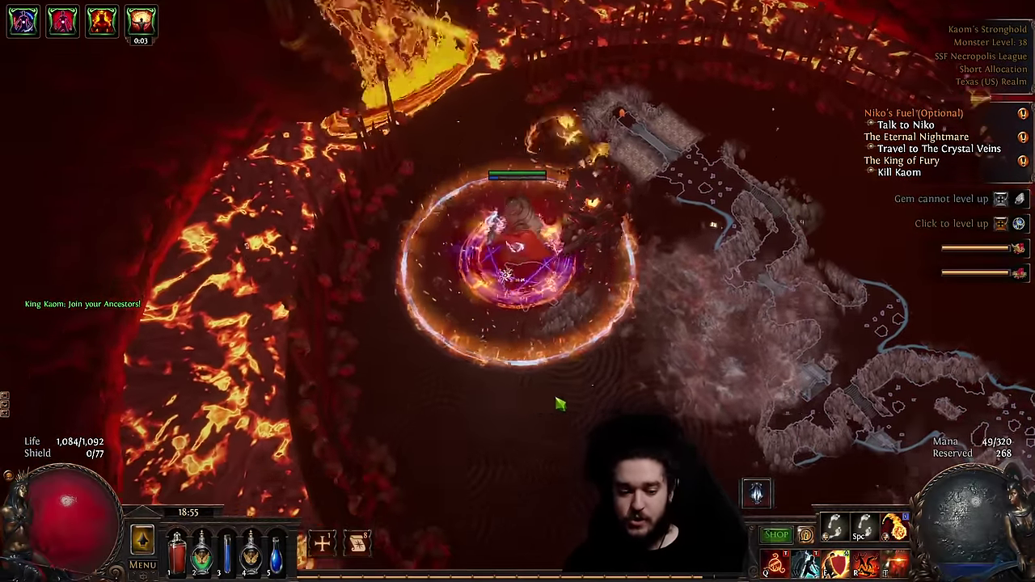
- Kill King Kaom and his spectral ancestors using fire skills and flasks
key(q)
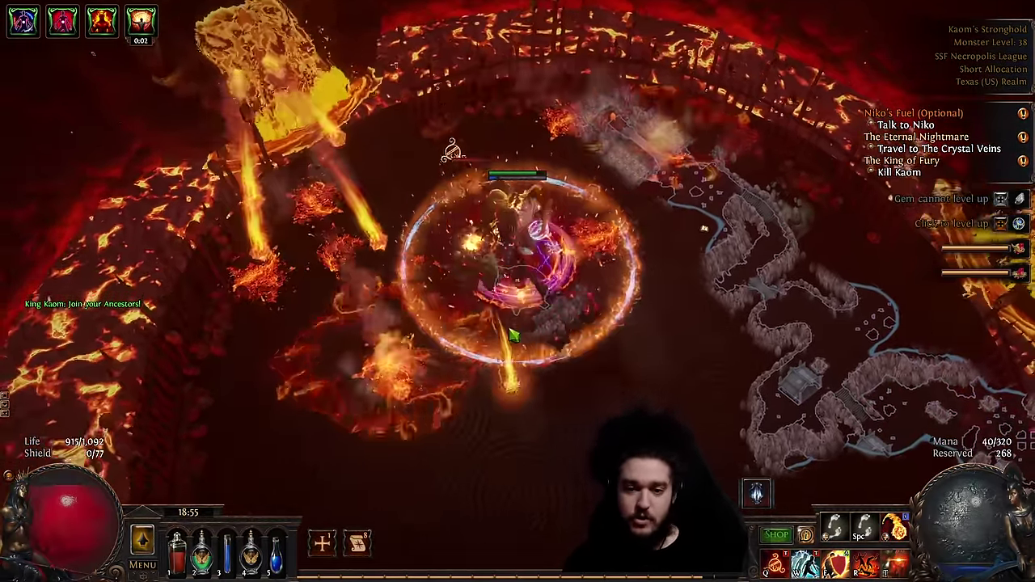
drag(512, 334, 554, 180)
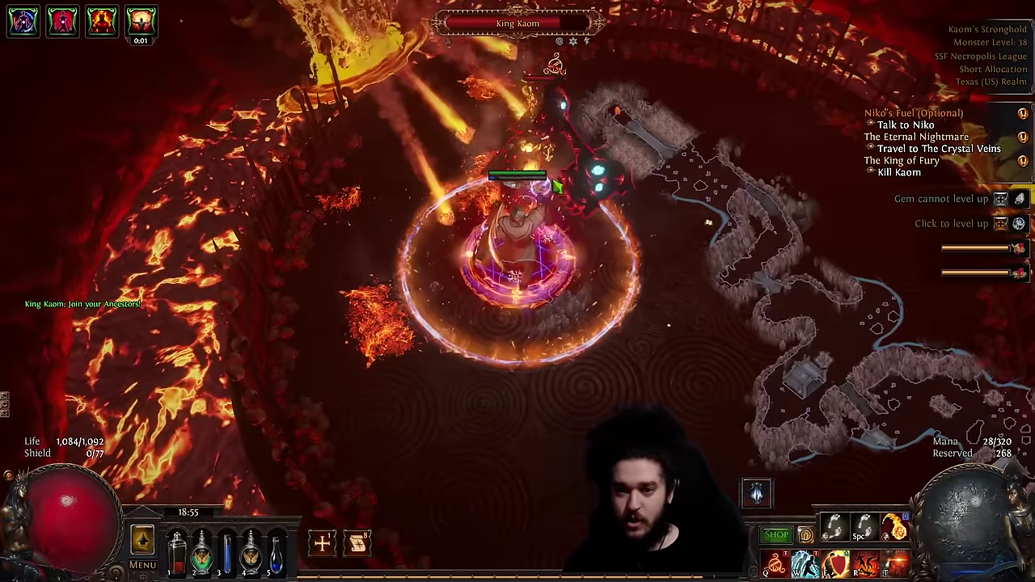
key(2)
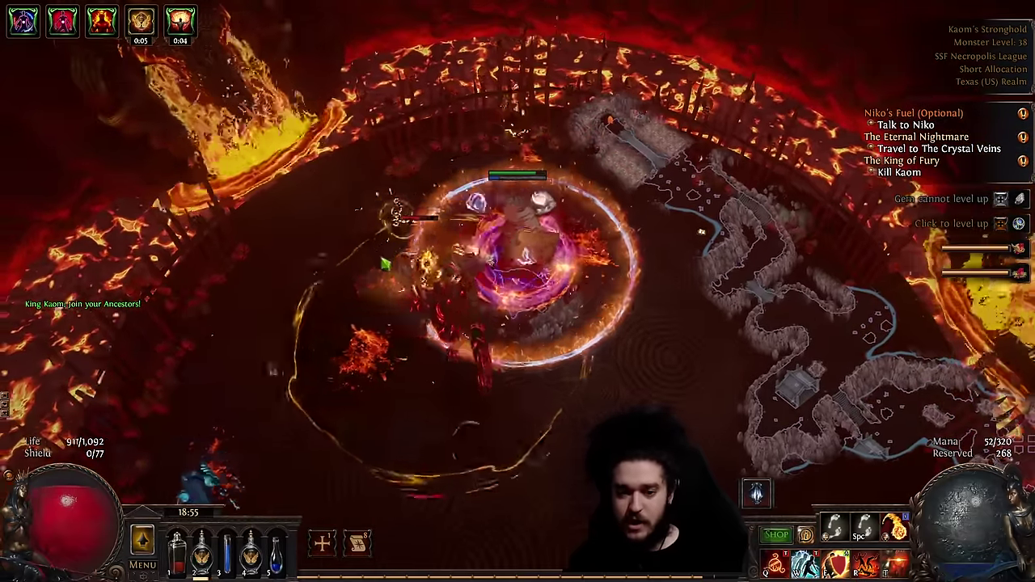
click(383, 267)
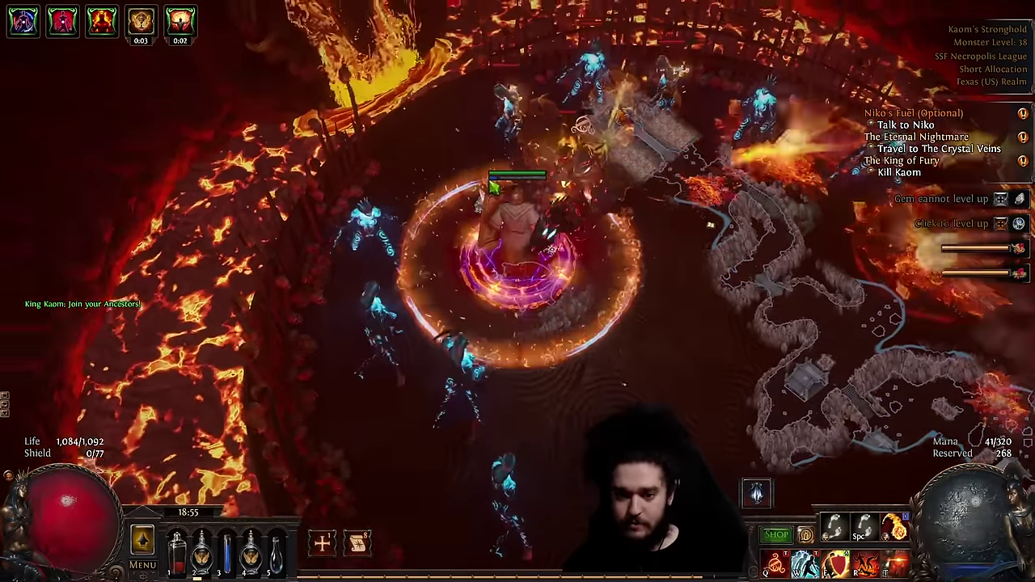
click(541, 190)
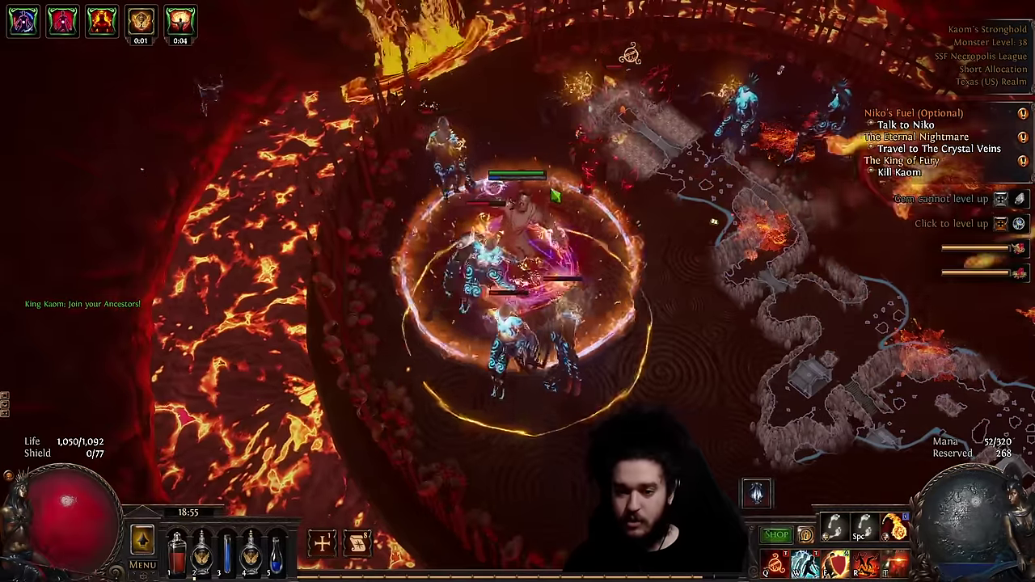
click(542, 190)
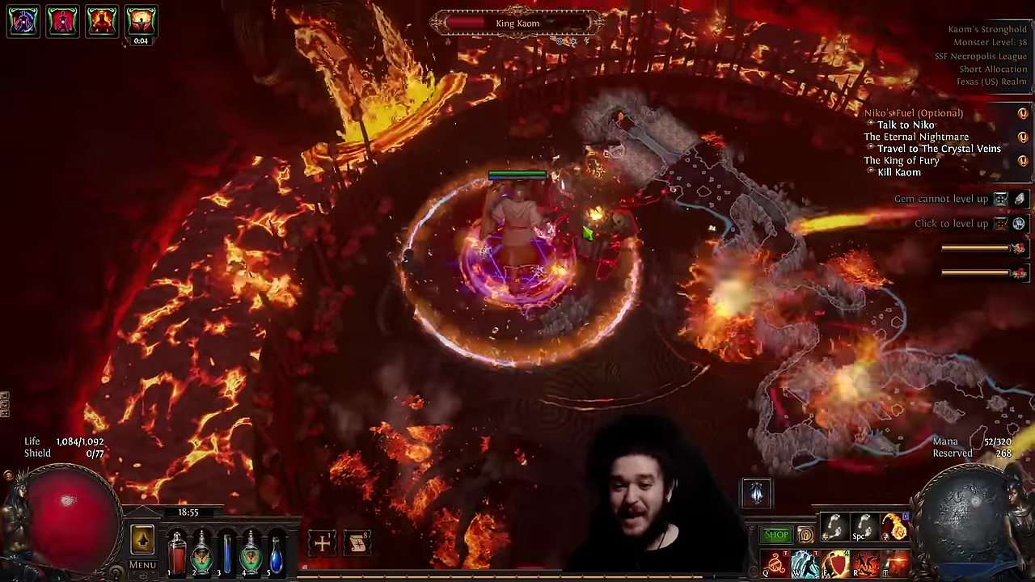
click(583, 239)
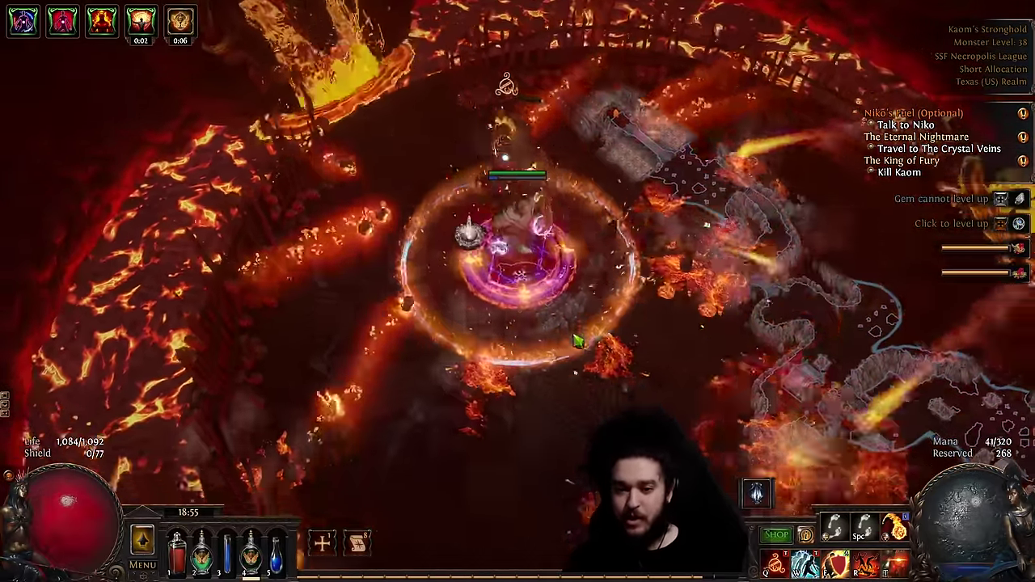
key(4)
click(590, 390)
click(591, 390)
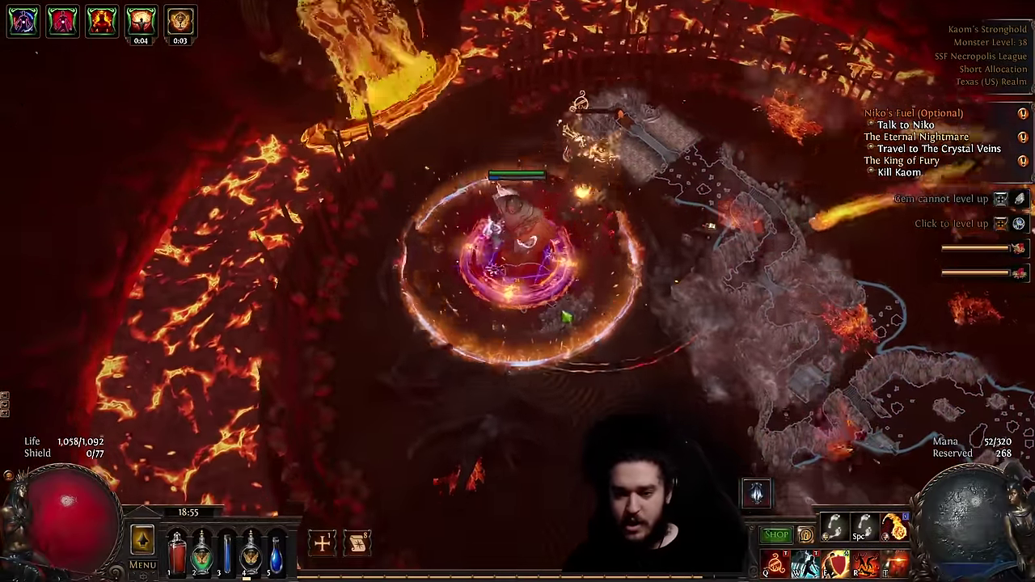
- Pick up the Eye of Fury and bring up the game menu
click(569, 309)
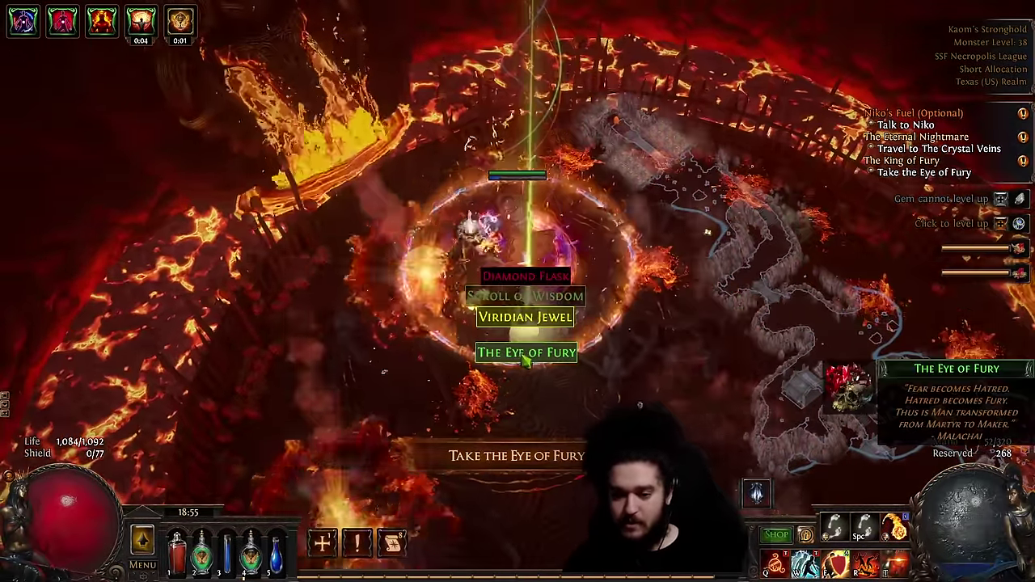
click(525, 353)
key(Escape)
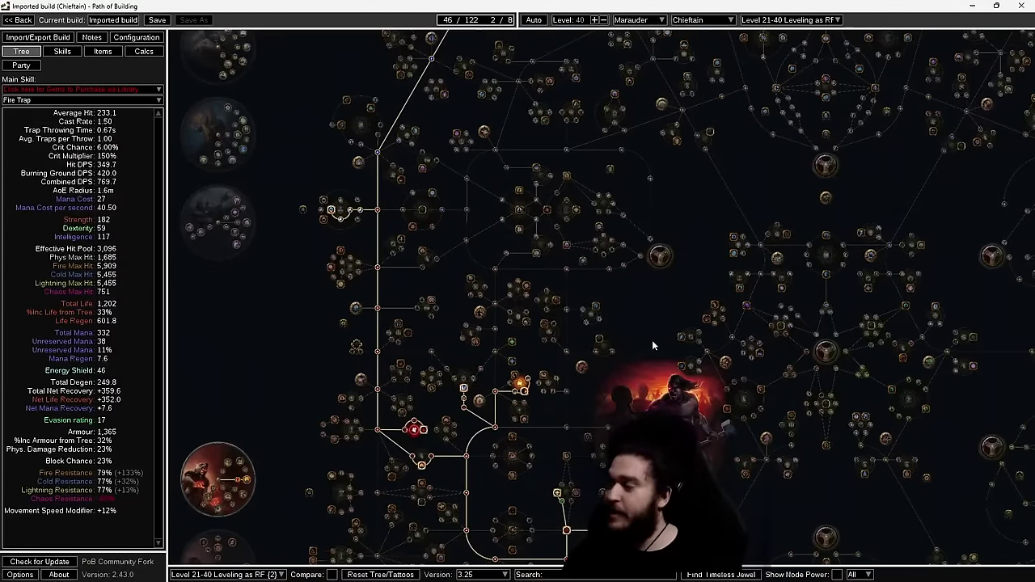
- Select the Level 41-60 leveling tree spec and zoom the tree out
scroll(513, 247, down, 3)
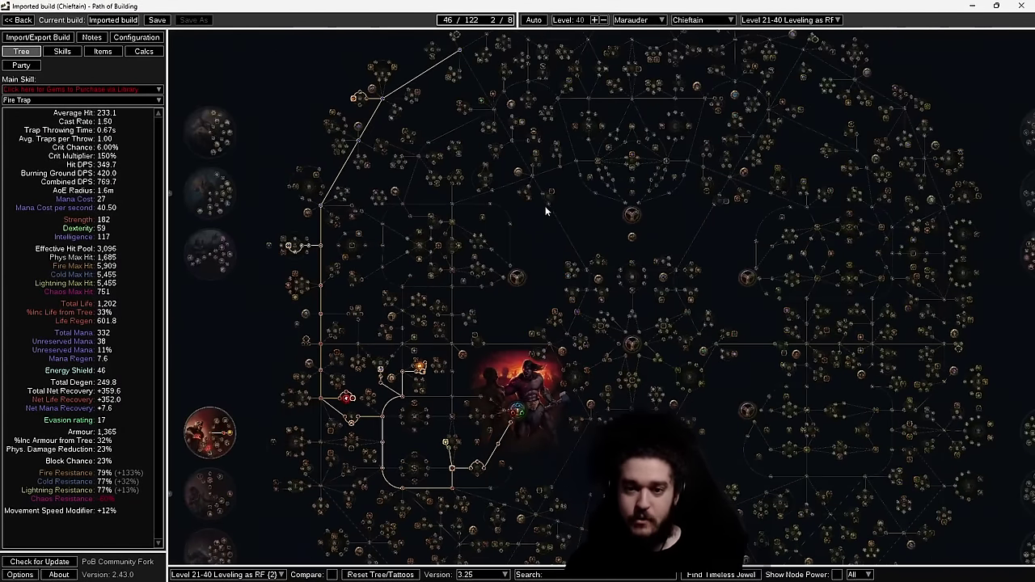
click(790, 19)
click(780, 50)
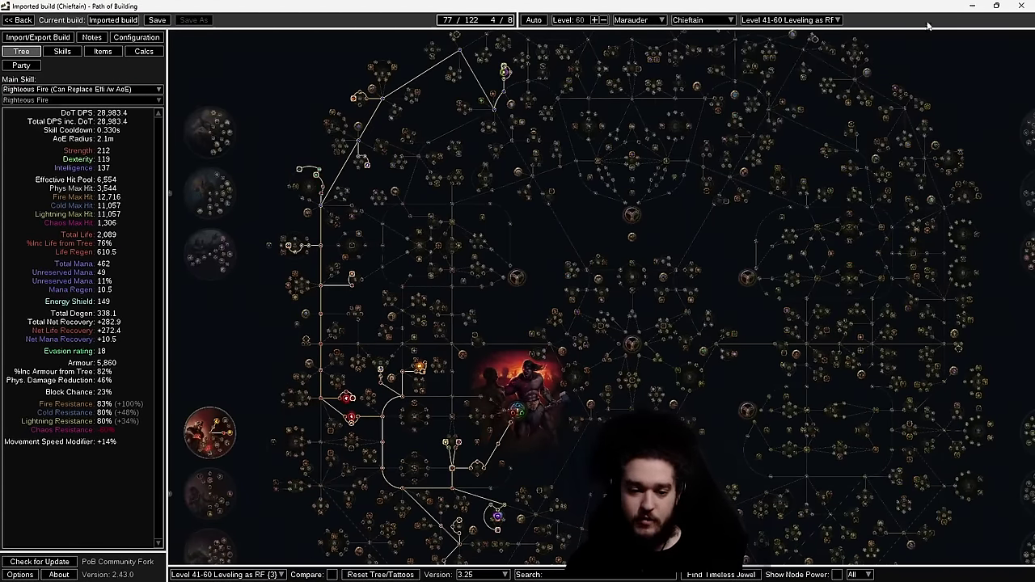
scroll(540, 212, down, 3)
scroll(540, 212, up, 1)
scroll(445, 283, up, 1)
scroll(600, 165, down, 3)
- Show the Level 41-60 equipped items and inspect the top gear slots
click(119, 55)
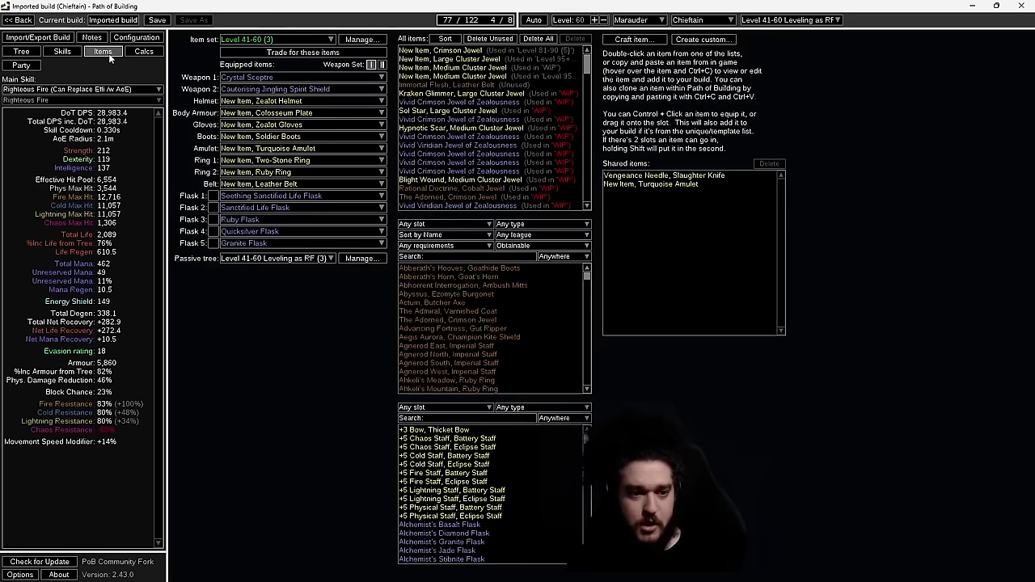
mouse_move(268, 84)
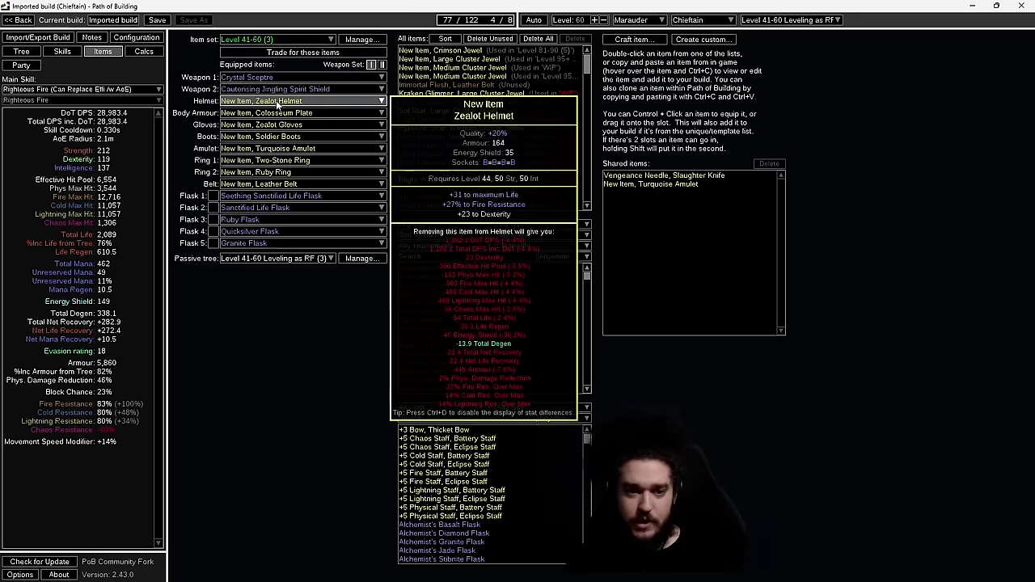
mouse_move(284, 127)
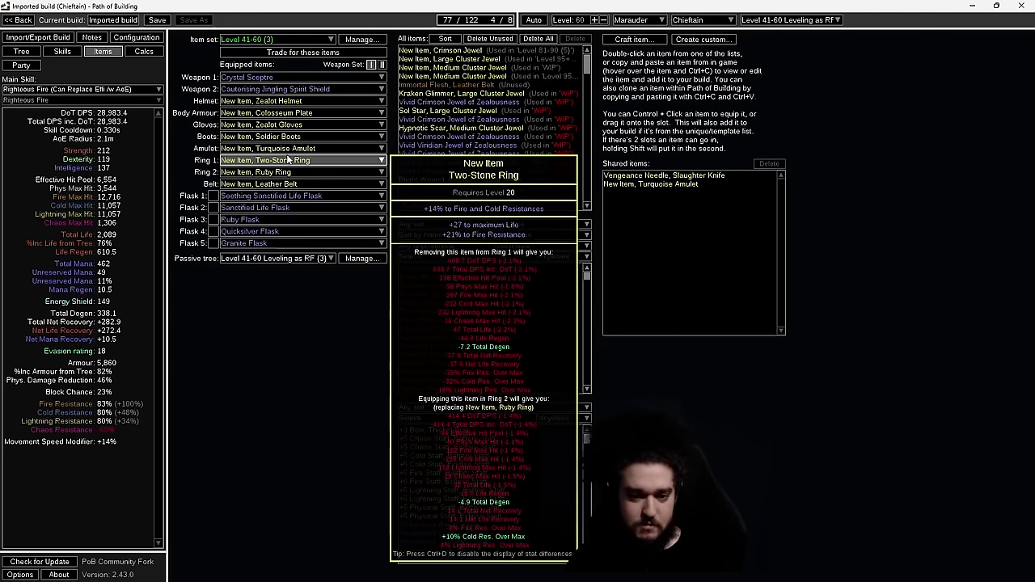
mouse_move(293, 185)
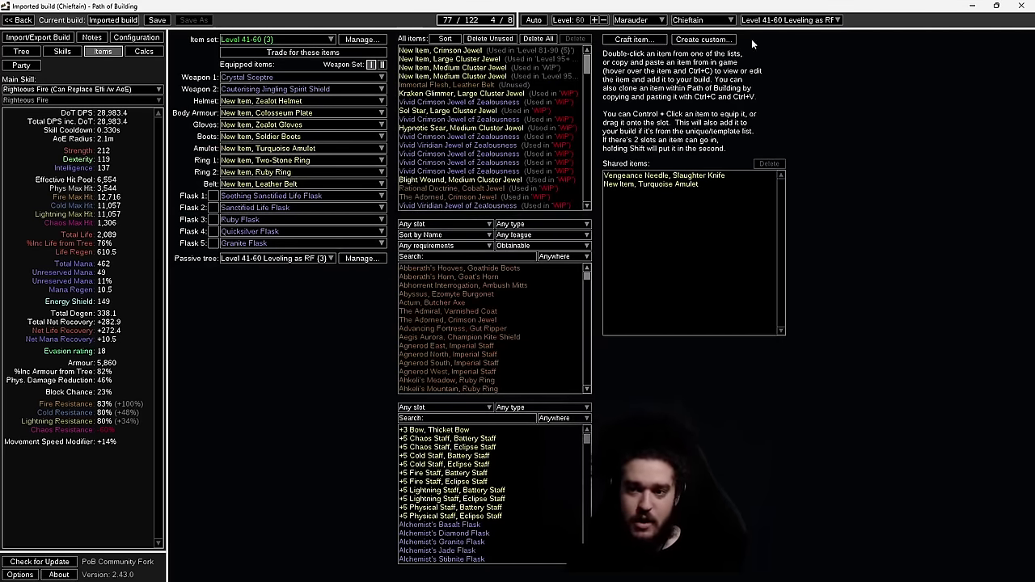
- Switch to Level 61-80 Swapping Purity and inspect its Abyssal Sceptre, shield and armour
click(791, 19)
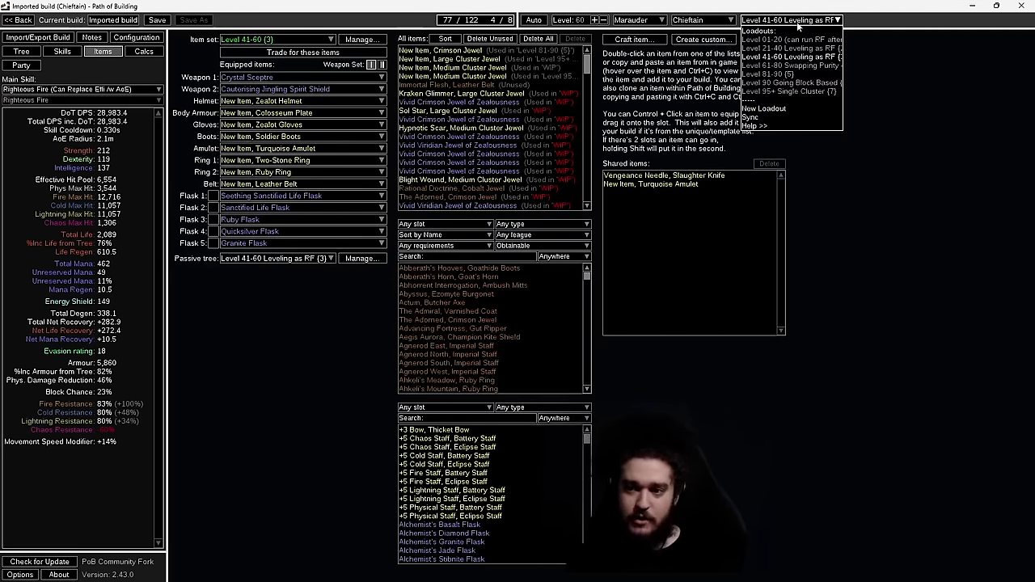
click(786, 66)
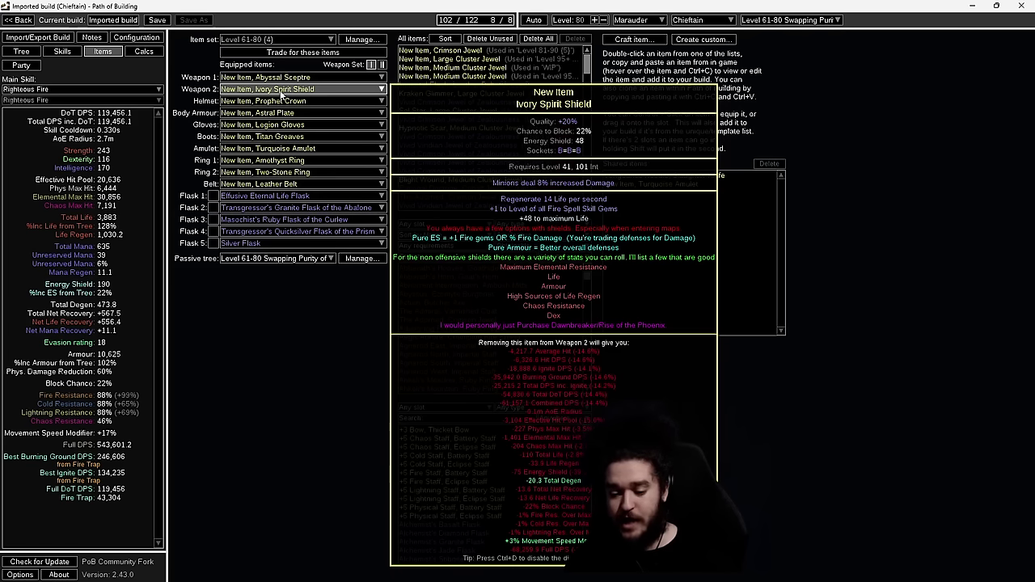
mouse_move(285, 102)
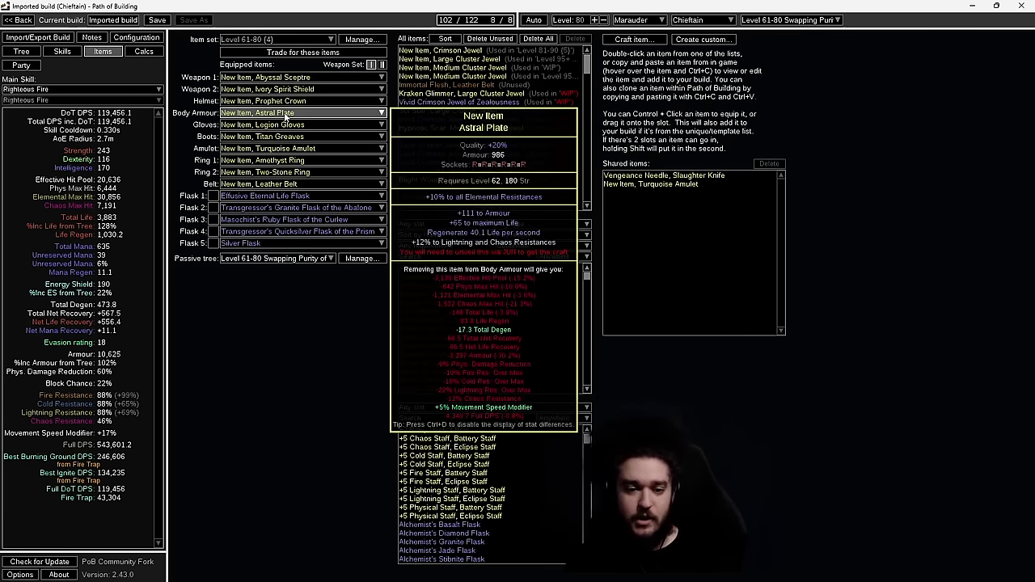
mouse_move(287, 125)
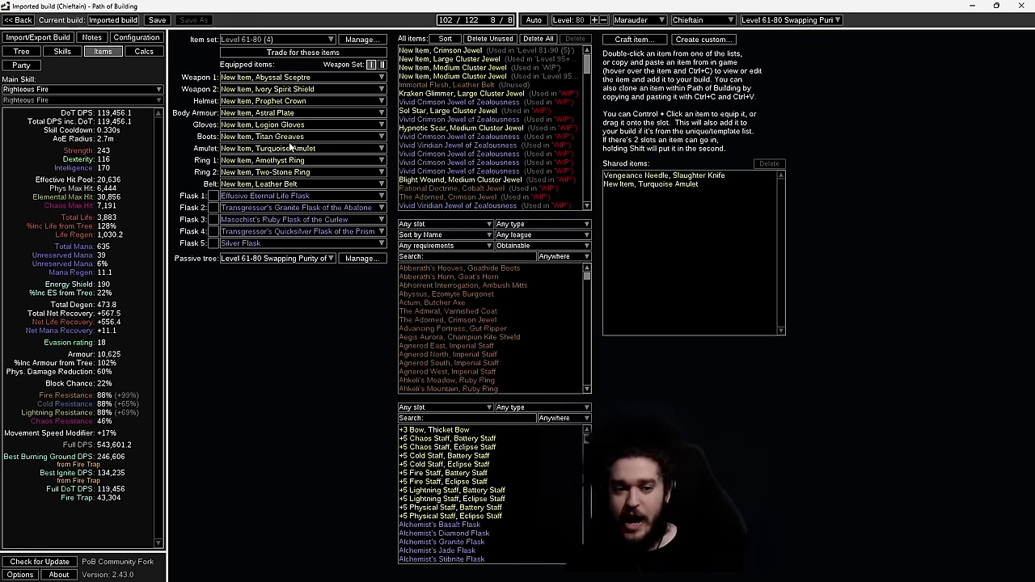
mouse_move(291, 149)
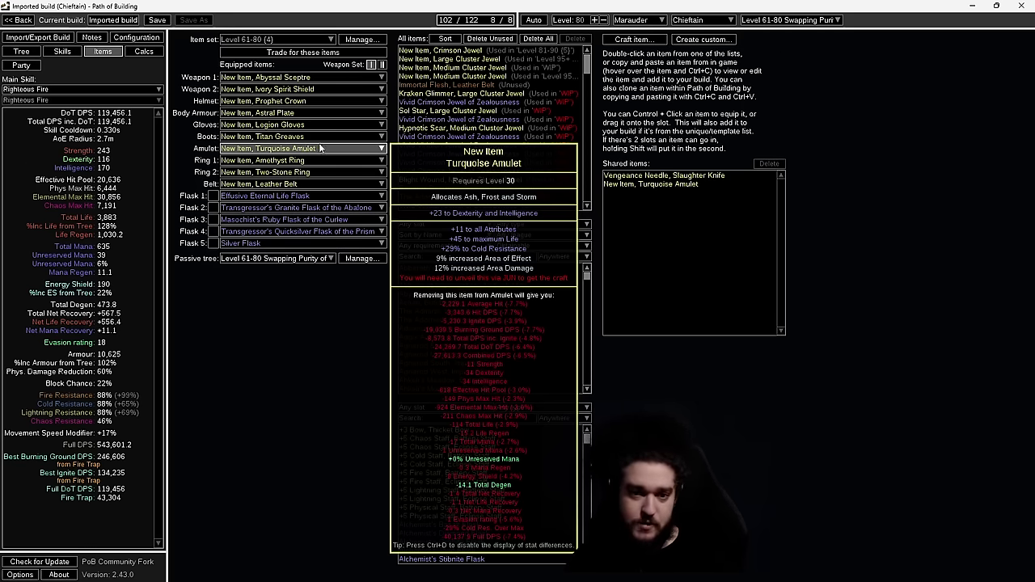
- Switch to the Level 81-90 loadout and look over its level-90 passive tree
click(788, 19)
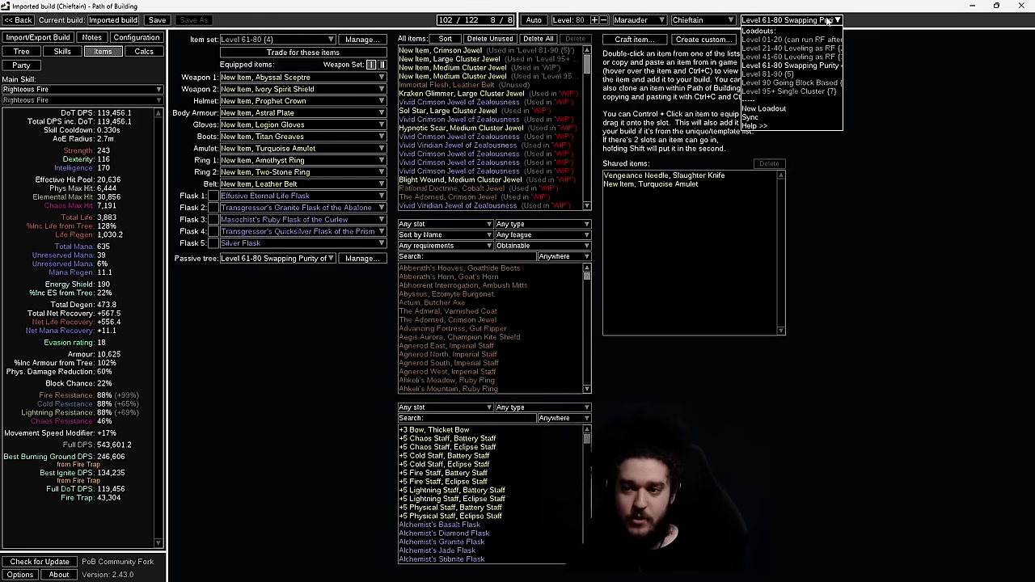
click(804, 72)
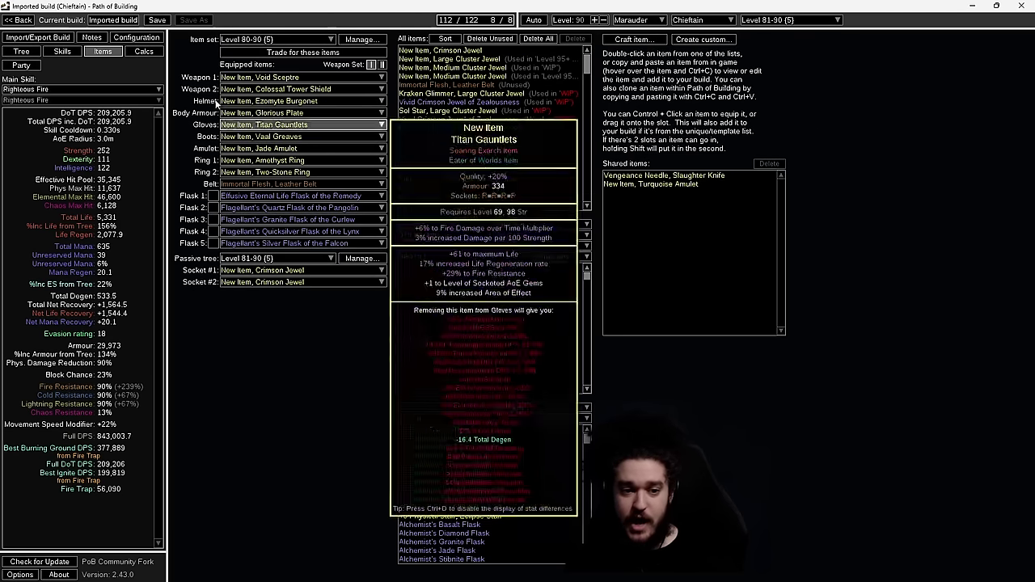
click(18, 52)
drag(563, 255, 461, 179)
scroll(574, 175, down, 1)
scroll(451, 224, up, 2)
scroll(479, 228, down, 2)
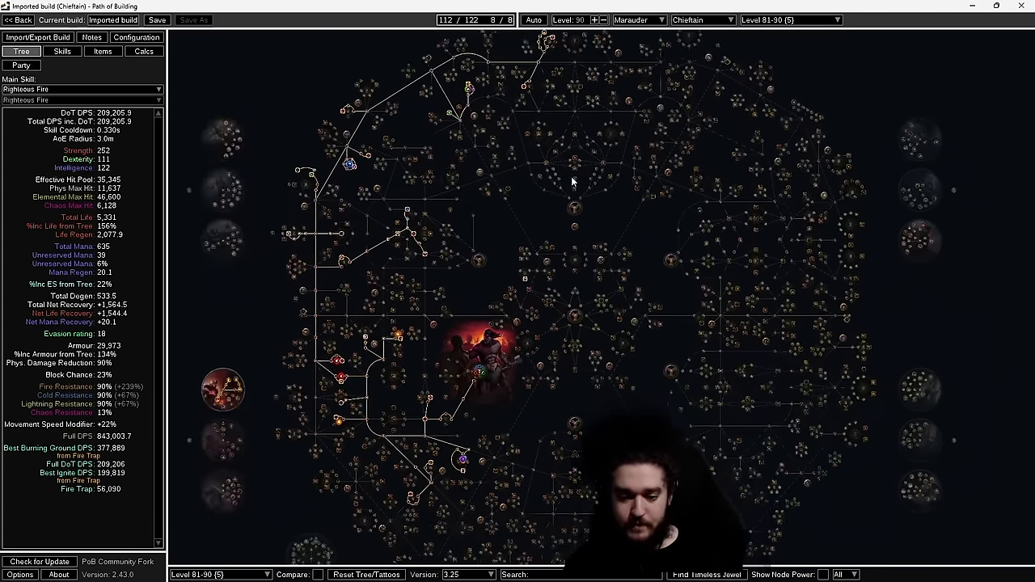
scroll(559, 174, up, 2)
- On Items, test the belt slot and toggle item sets Level 1-20 back to Level 80-90
click(104, 52)
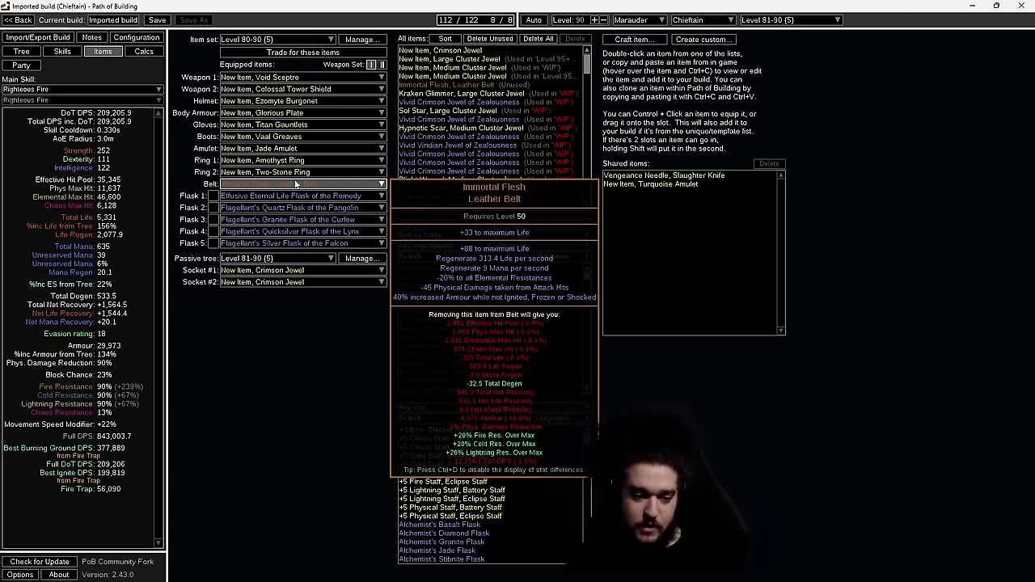
click(270, 184)
click(273, 194)
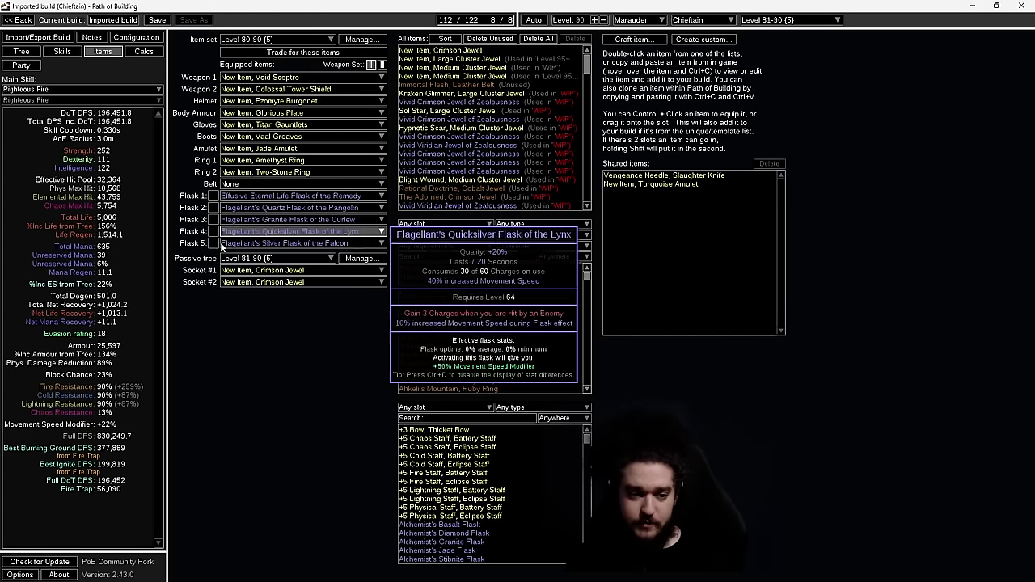
click(267, 184)
click(302, 430)
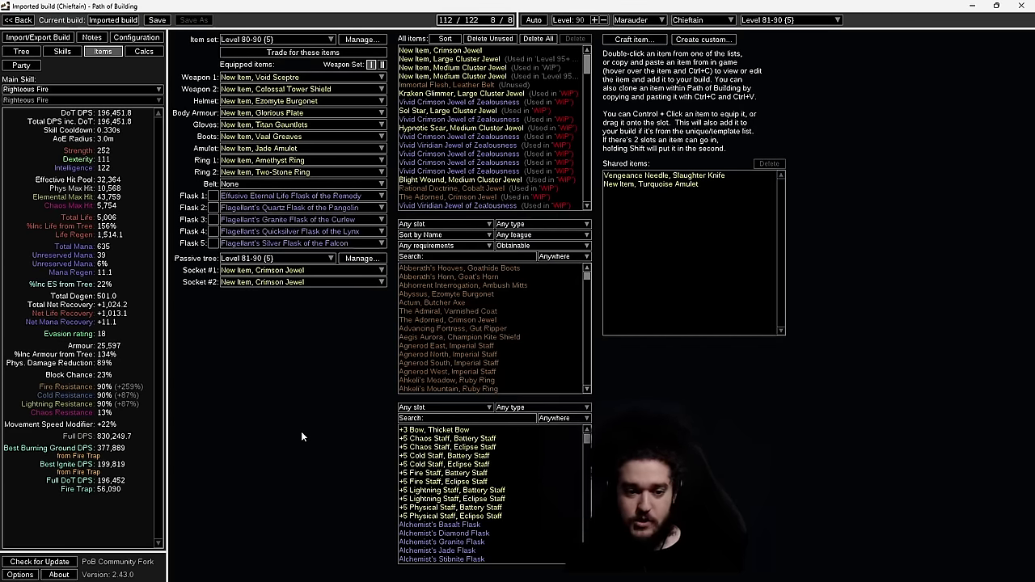
click(275, 39)
click(245, 50)
click(275, 39)
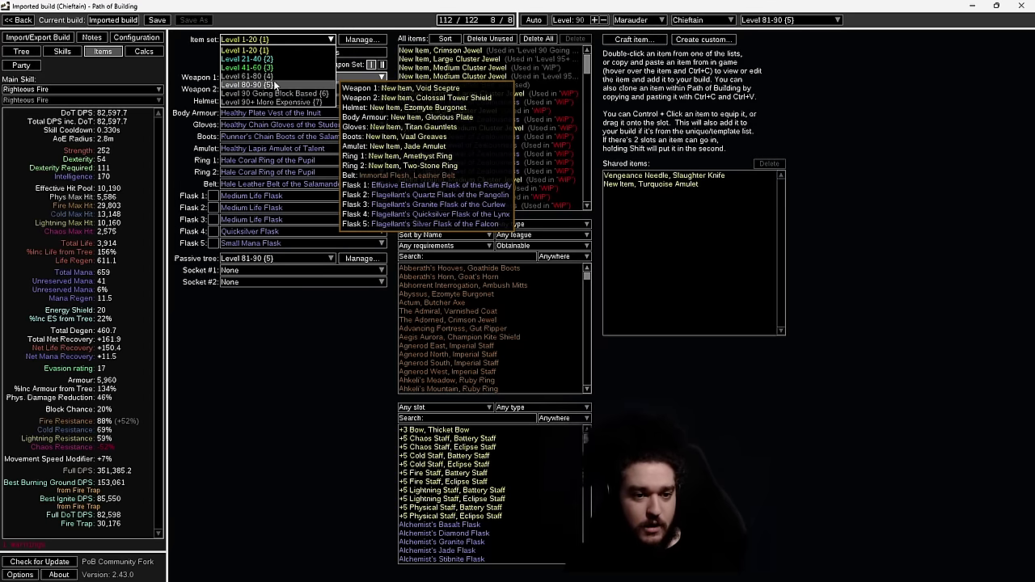
click(275, 84)
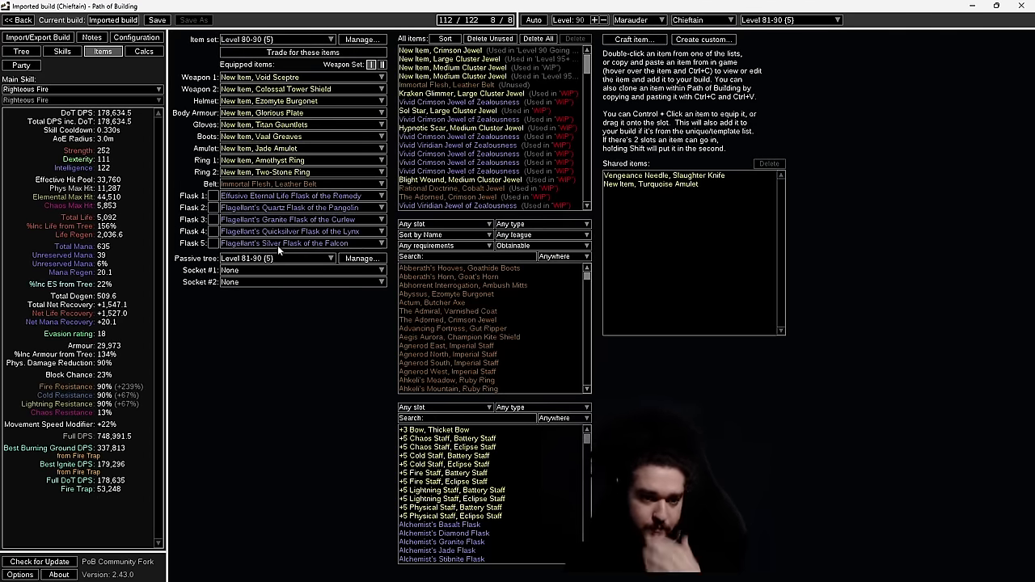
- Step through the socket groups from Purity of Fire and Summon Skitterbots down to Determination
click(75, 52)
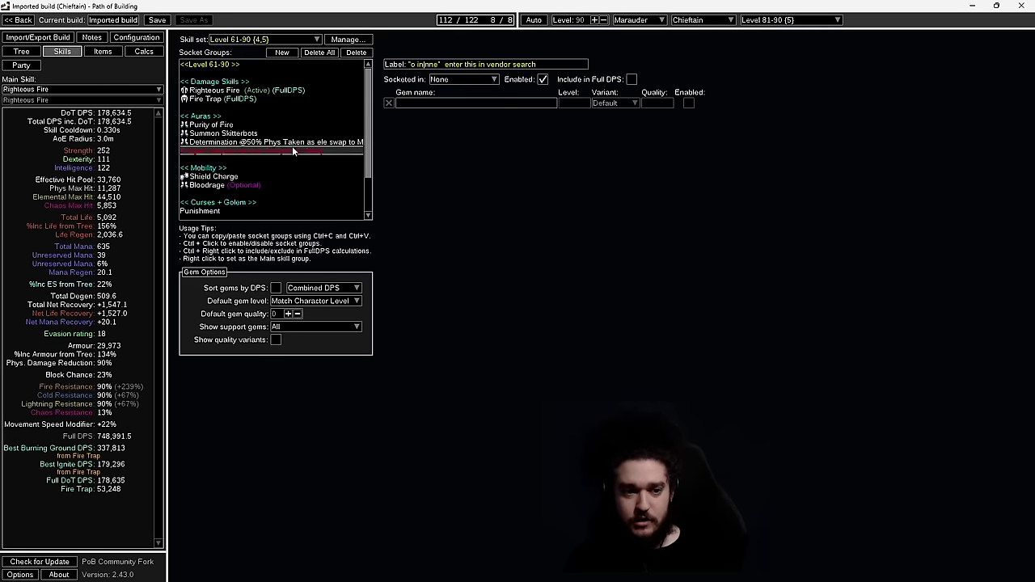
key(Down)
key(Down)
key(Down)
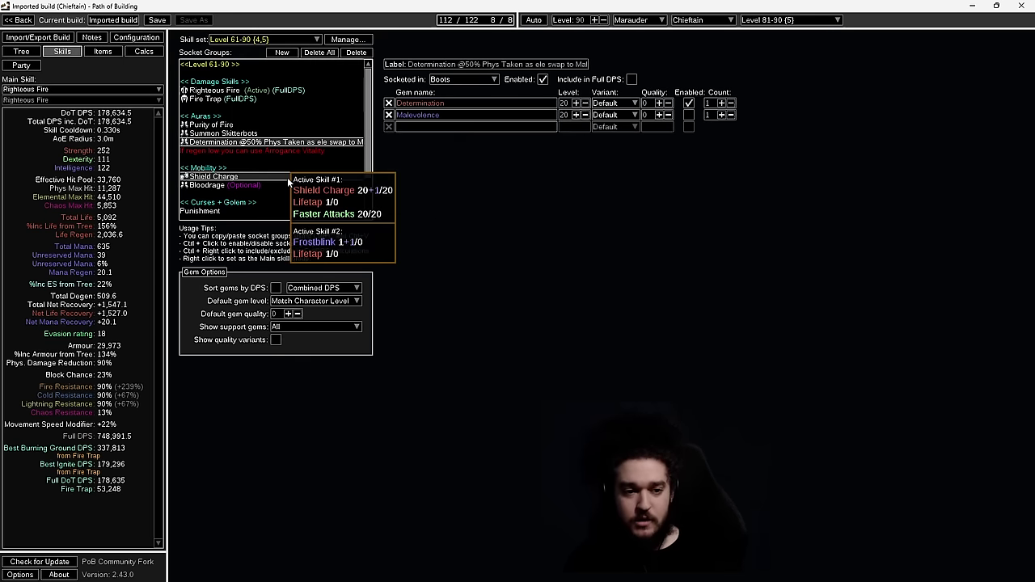
key(Up)
key(Up)
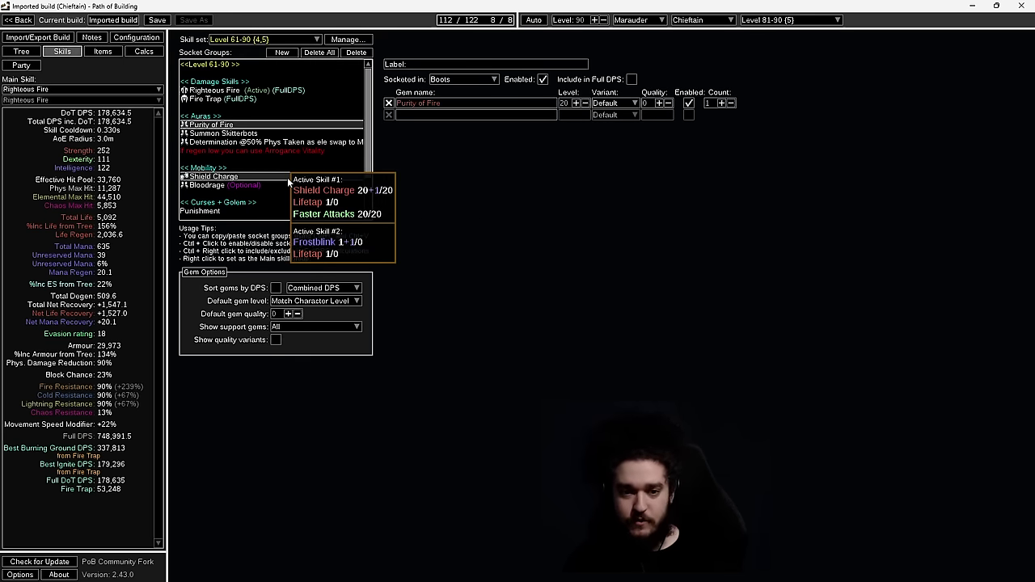
key(Down)
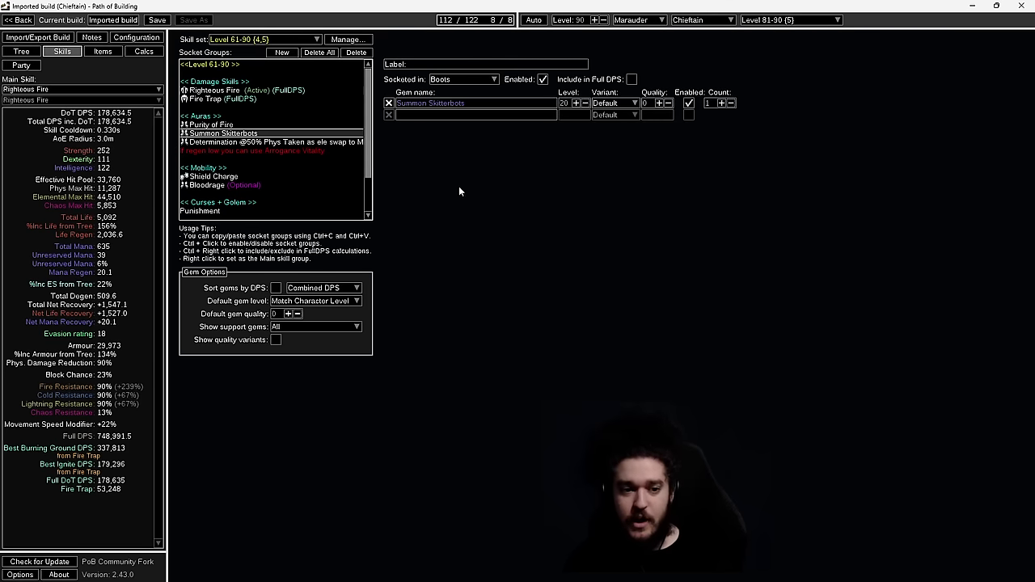
key(Down)
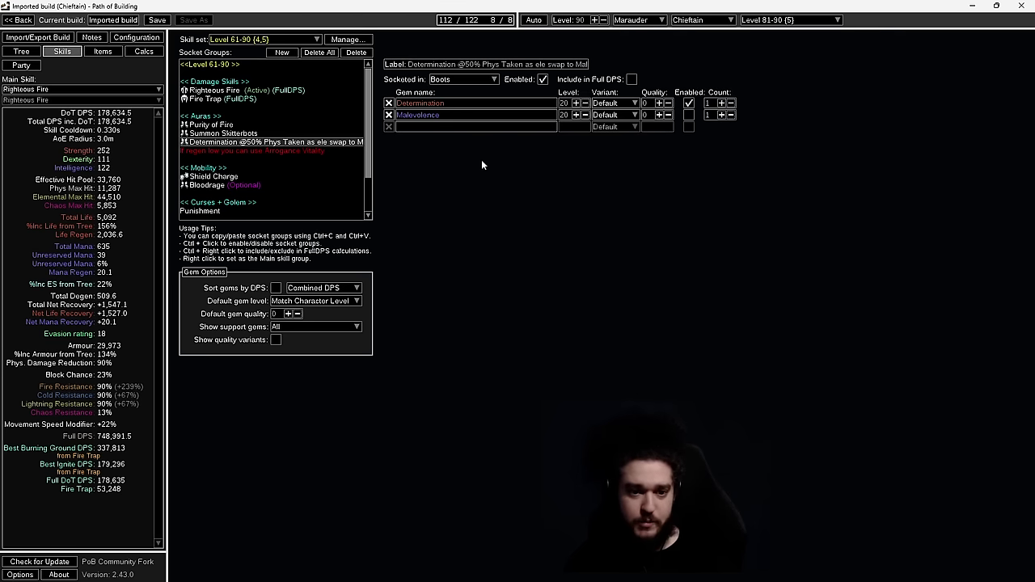
- Check the equipped boots, then inspect the Determination and Malevolence gems in the skill setup
click(98, 51)
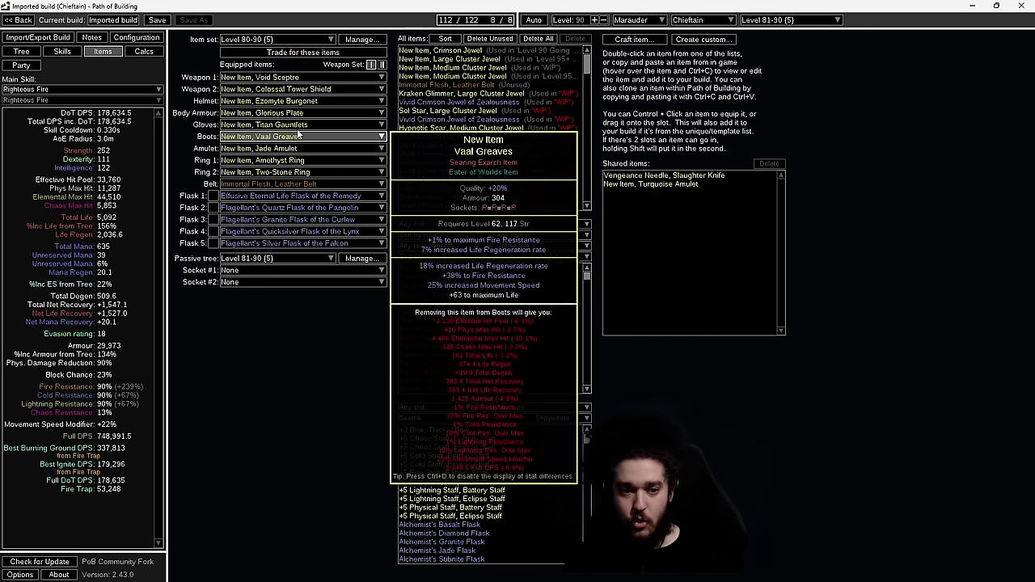
mouse_move(279, 115)
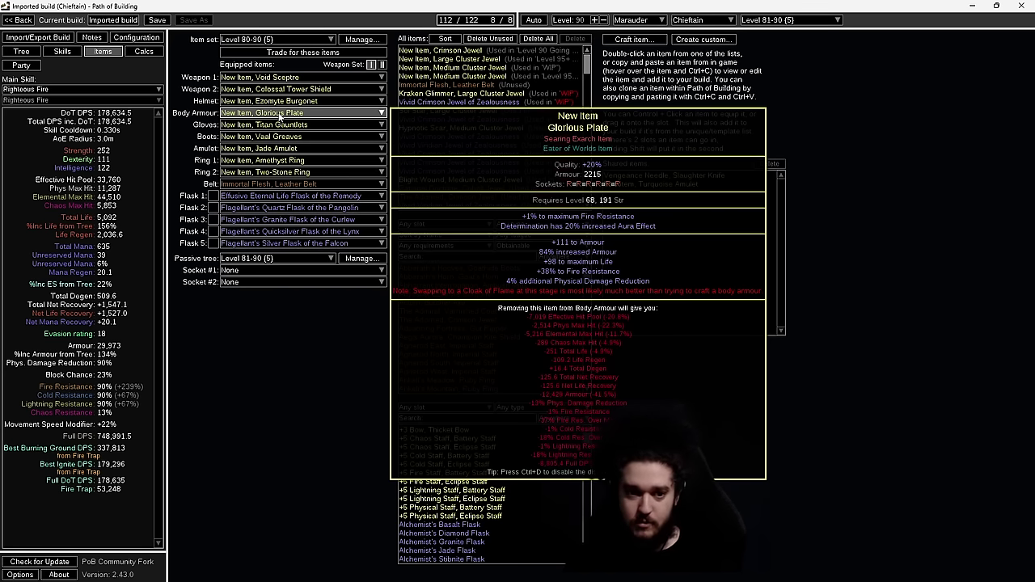
click(62, 51)
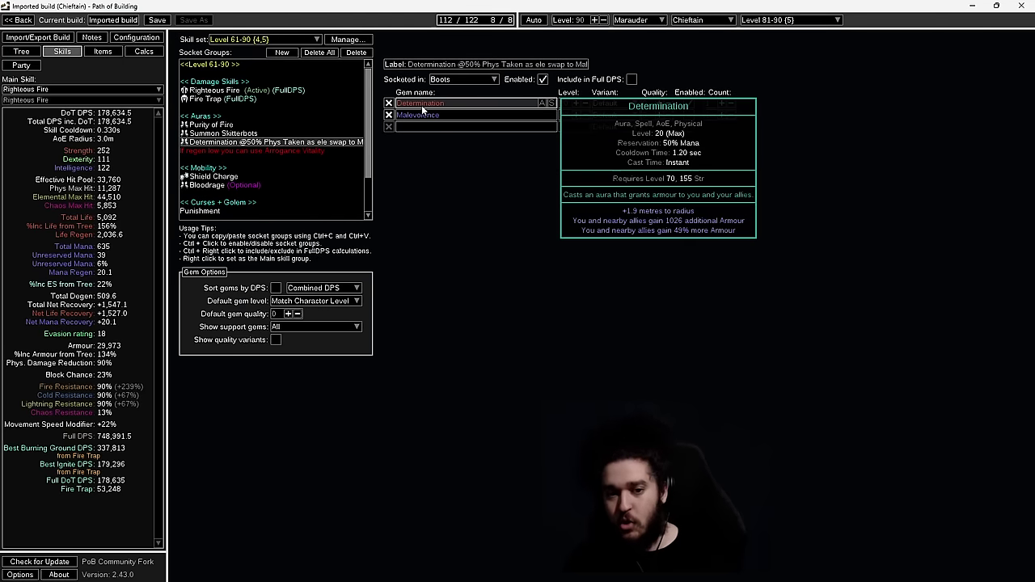
mouse_move(517, 110)
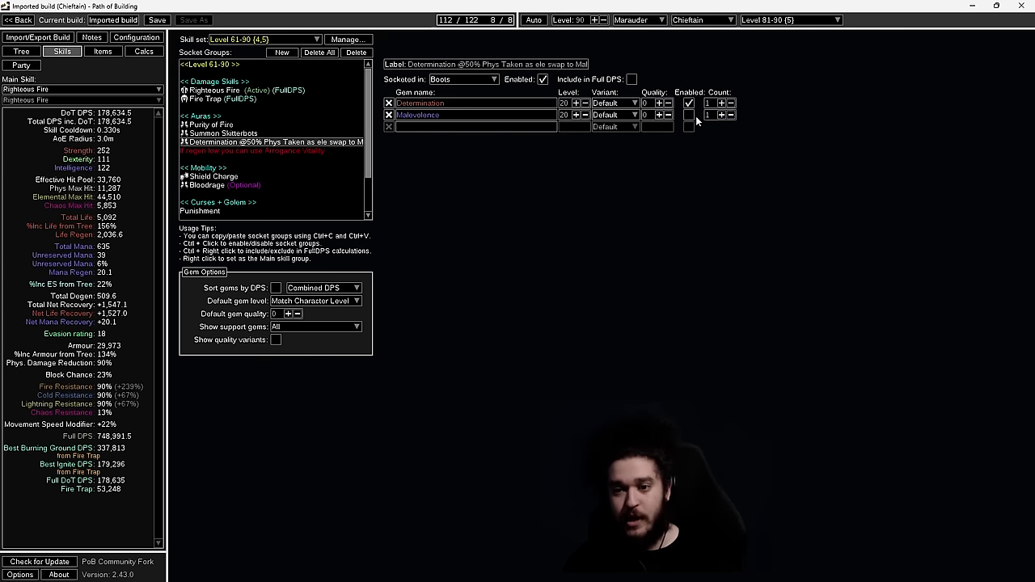
mouse_move(688, 115)
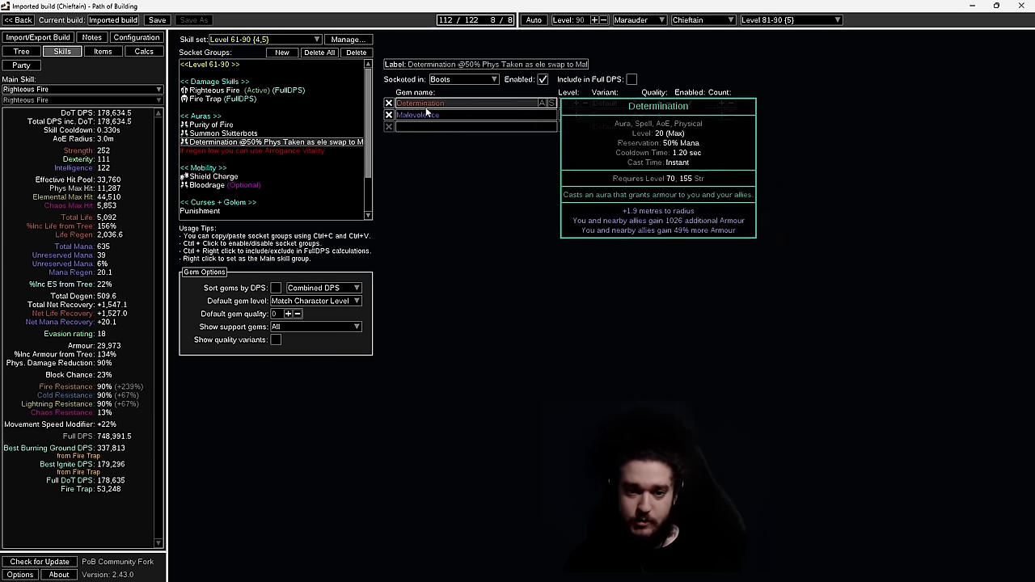
mouse_move(413, 116)
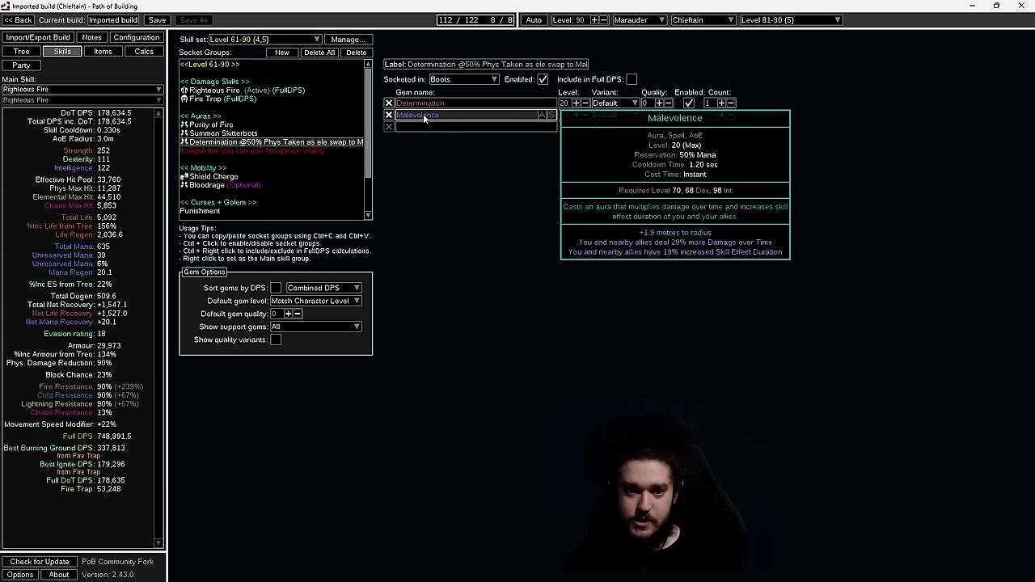
- Go to the Items view and open the Loadouts list to find Level 90 Going Block Based
key(ctrl+1)
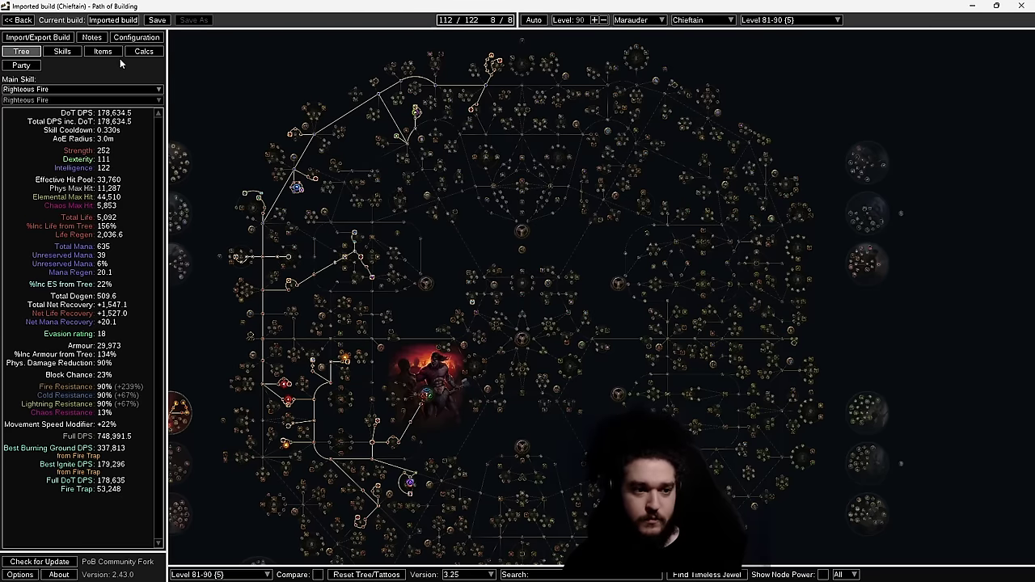
click(118, 57)
click(800, 20)
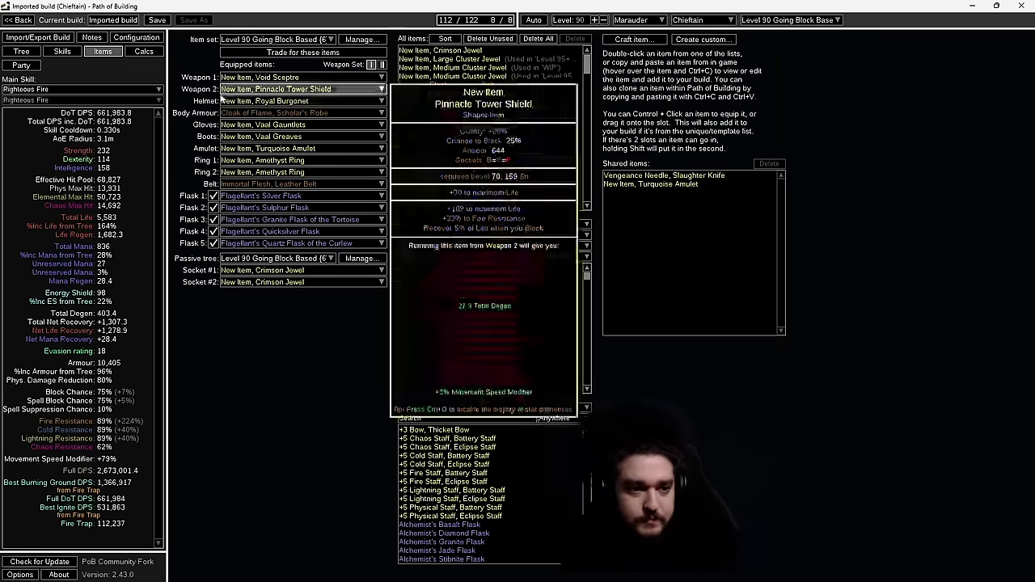
- Zoom into the Level 90 Going Block Based tree and glance at the saved passive tree list
click(21, 51)
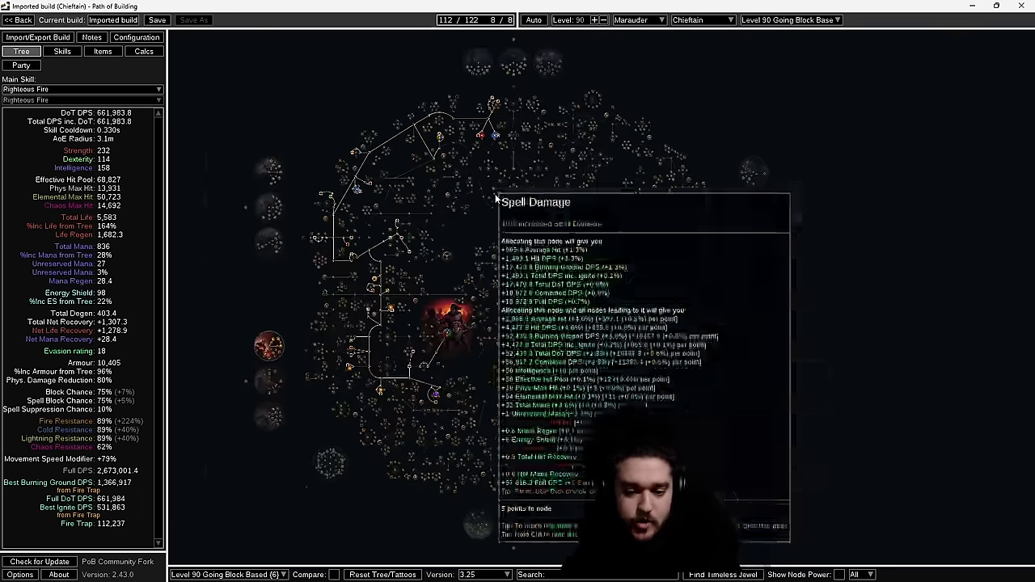
scroll(497, 197, up, 5)
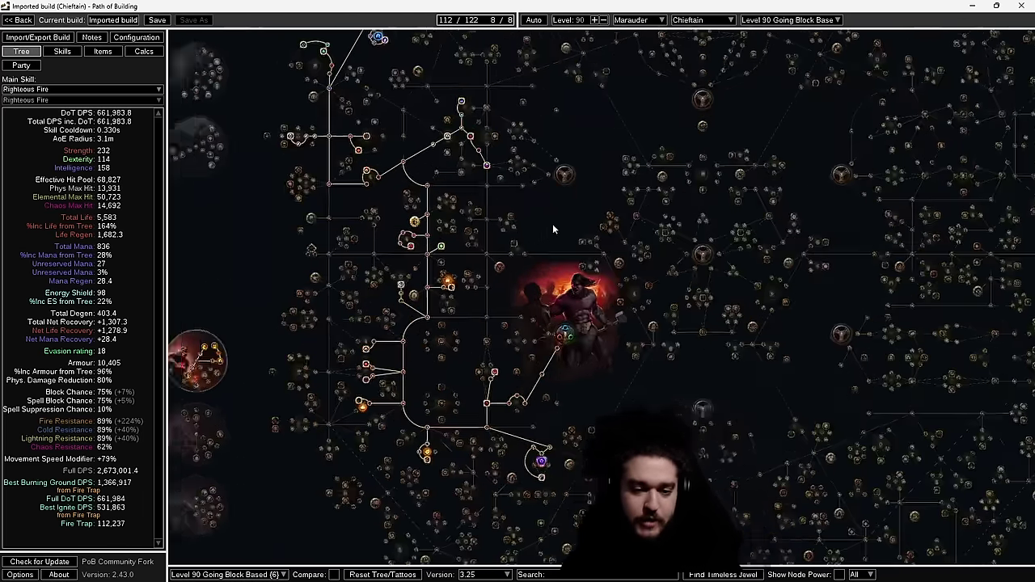
drag(474, 259, 549, 229)
click(232, 575)
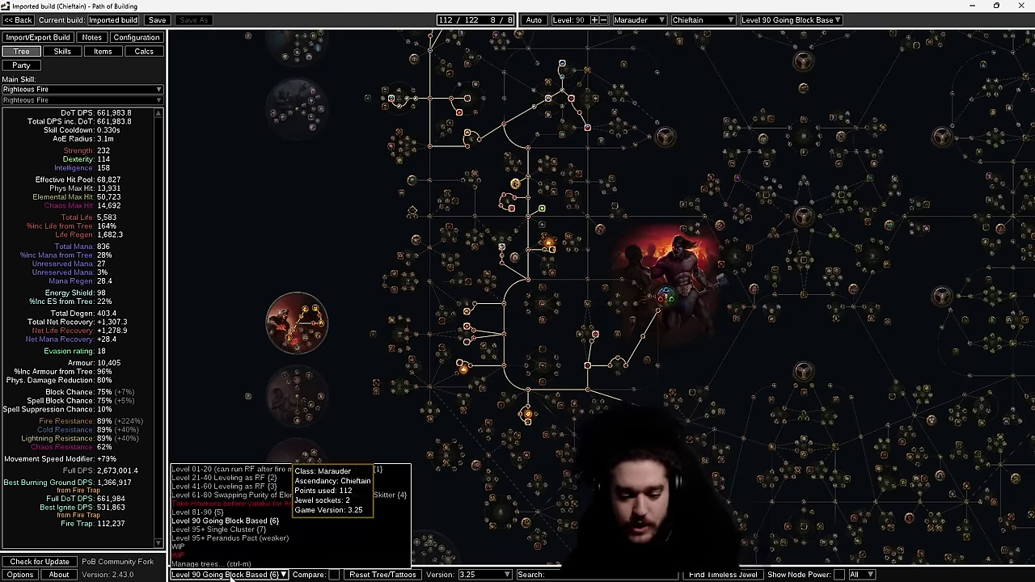
click(224, 521)
- Pan around the block tree's allocated nodes, then view this loadout's equipped gear
drag(531, 369, 504, 481)
drag(610, 284, 533, 273)
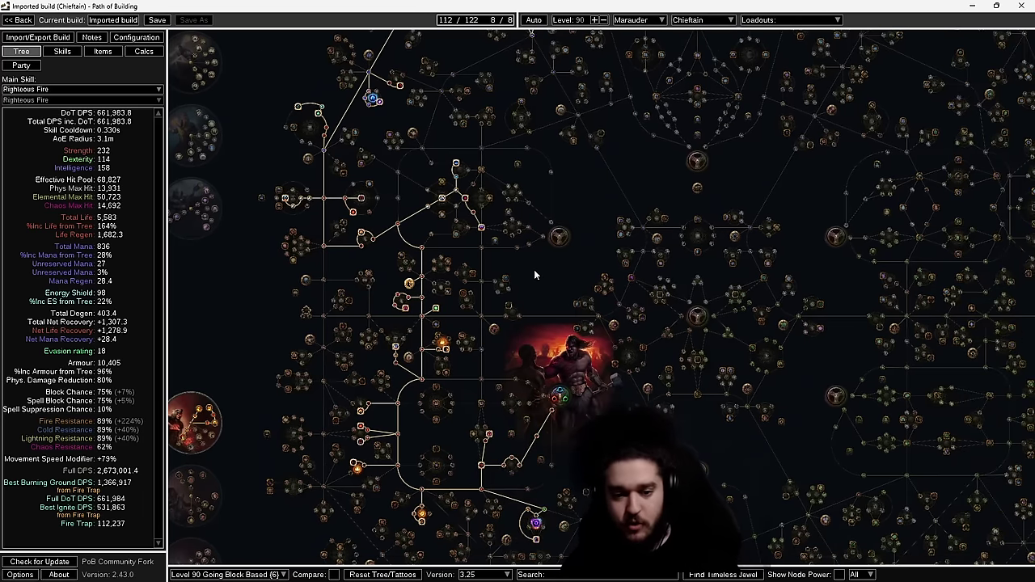
scroll(533, 275, down, 3)
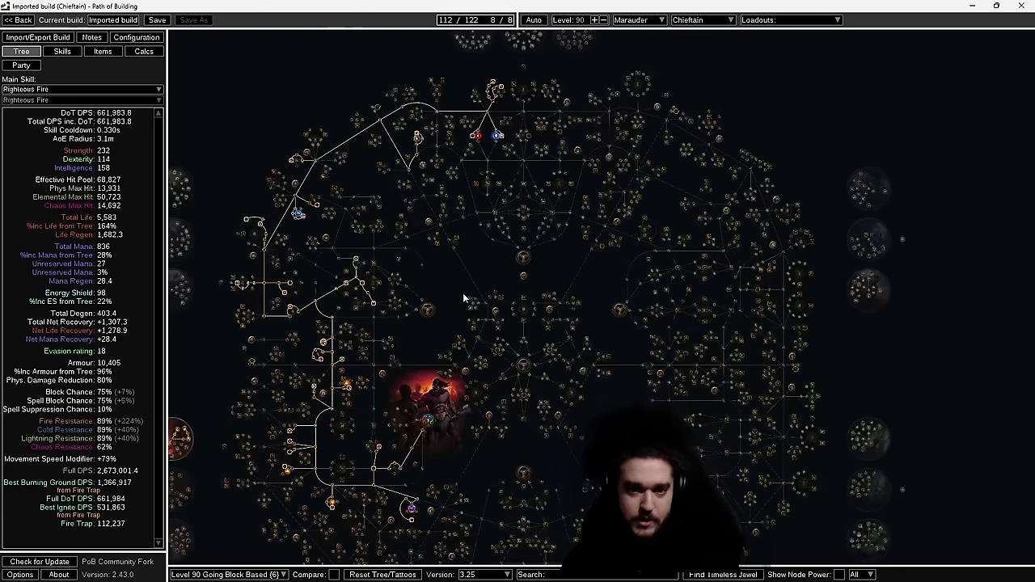
drag(469, 296, 529, 255)
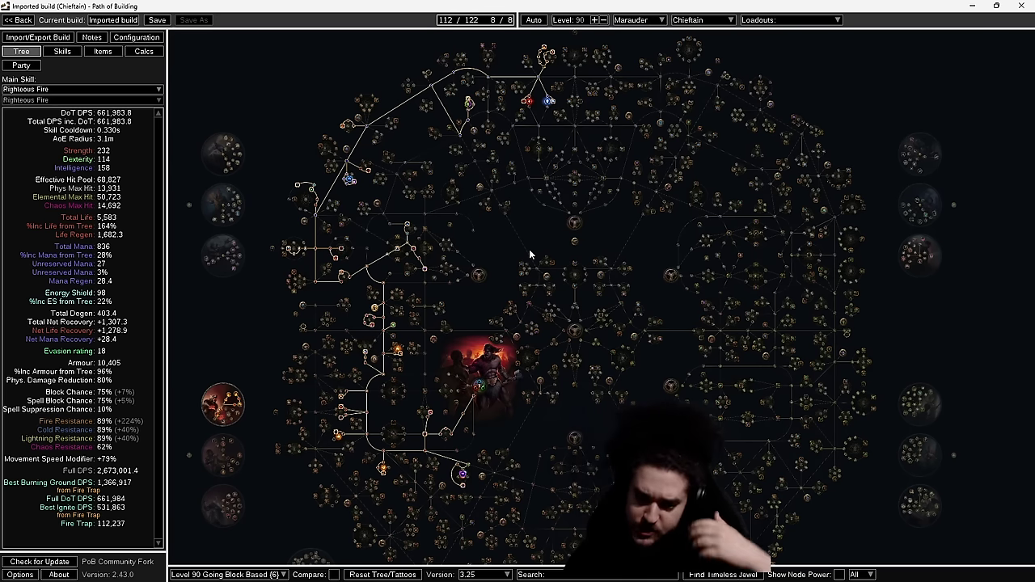
drag(531, 255, 654, 232)
scroll(655, 243, up, 2)
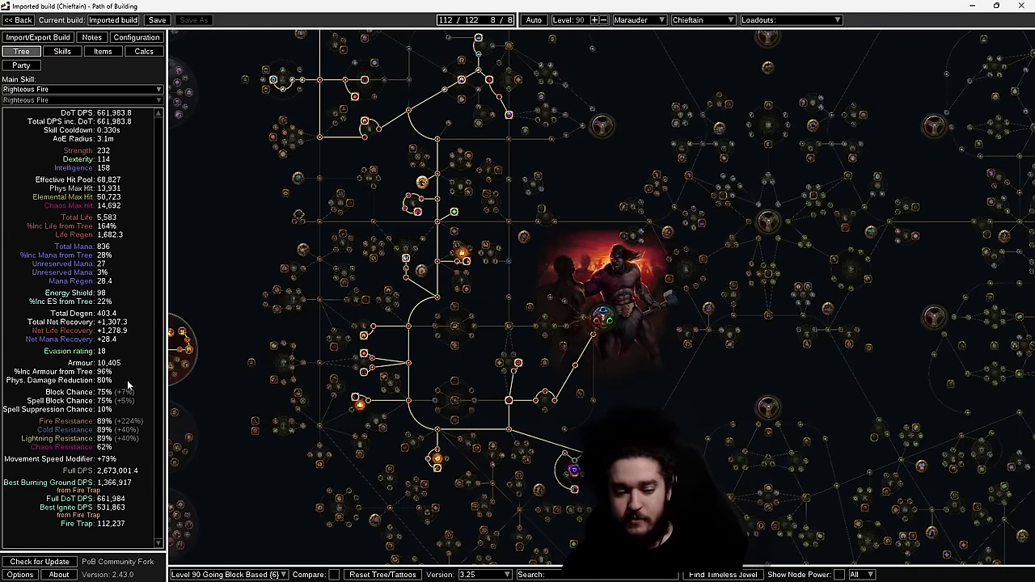
drag(588, 168, 567, 257)
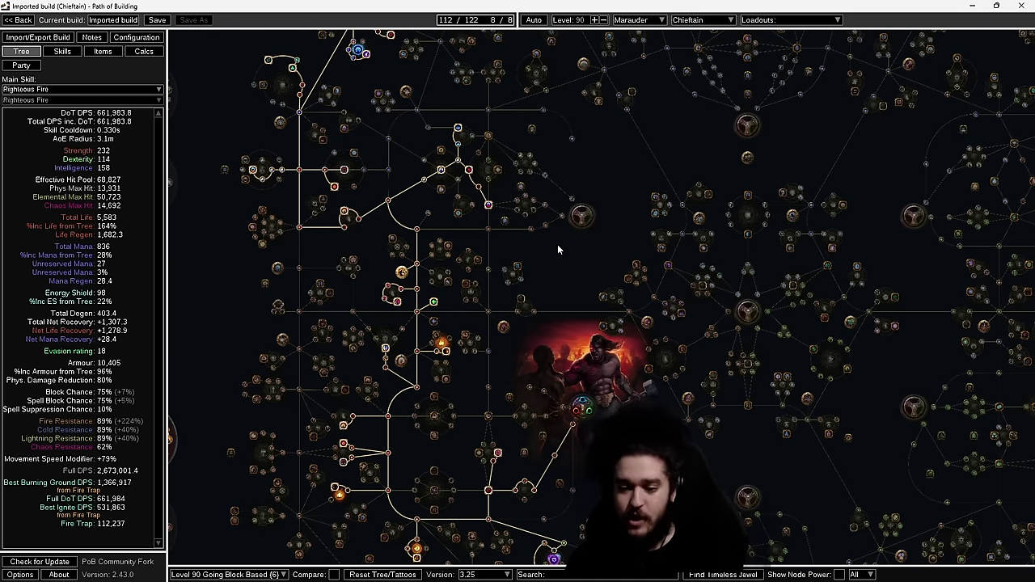
click(103, 51)
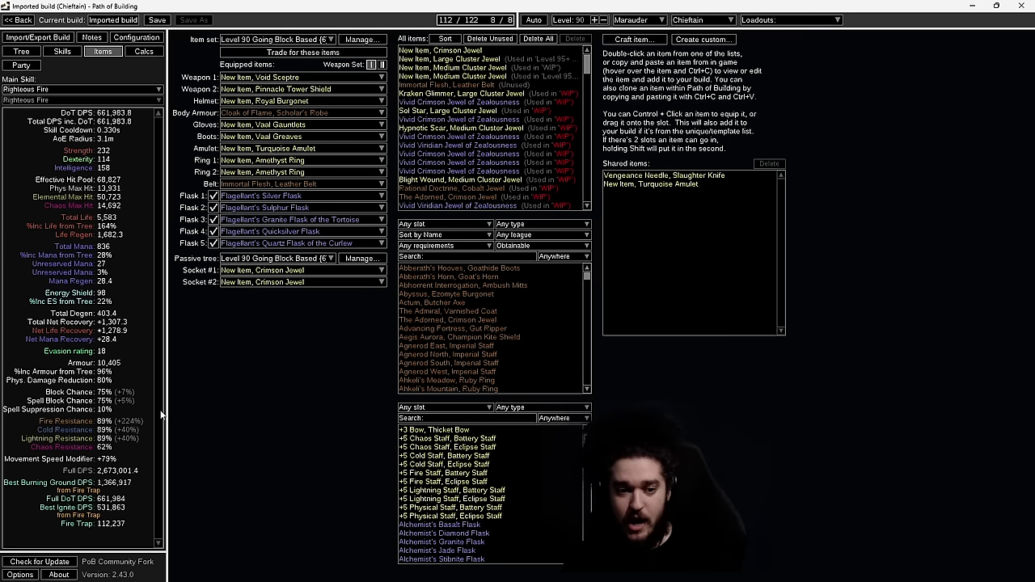
mouse_move(329, 93)
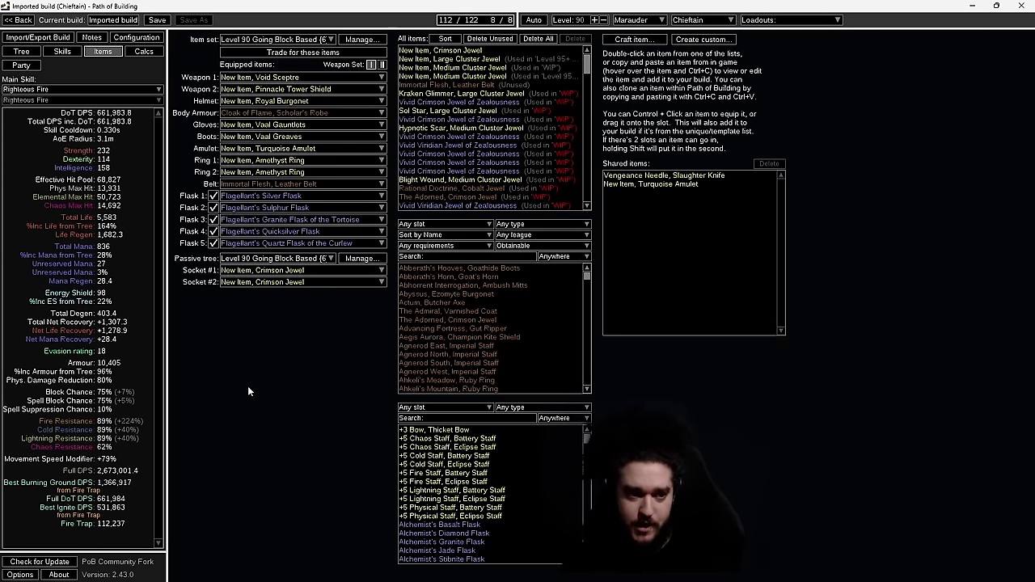
- Unallocate the Block node cluster and the Glancing Blows keystone on the passive tree
click(21, 51)
scroll(457, 335, up, 5)
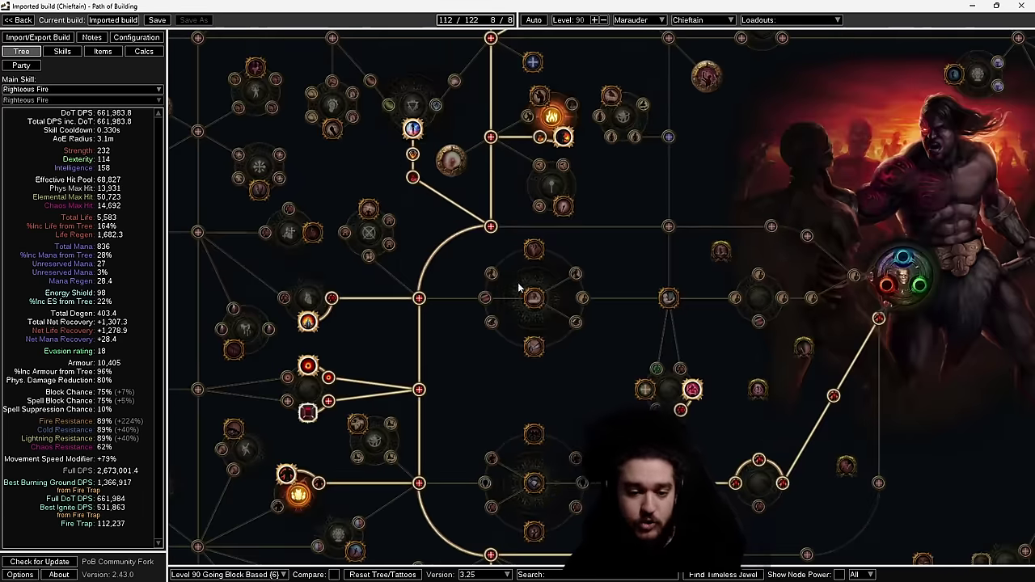
scroll(431, 295, up, 2)
drag(462, 214, 536, 229)
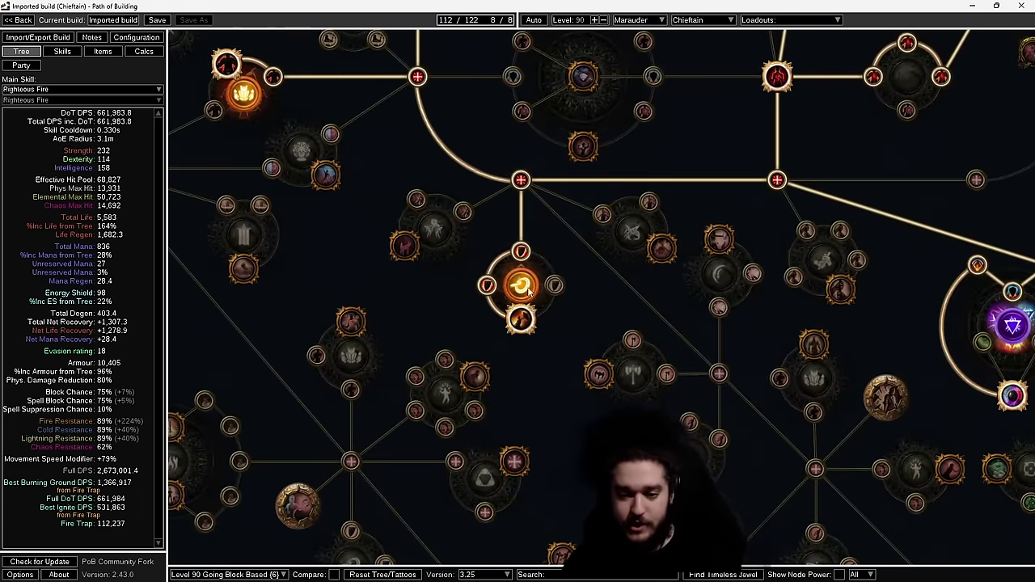
drag(566, 338, 566, 324)
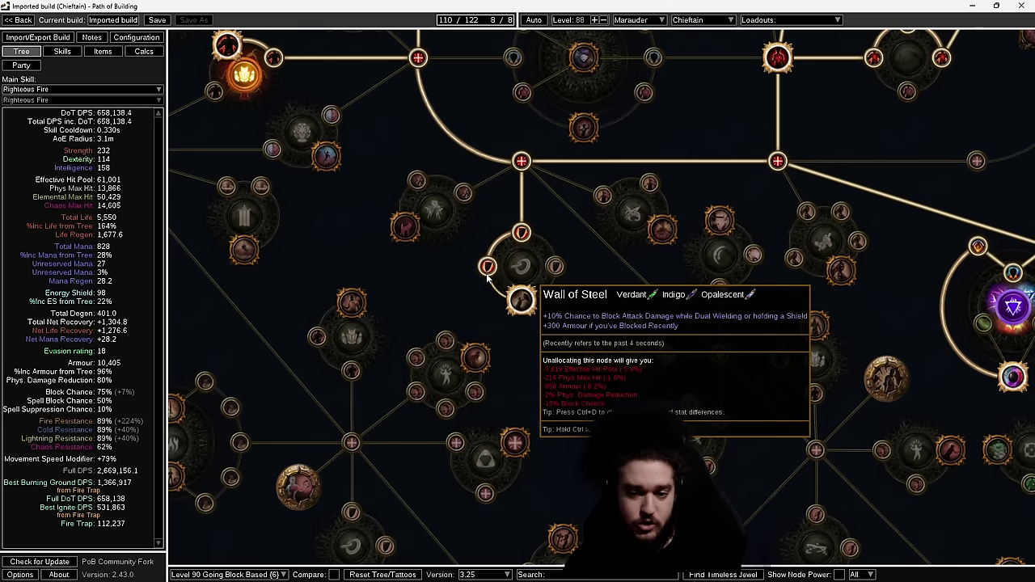
click(520, 232)
scroll(480, 333, down, 4)
scroll(461, 202, up, 3)
click(457, 197)
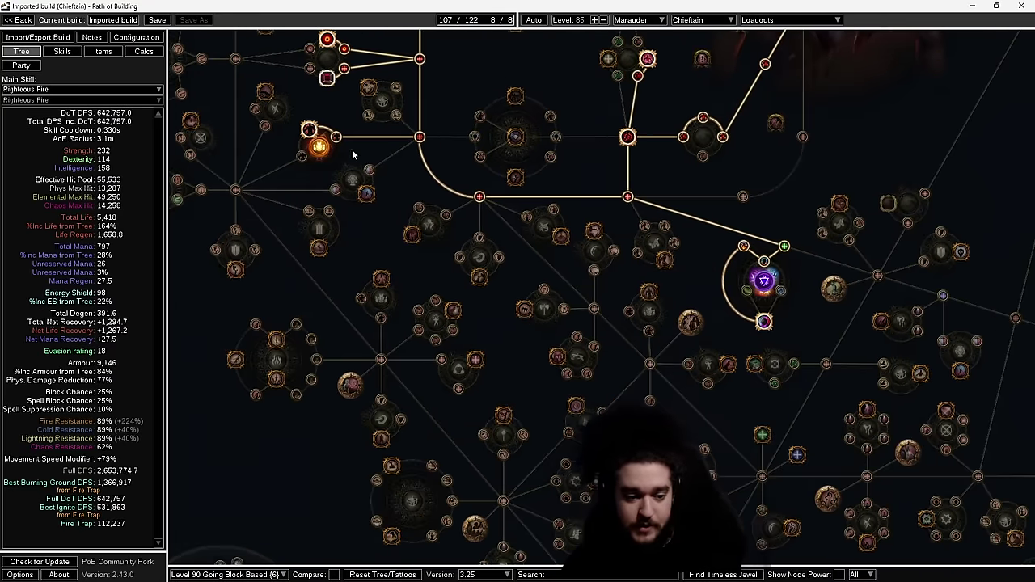
- Disable and then re-enable the Tempest Shield gem in its socket group
click(102, 51)
click(62, 51)
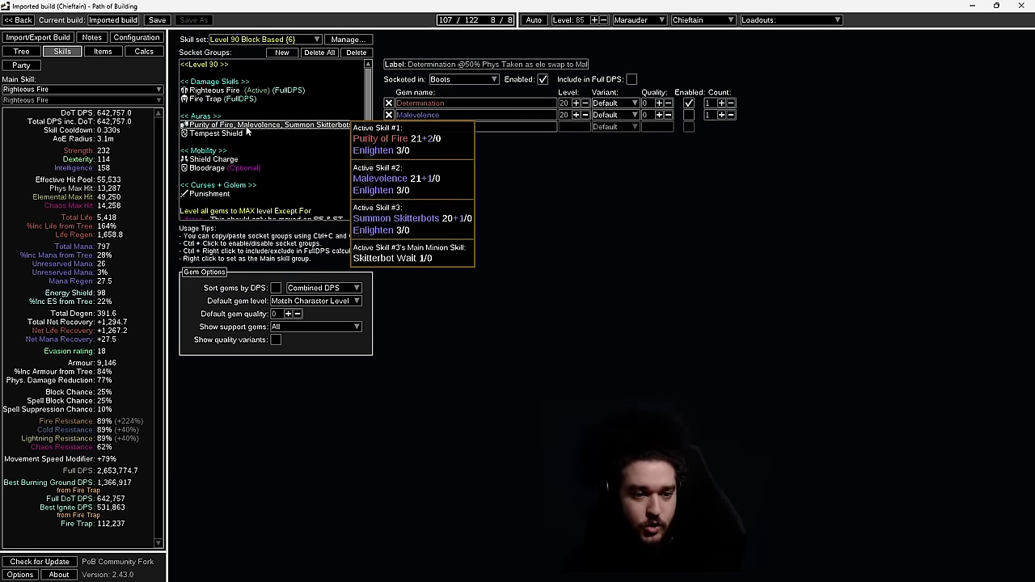
click(217, 133)
click(688, 103)
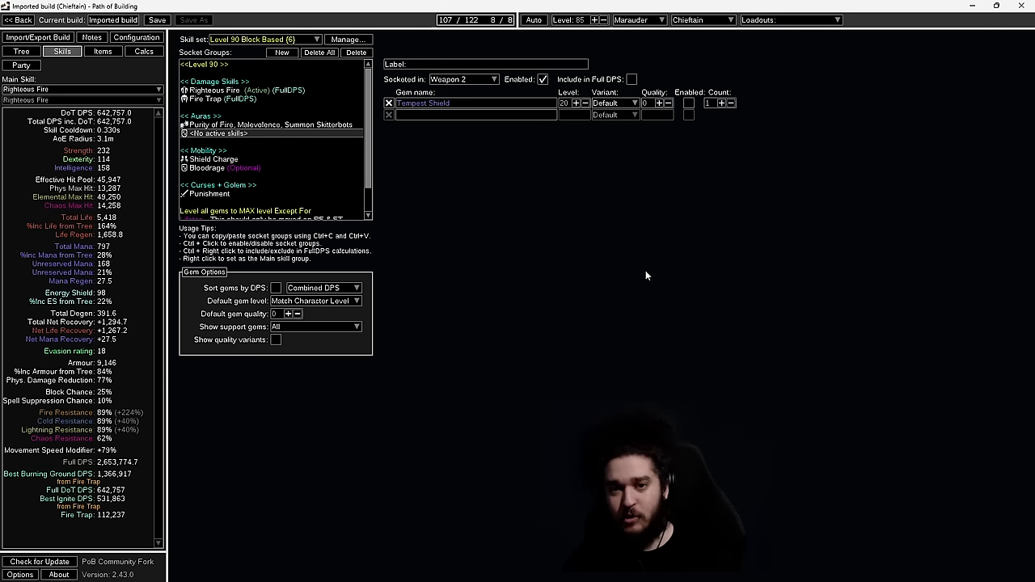
click(688, 102)
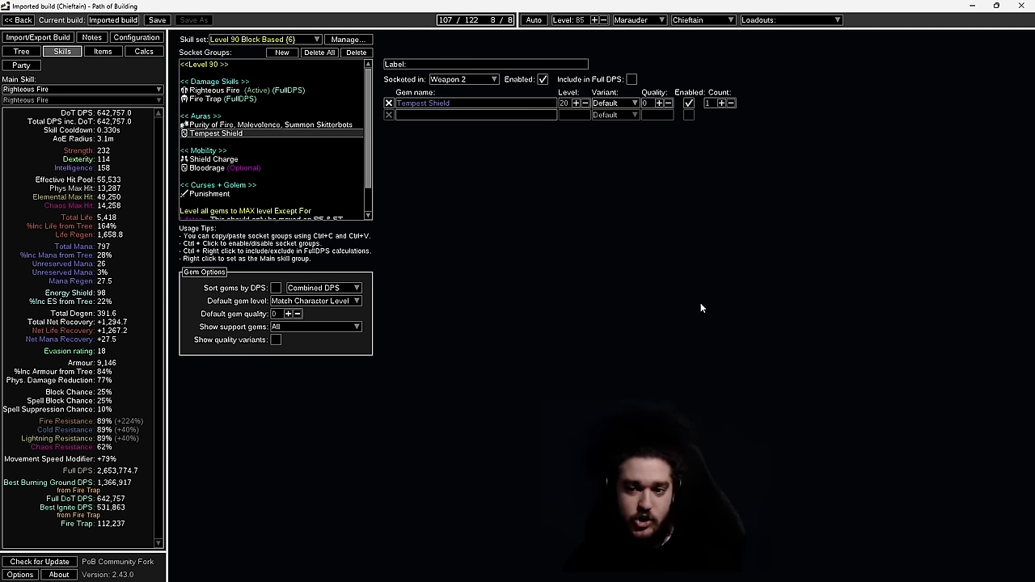
- Reallocate the shield path and Wall of Steel, picking the spell-block-per-attack-block Block Mastery
click(21, 51)
scroll(440, 202, up, 3)
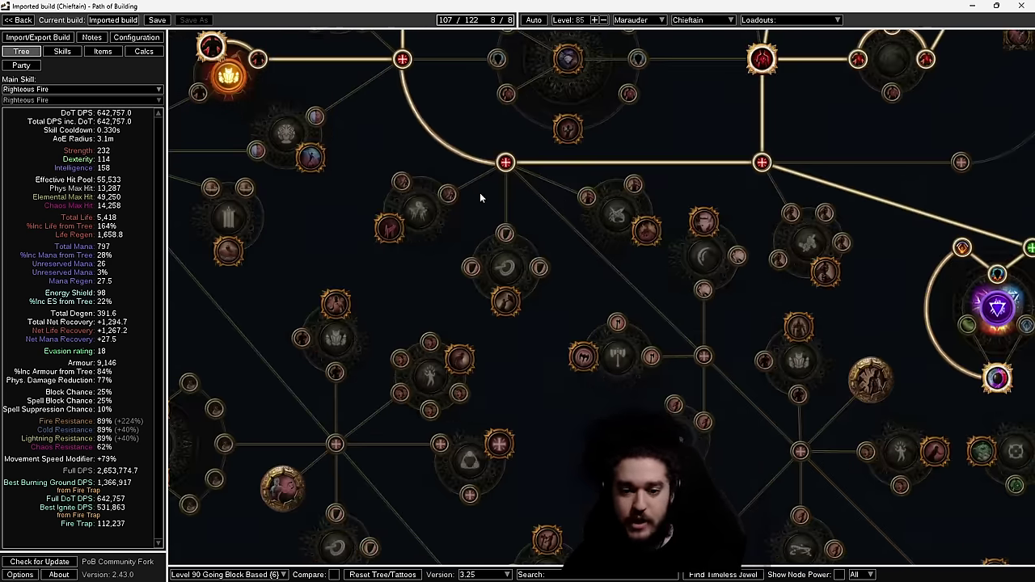
click(505, 234)
click(504, 301)
drag(450, 319, 455, 294)
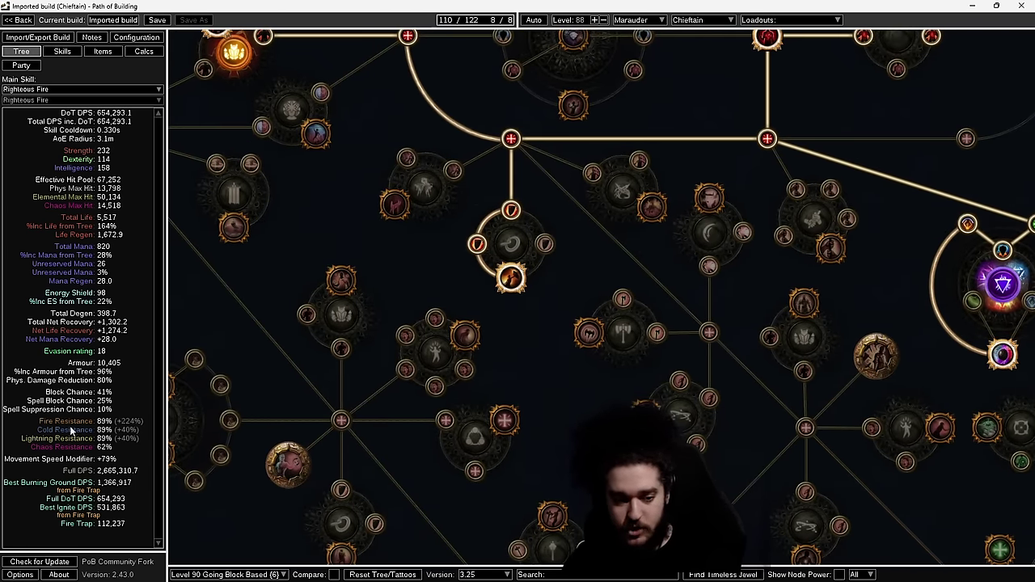
click(507, 247)
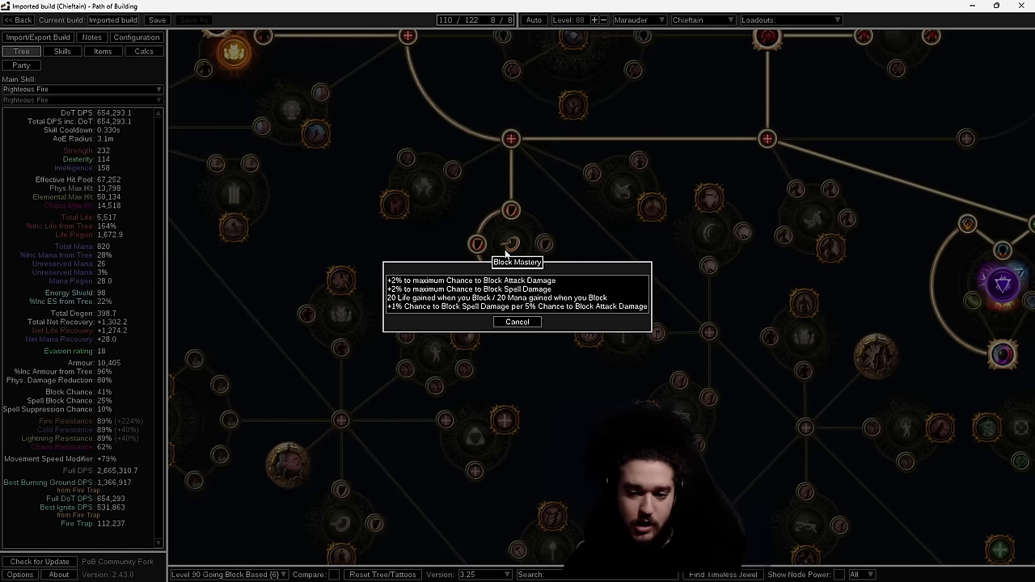
click(463, 307)
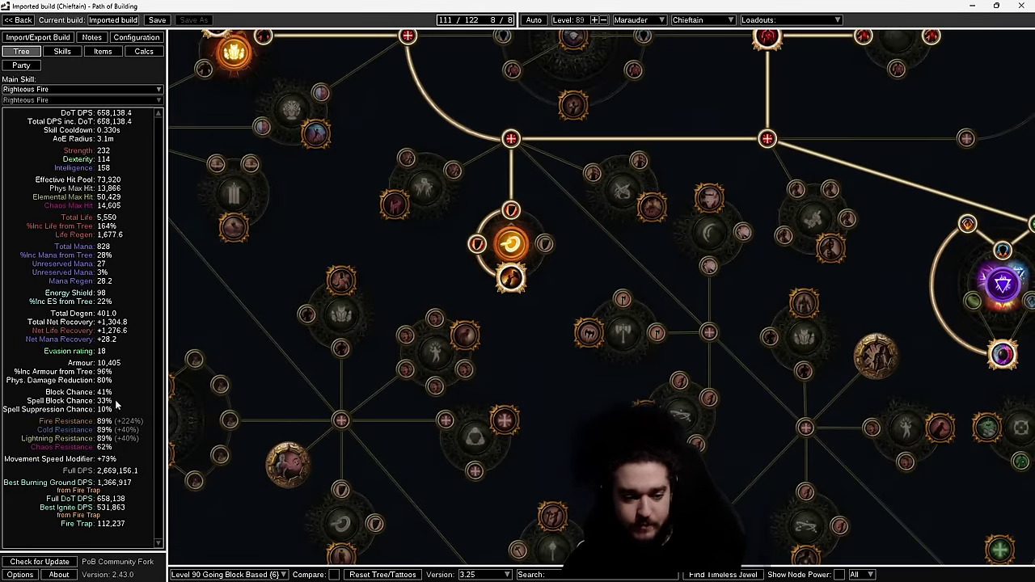
- Reallocate the Glancing Blows keystone and recentre the tree on the Marauder portrait
scroll(422, 355, down, 4)
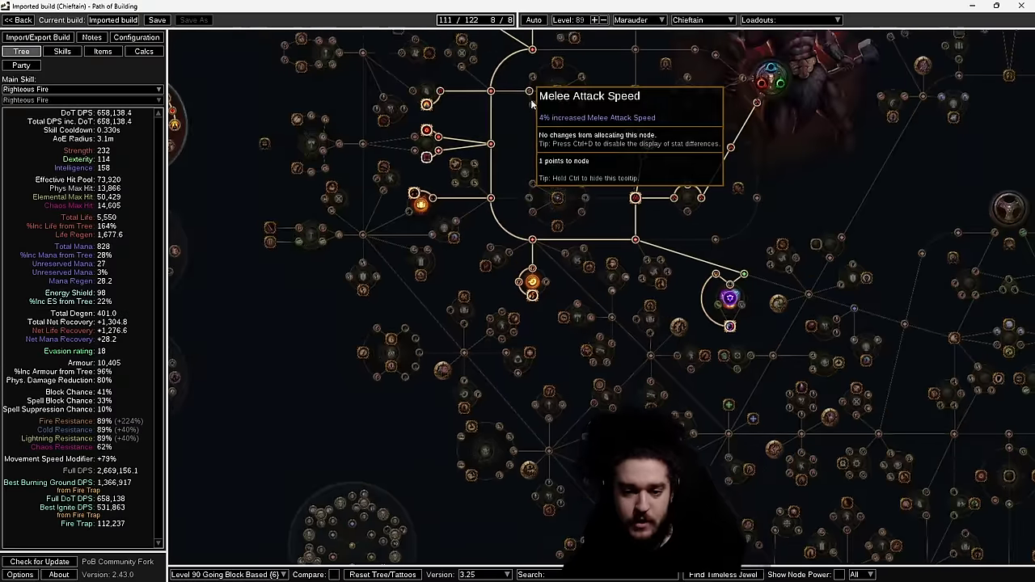
drag(532, 107, 508, 342)
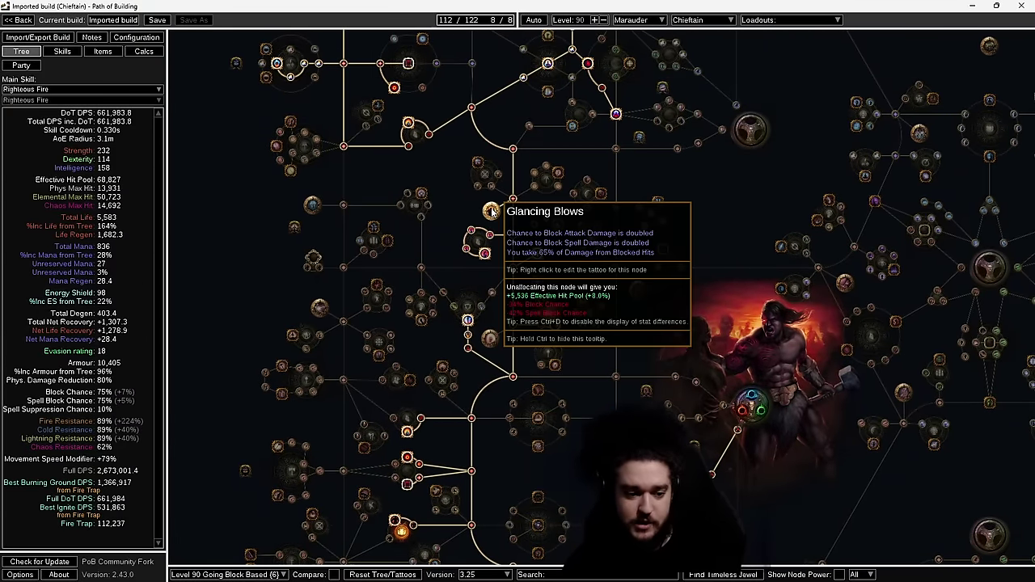
click(492, 213)
drag(534, 453, 485, 174)
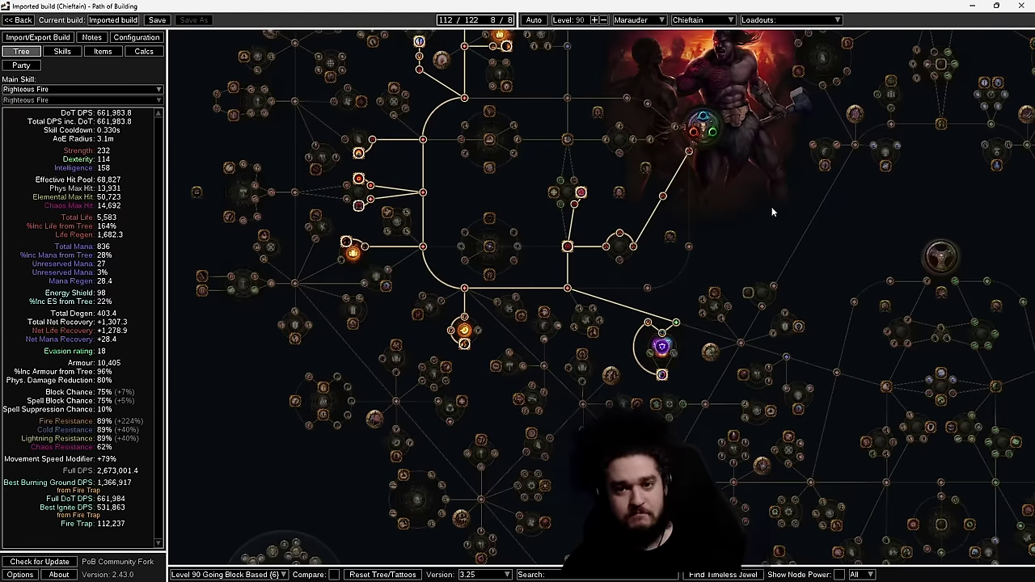
drag(771, 206, 698, 316)
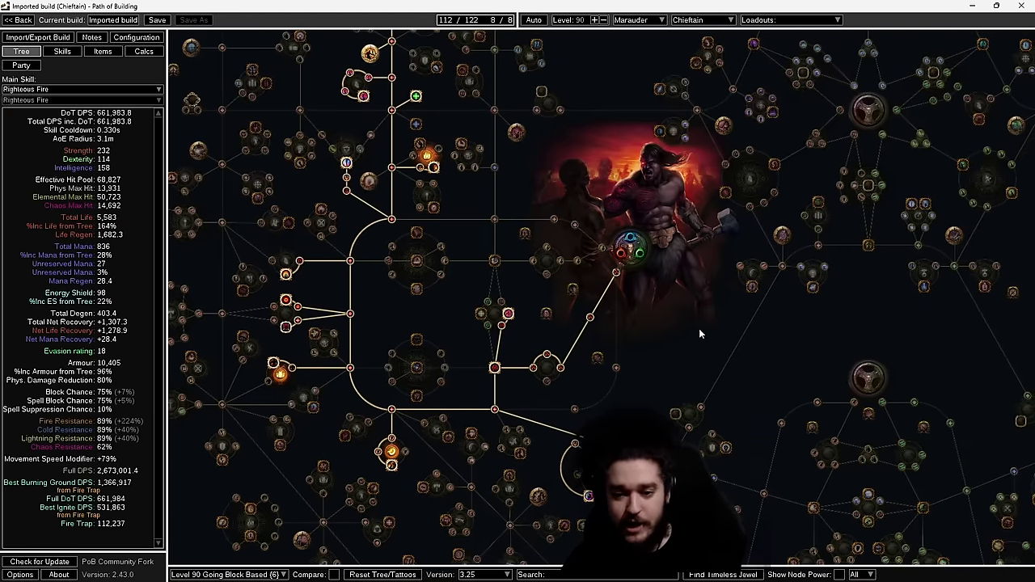
drag(620, 186, 594, 374)
drag(575, 331, 559, 280)
- Zoom and pan around the tree to inspect the allocated block nodes
scroll(557, 274, down, 3)
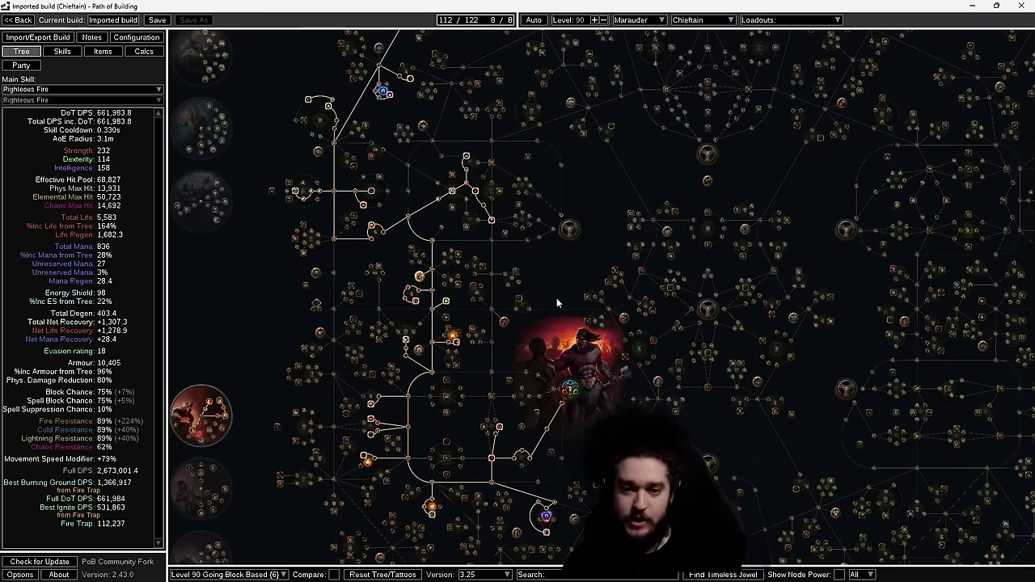
scroll(485, 289, down, 1)
scroll(460, 331, up, 3)
scroll(458, 326, down, 2)
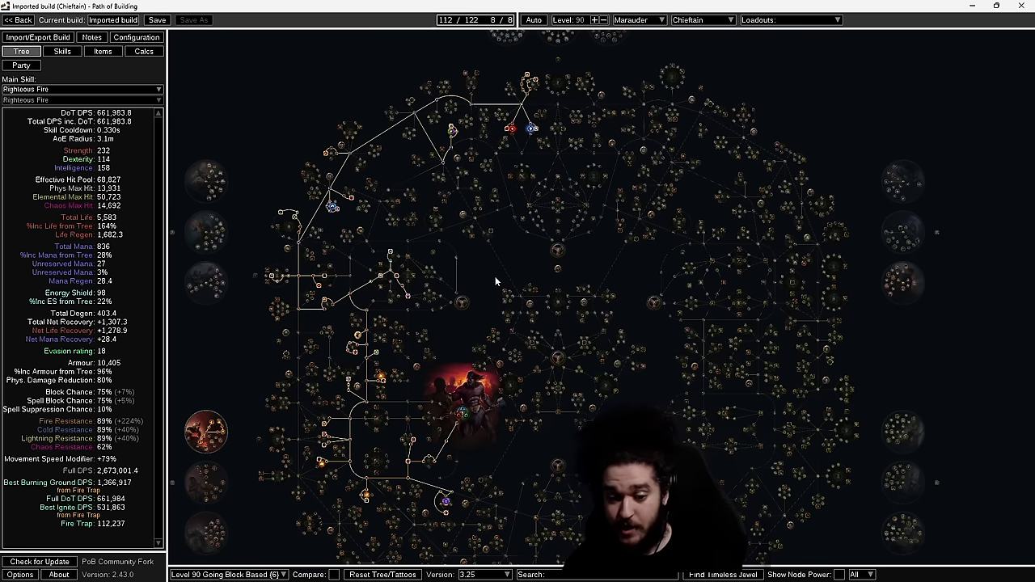
drag(496, 279, 502, 260)
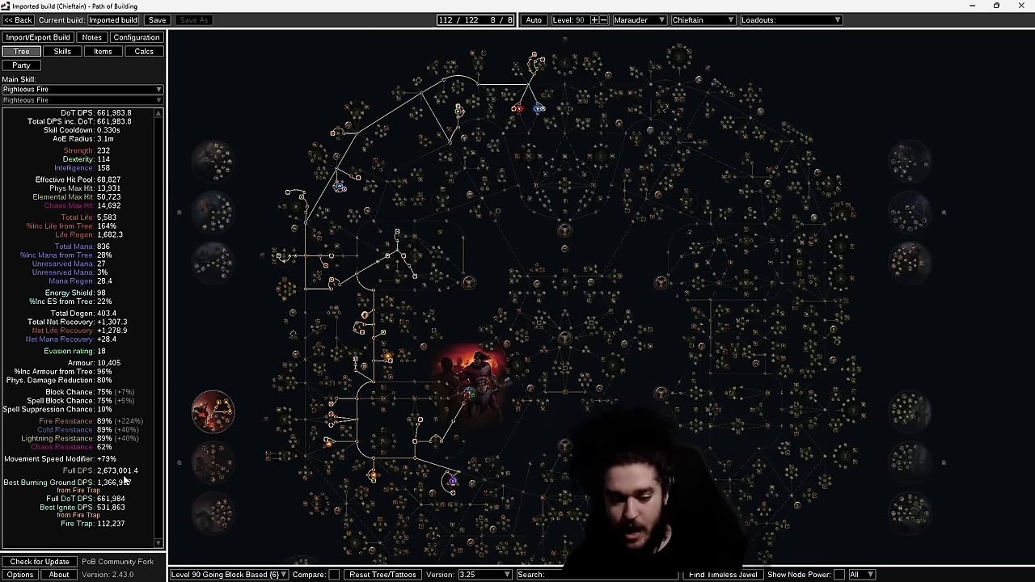
drag(511, 248, 479, 309)
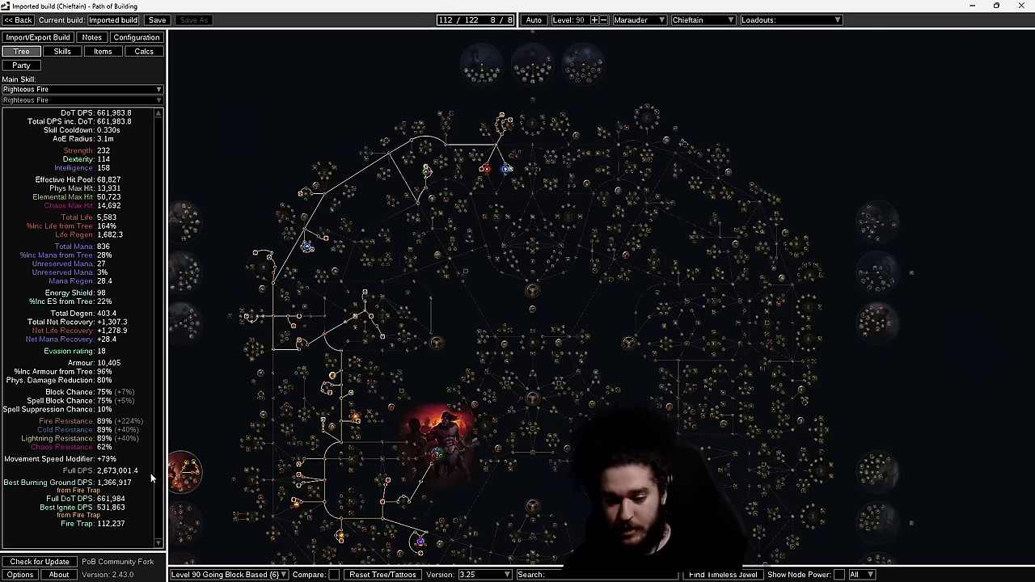
drag(464, 315, 508, 259)
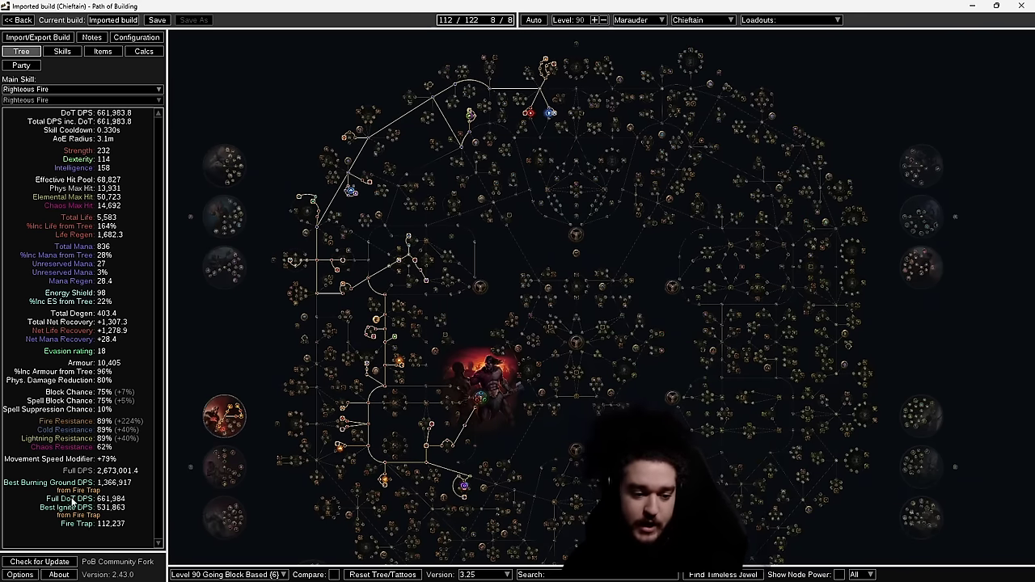
- Check the Configuration settings, then zoom out on the 112/122-point tree with 75% block
click(148, 51)
click(136, 38)
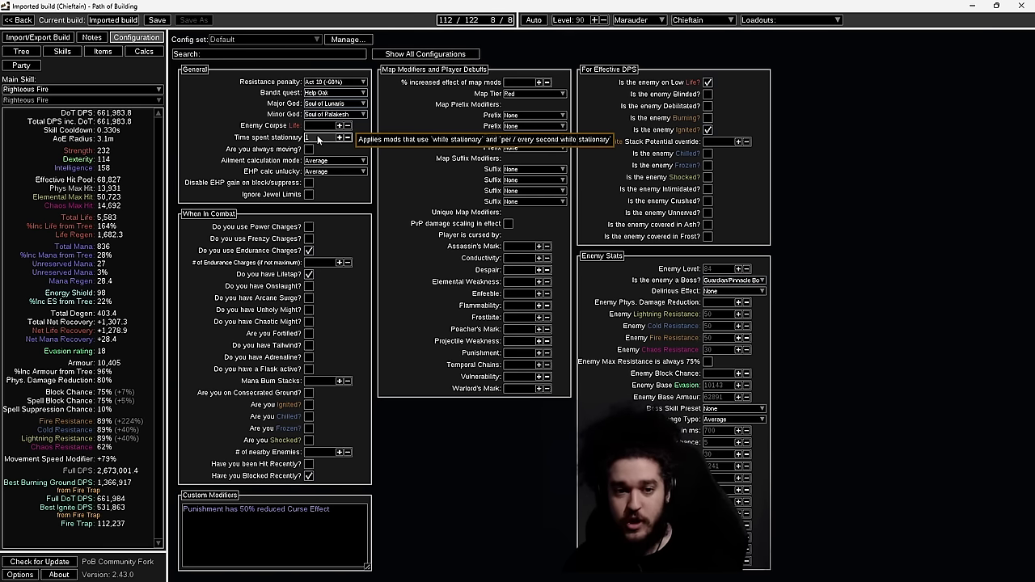
click(844, 164)
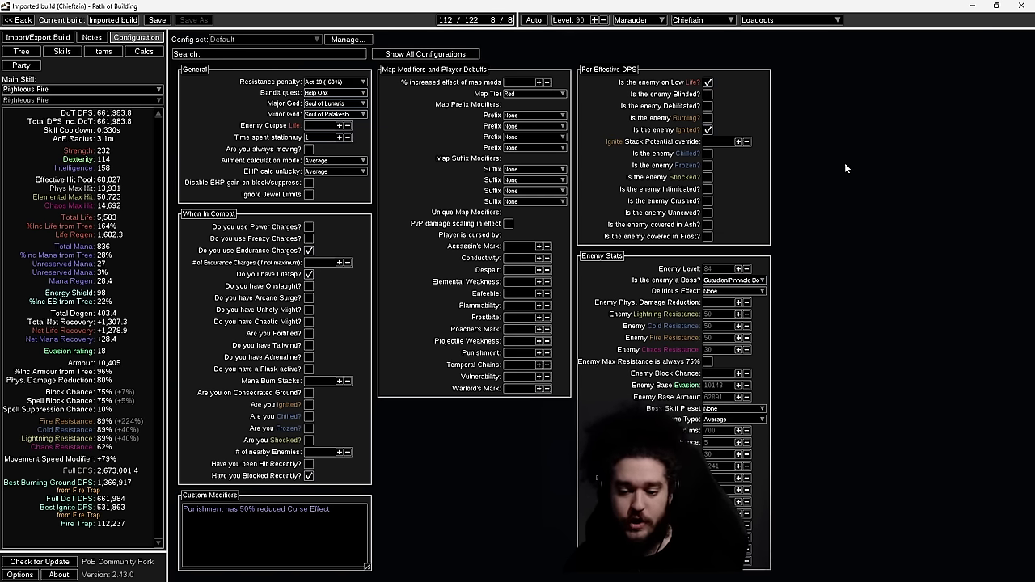
click(21, 51)
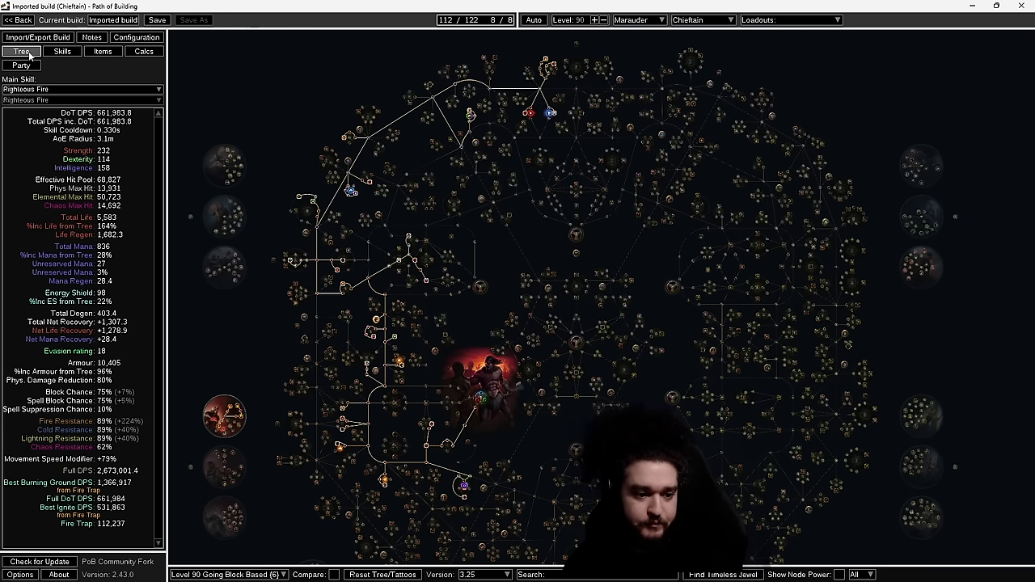
scroll(524, 199, down, 3)
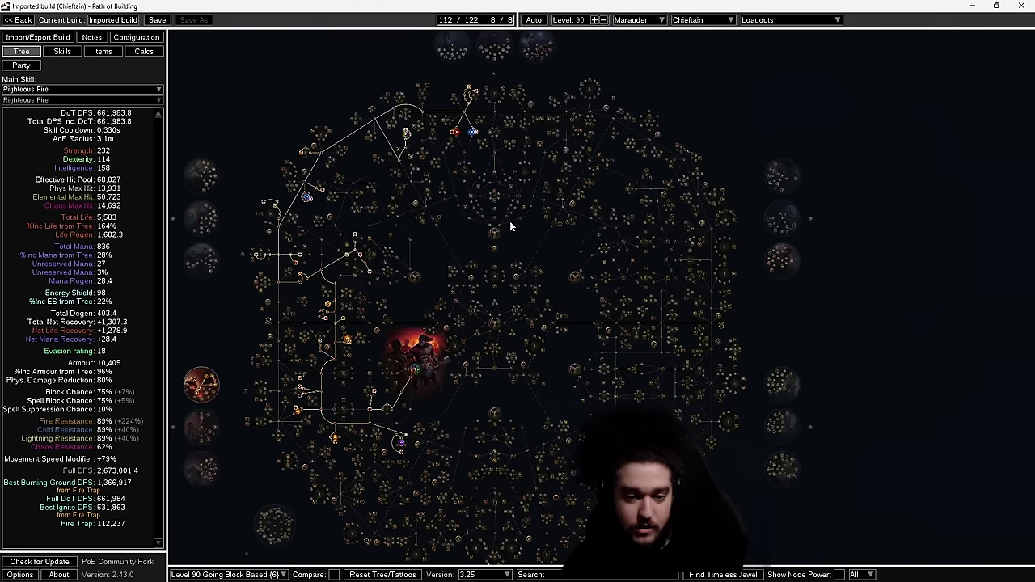
click(778, 20)
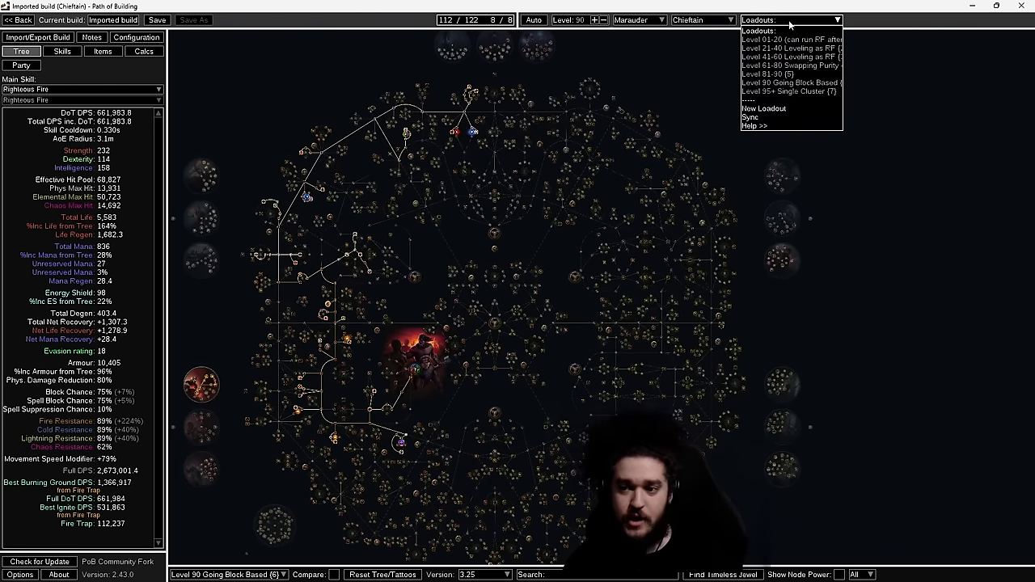
- Load the Level 95+ Single Cluster loadout and review its equipped gear
click(776, 95)
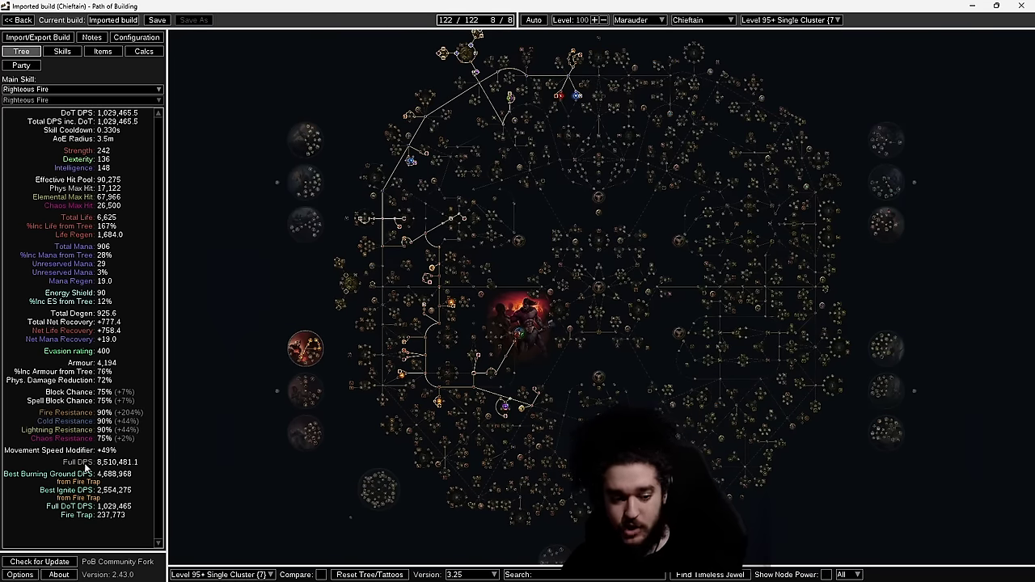
drag(529, 229, 471, 266)
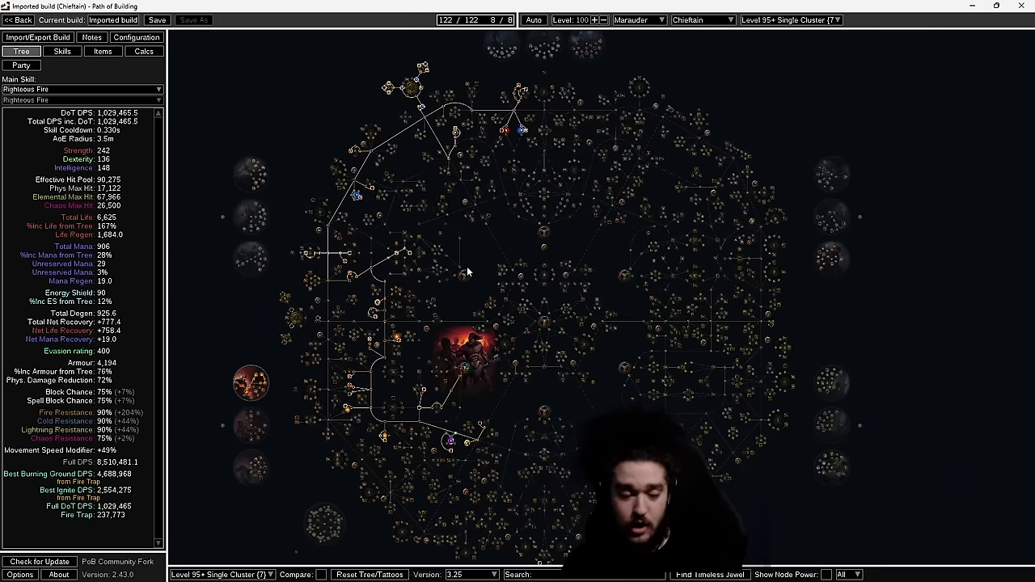
click(104, 53)
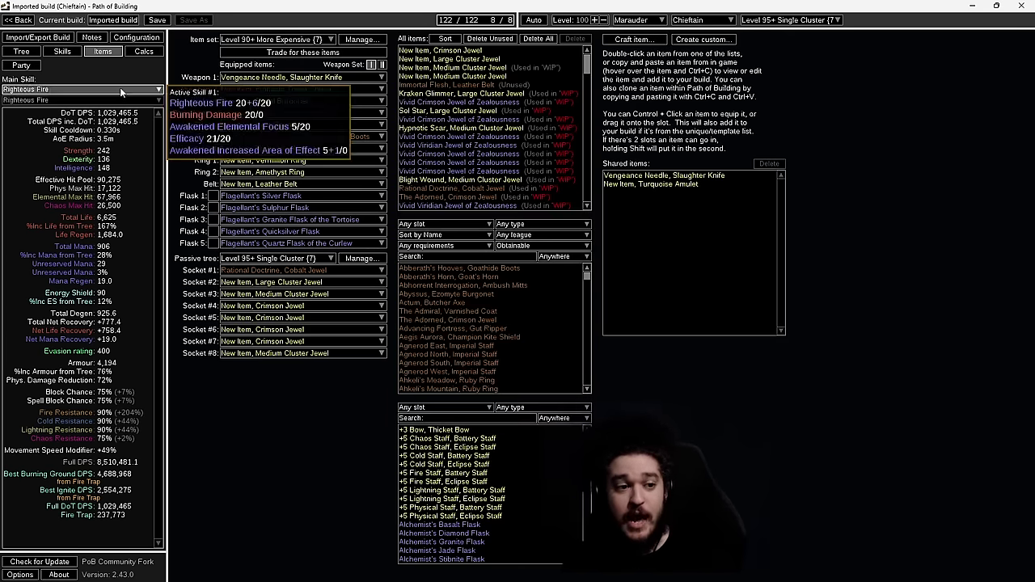
- Toggle the top cluster jewel socket off and on to compare stats, then shrink the window
click(21, 50)
scroll(655, 137, up, 2)
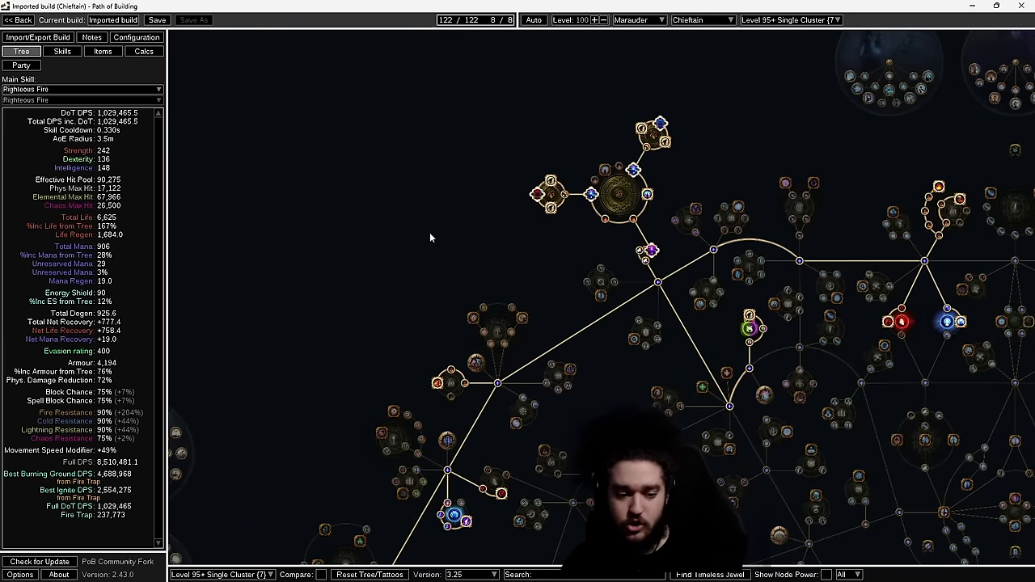
drag(615, 243, 612, 182)
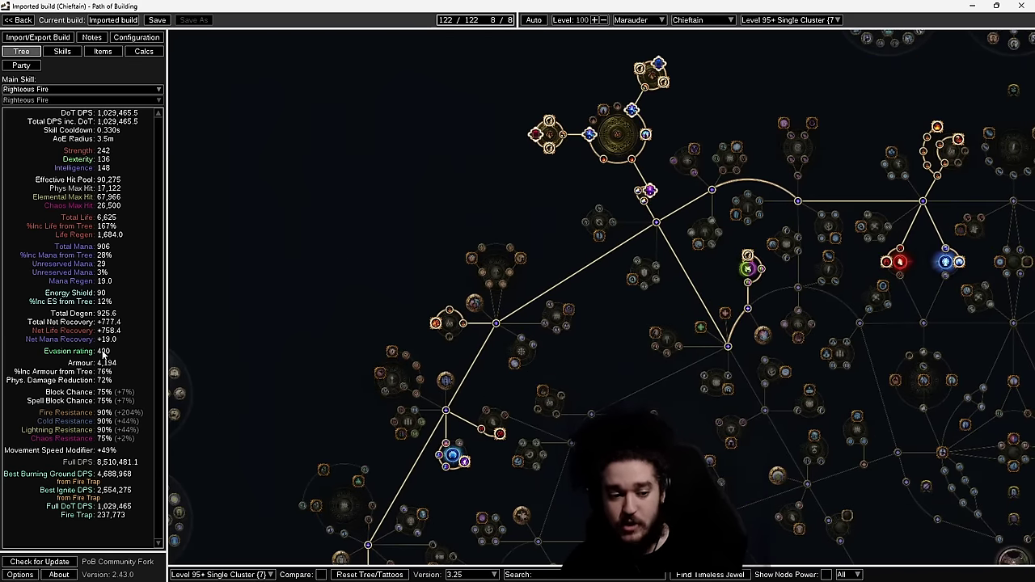
scroll(659, 72, up, 3)
click(515, 211)
click(528, 217)
scroll(414, 146, down, 5)
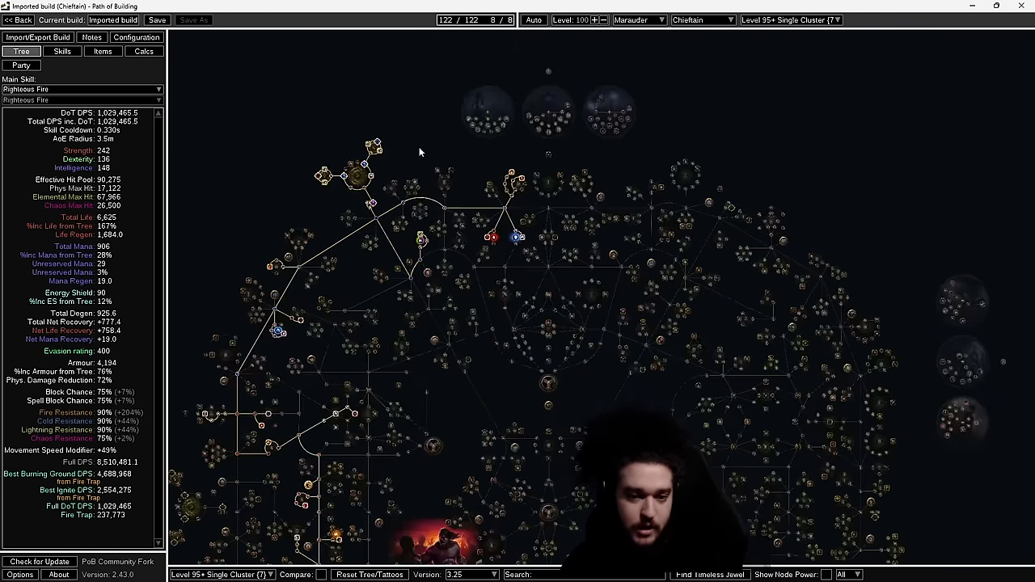
drag(469, 5, 470, 52)
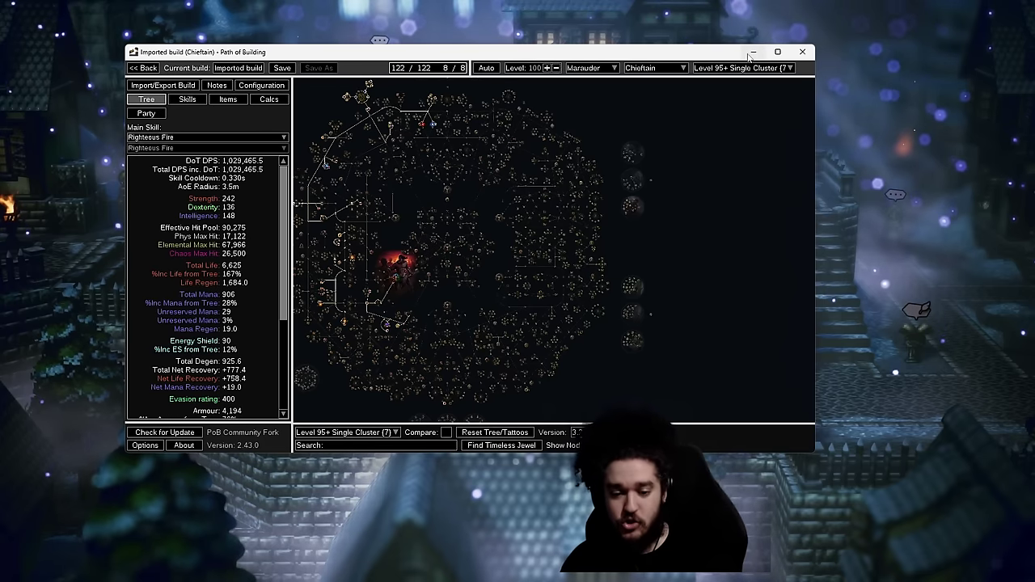
- Launch Path of Exile, filter characters to Necropolis and log in with the Chieftain
key(super)
text(pa)
key(Return)
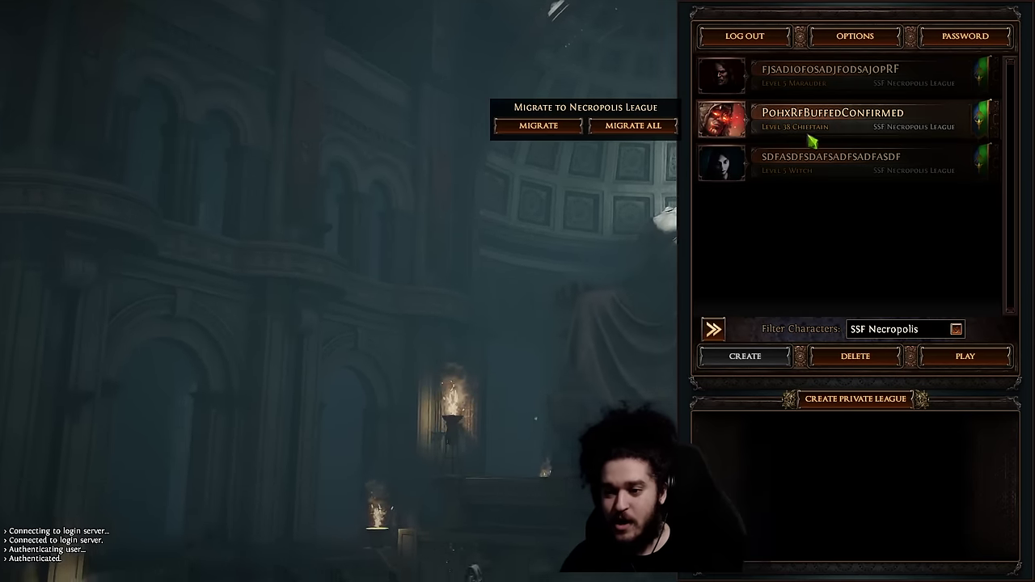
click(906, 329)
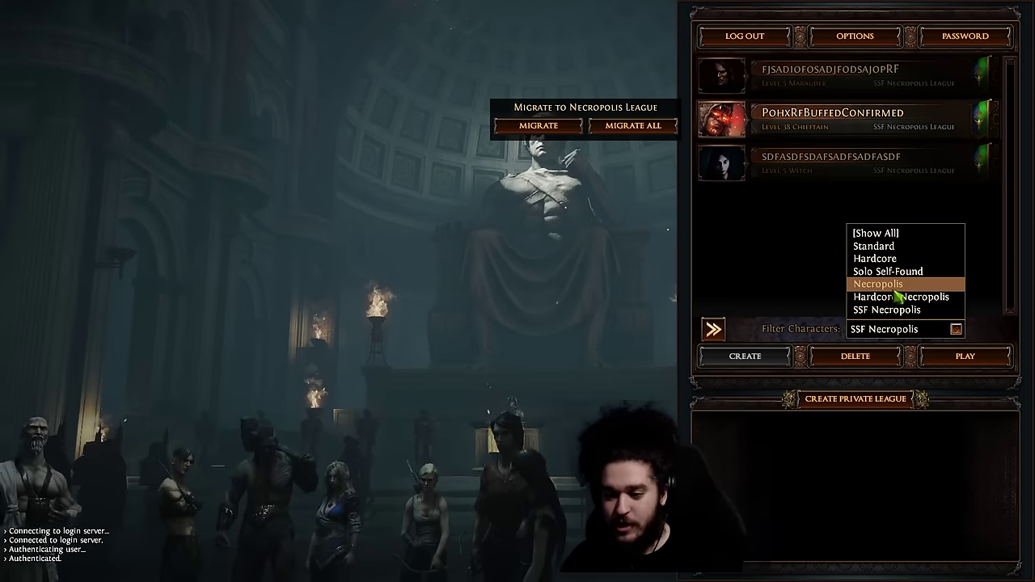
click(877, 283)
double_click(814, 129)
key(alt+Tab)
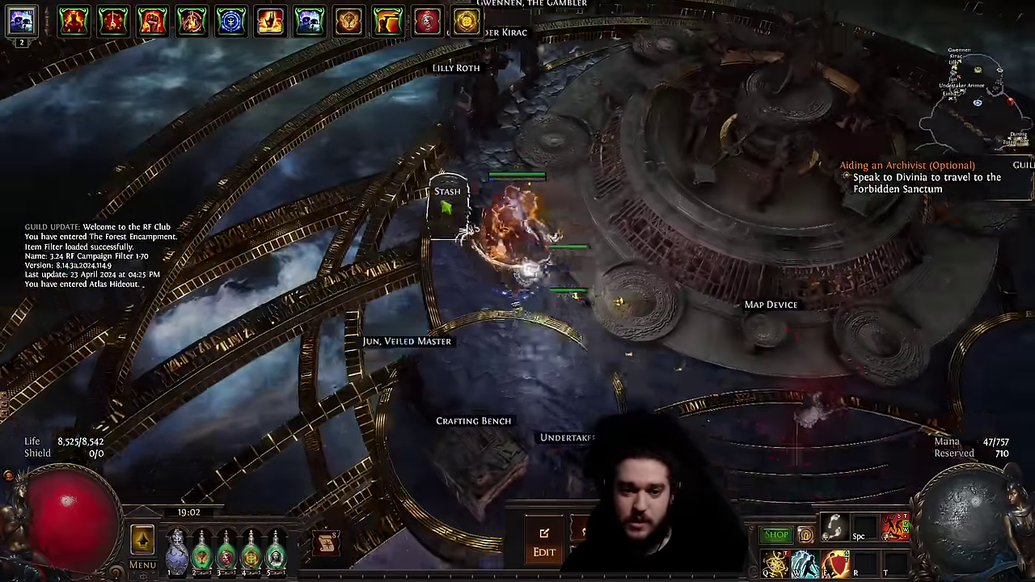
- Apply two crafting orbs from the Currency stash tab to the Tier 16 Dunes Map
click(485, 242)
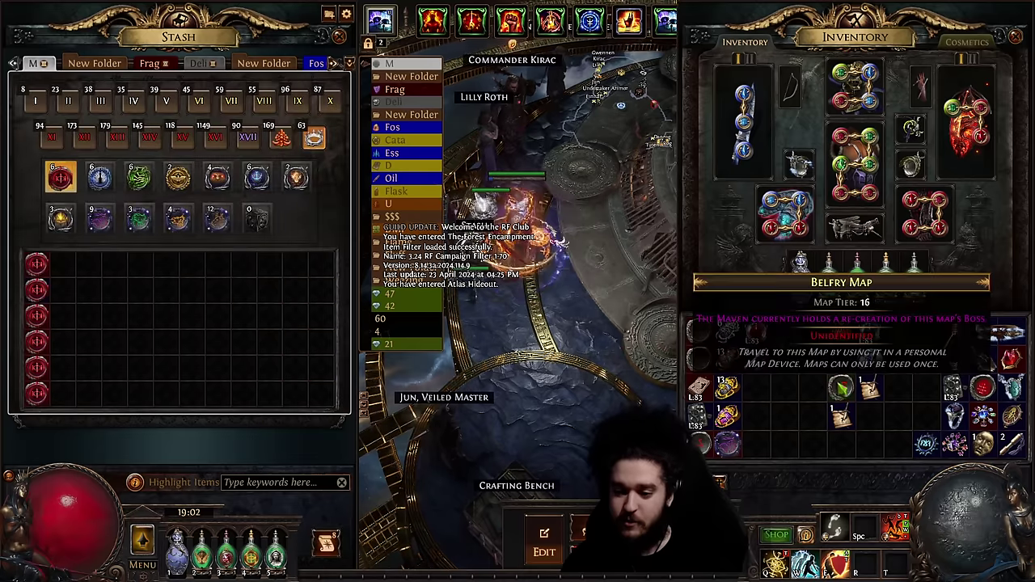
ctrl+click(752, 331)
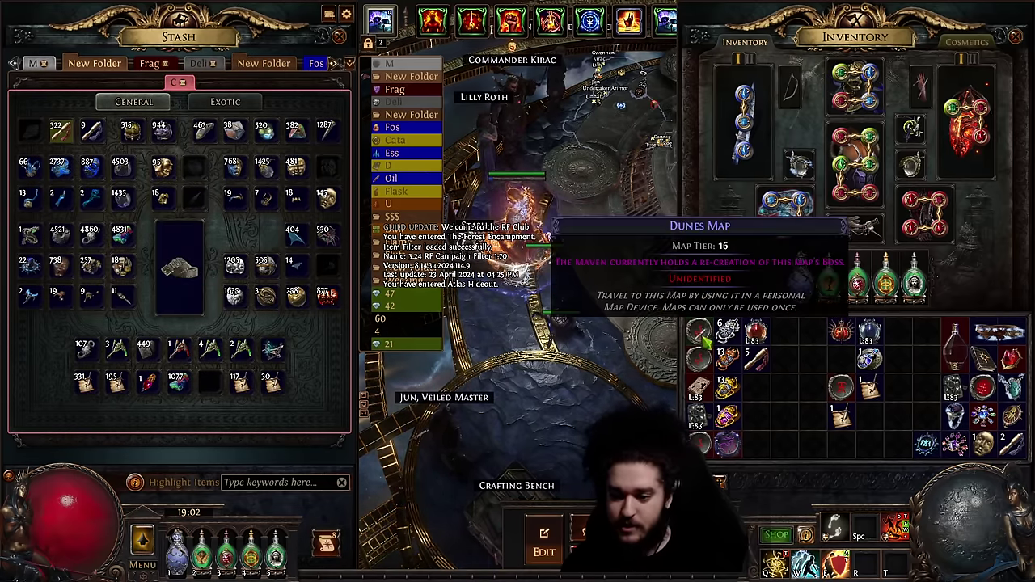
right_click(61, 130)
click(699, 331)
right_click(233, 291)
click(698, 331)
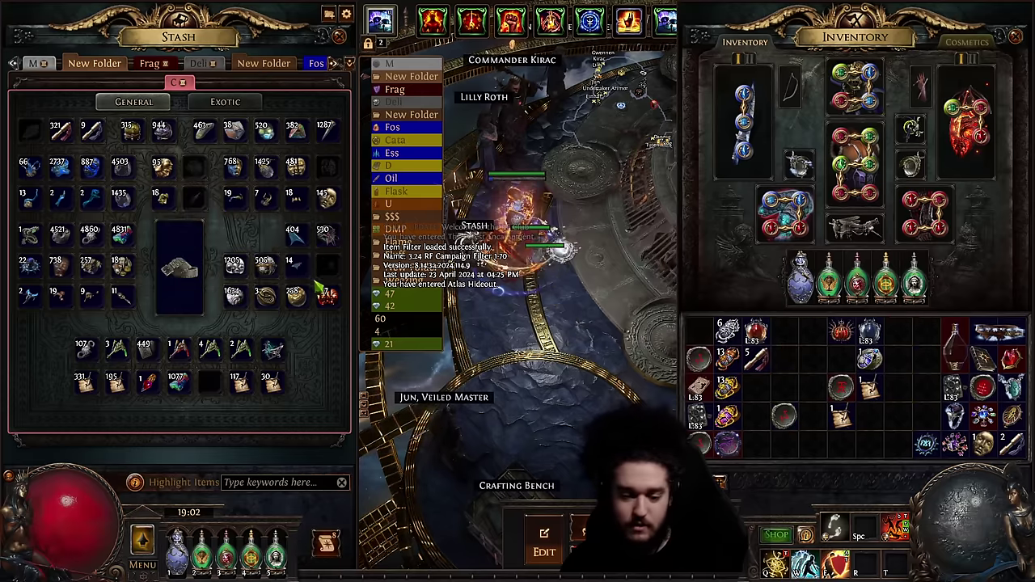
- Place the Dunes Map in the hideout map device and activate its portals
key(Escape)
click(813, 346)
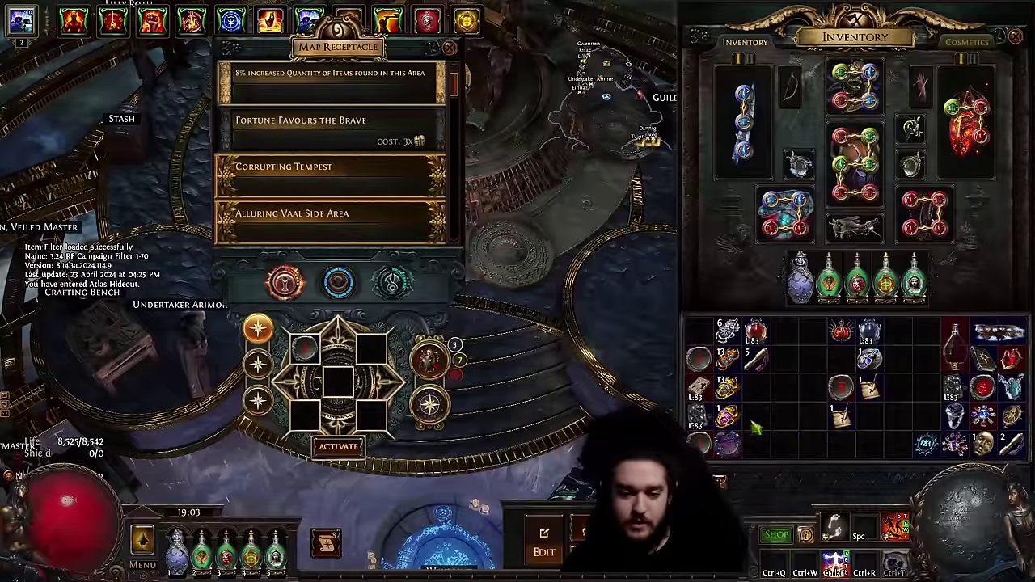
ctrl+click(784, 415)
click(339, 446)
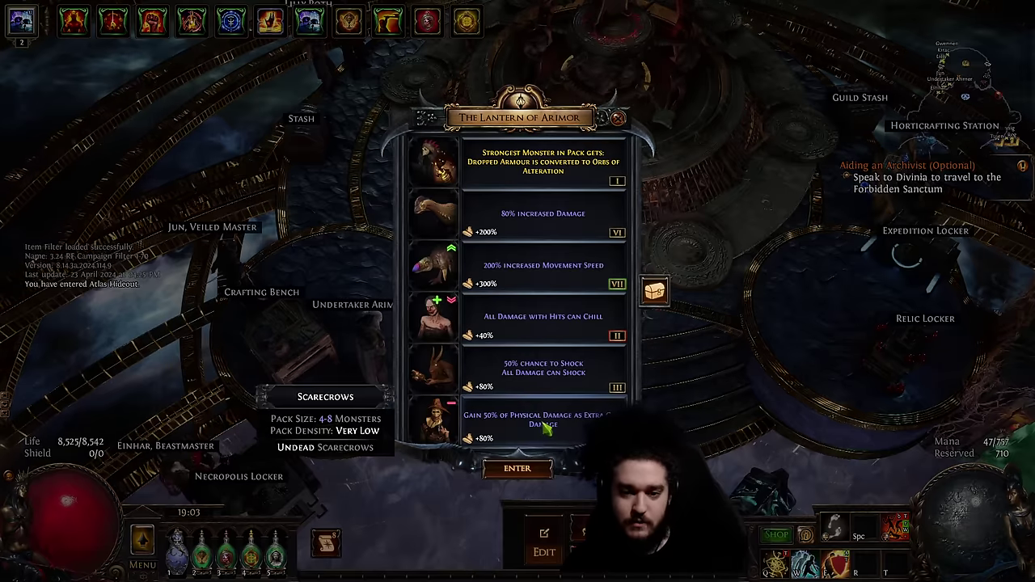
click(517, 468)
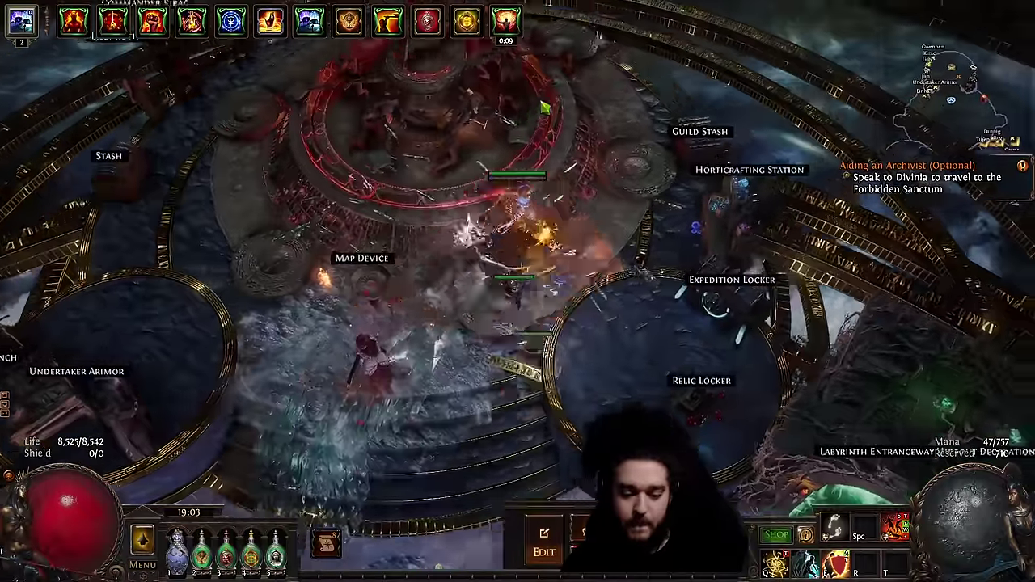
- Enter Dunes through a portal, cast buffs and clear packs in the rocky area
click(543, 108)
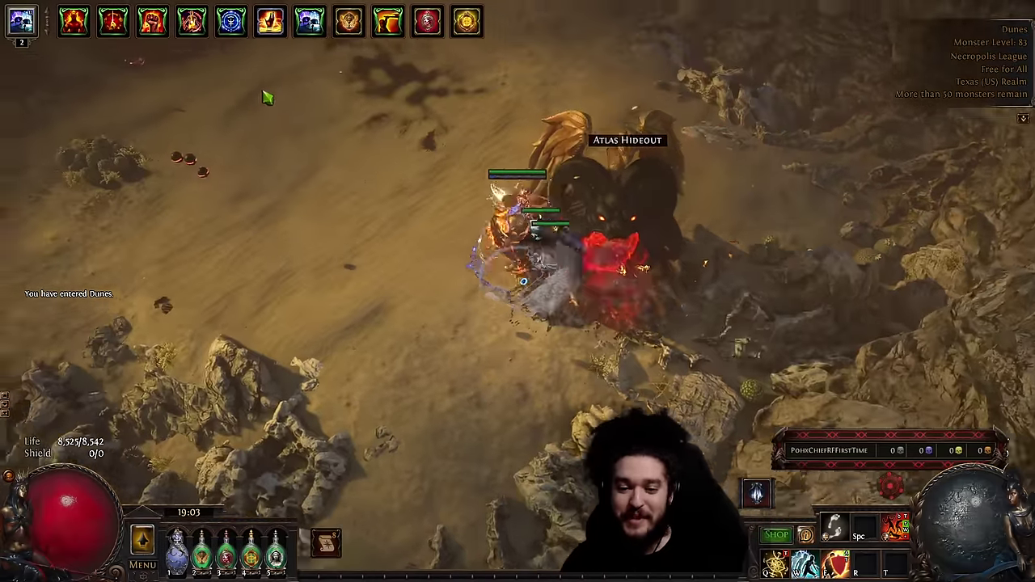
key(w)
key(e)
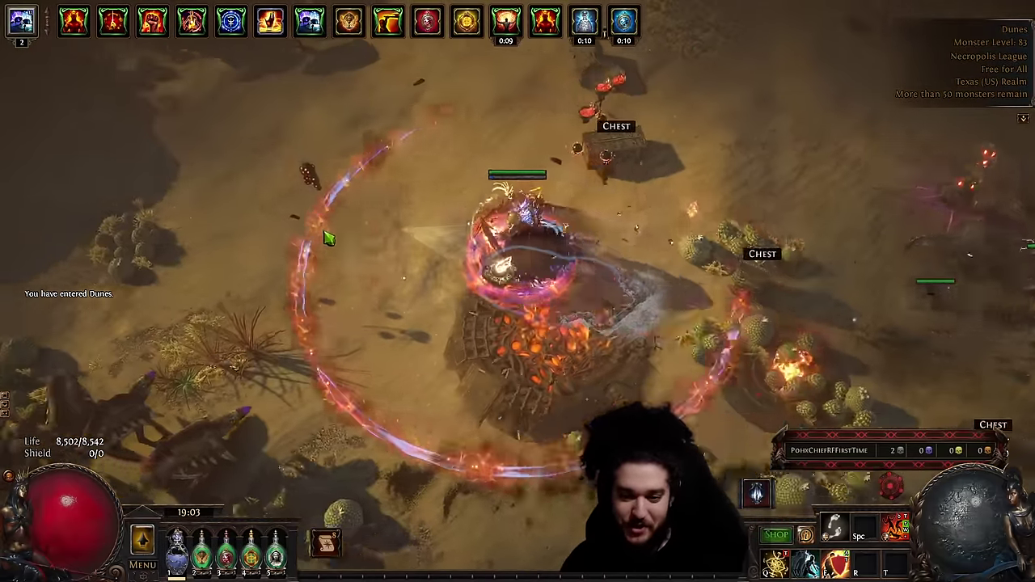
drag(328, 237, 462, 447)
mouse_move(540, 42)
mouse_down()
mouse_move(331, 121)
mouse_move(572, 70)
mouse_move(659, 160)
mouse_up()
drag(805, 369, 379, 478)
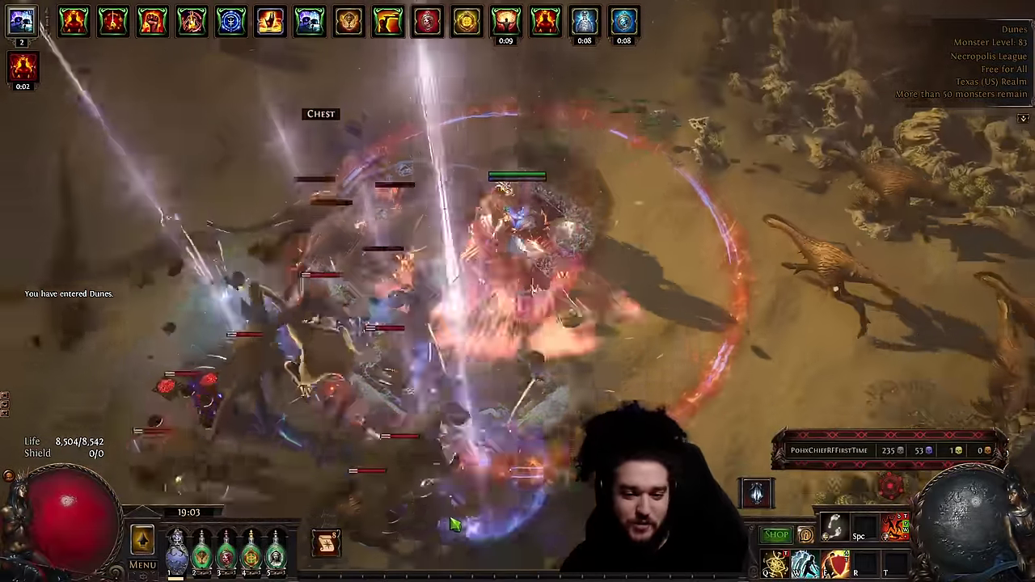
- Clear monster packs across the sand toward the upper right, refreshing buffs on the way
mouse_move(455, 525)
mouse_down()
mouse_move(296, 423)
mouse_move(404, 92)
mouse_move(367, 119)
mouse_up()
drag(431, 93, 330, 70)
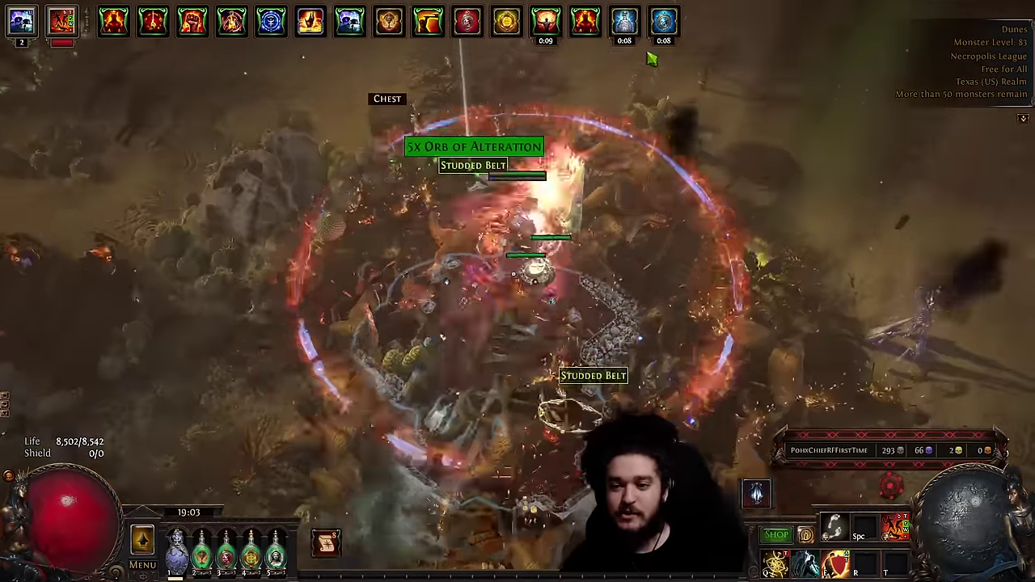
drag(651, 58, 677, 93)
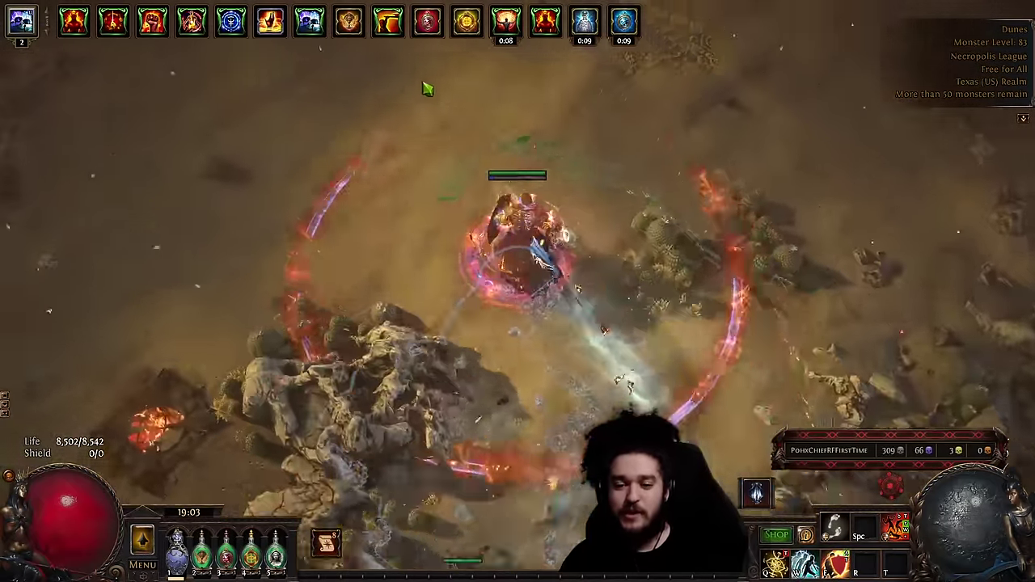
key(w)
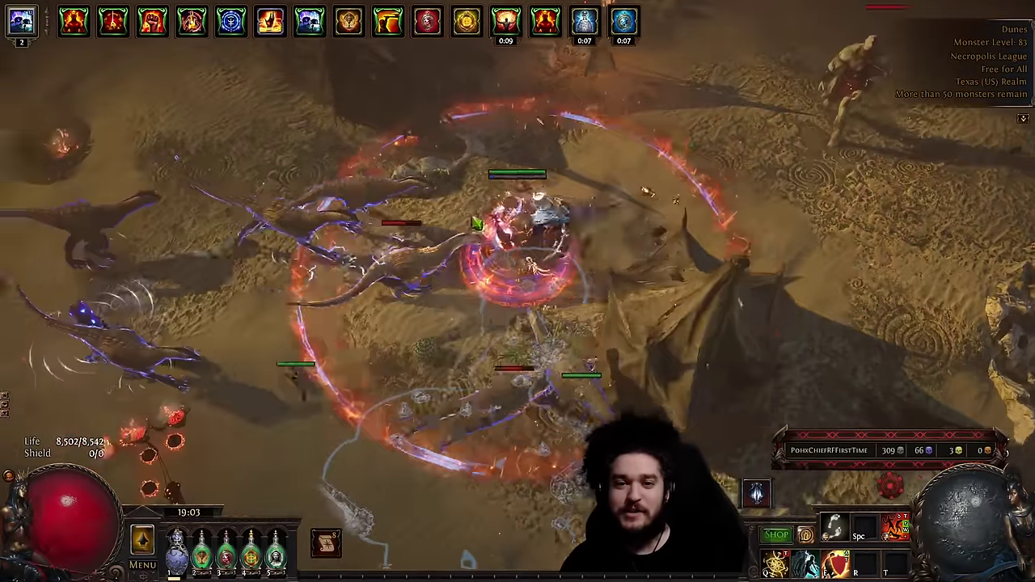
drag(512, 214, 800, 152)
key(1)
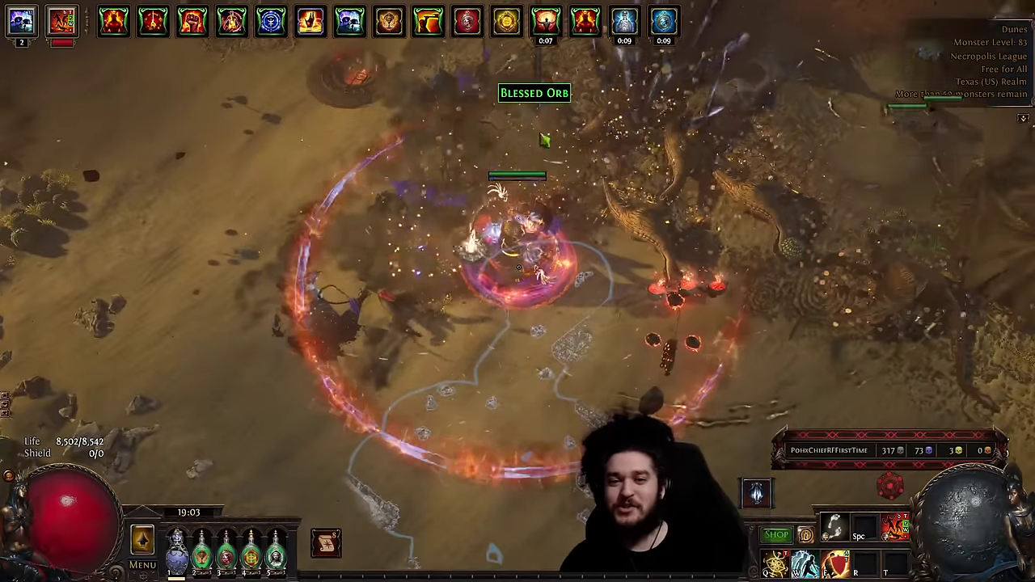
mouse_move(544, 140)
mouse_down()
mouse_move(681, 143)
mouse_move(522, 332)
mouse_up()
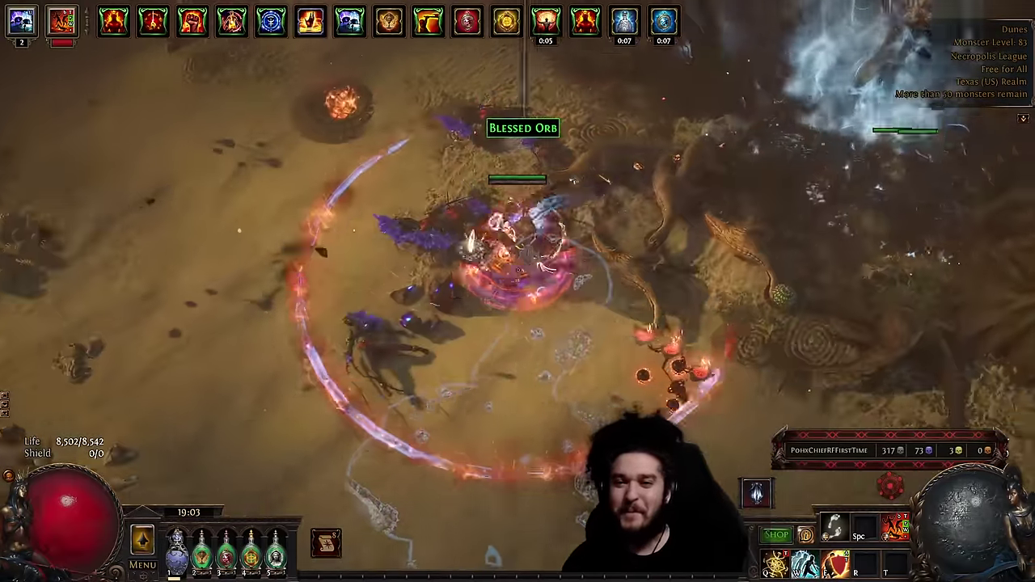